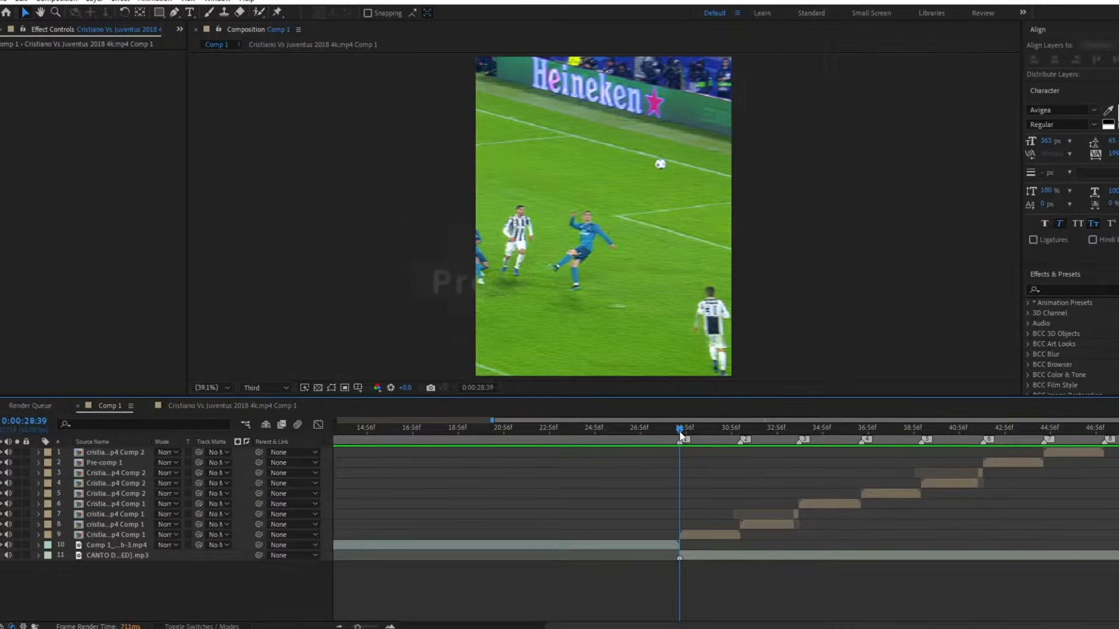
Step: Duplicate the Cristiano clip layer starting at the first marker and open the copy in its own layer view
{"action": "left_click", "coordinate": [685, 534]}
{"action": "key", "text": "ctrl+d"}
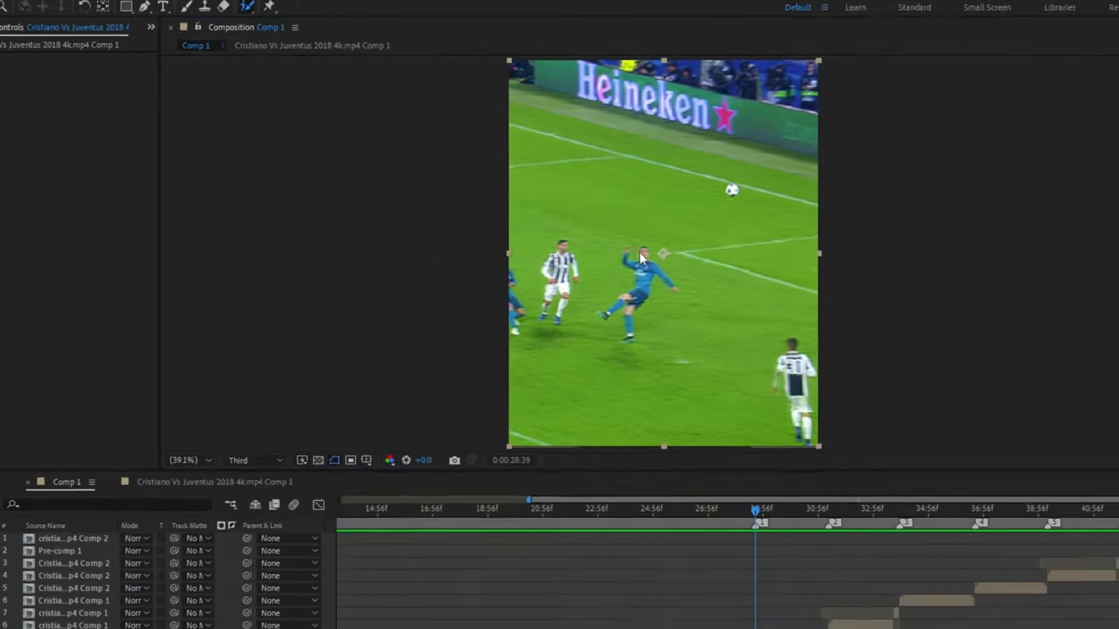
{"action": "double_click", "coordinate": [906, 339]}
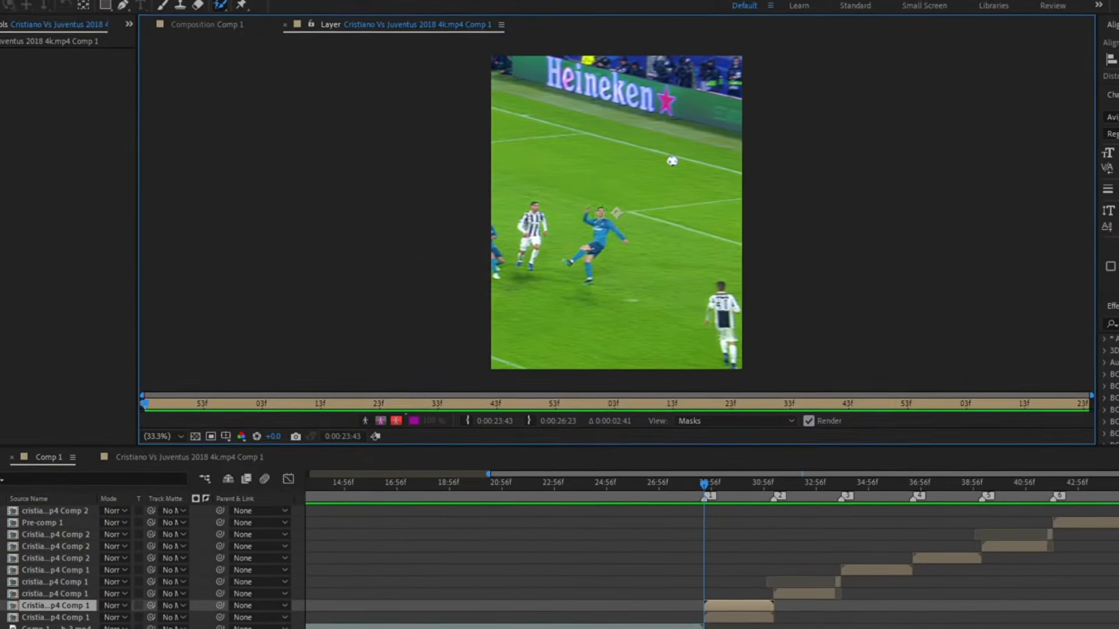
Step: Isolate the kicking player in blue with the Roto Brush, freeze the matte, and return to the Comp 1 view
{"action": "mouse_move", "coordinate": [604, 223]}
{"action": "left_mouse_down"}
{"action": "mouse_move", "coordinate": [635, 246]}
{"action": "mouse_move", "coordinate": [608, 242]}
{"action": "mouse_move", "coordinate": [573, 262]}
{"action": "left_mouse_up"}
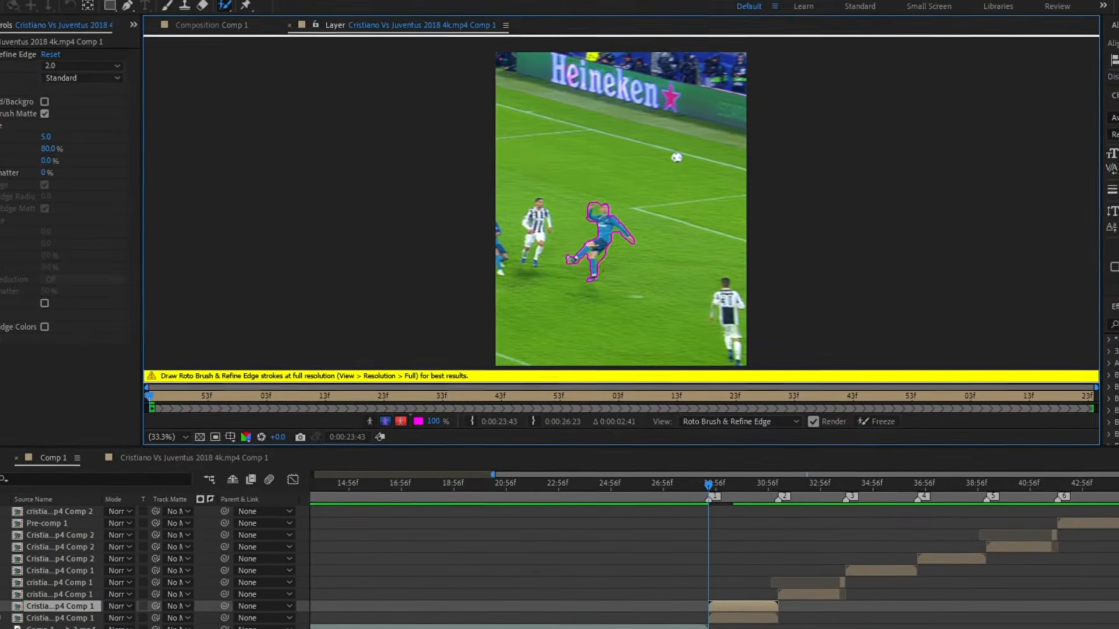
{"action": "left_click_drag", "start_coordinate": [602, 262], "coordinate": [609, 253]}
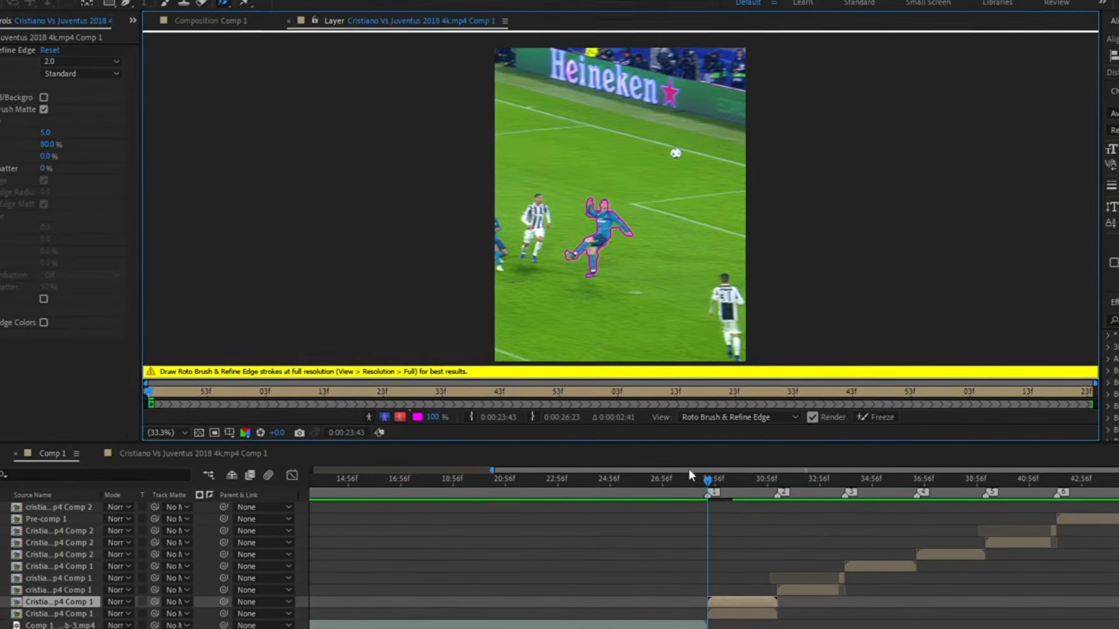
{"action": "left_click", "coordinate": [866, 417]}
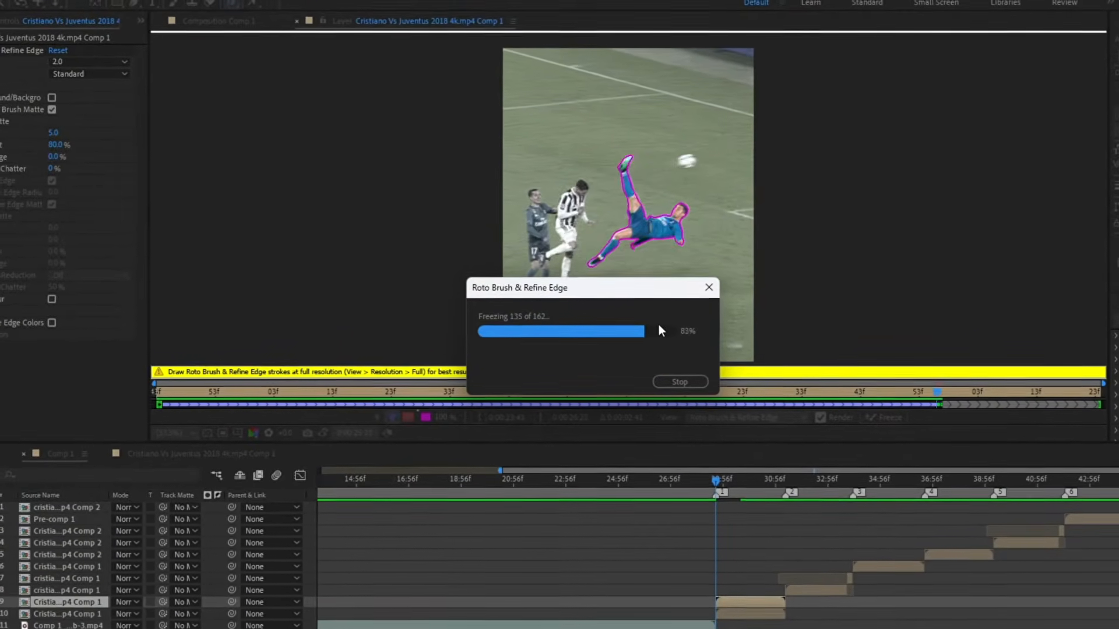
{"action": "left_click", "coordinate": [214, 23]}
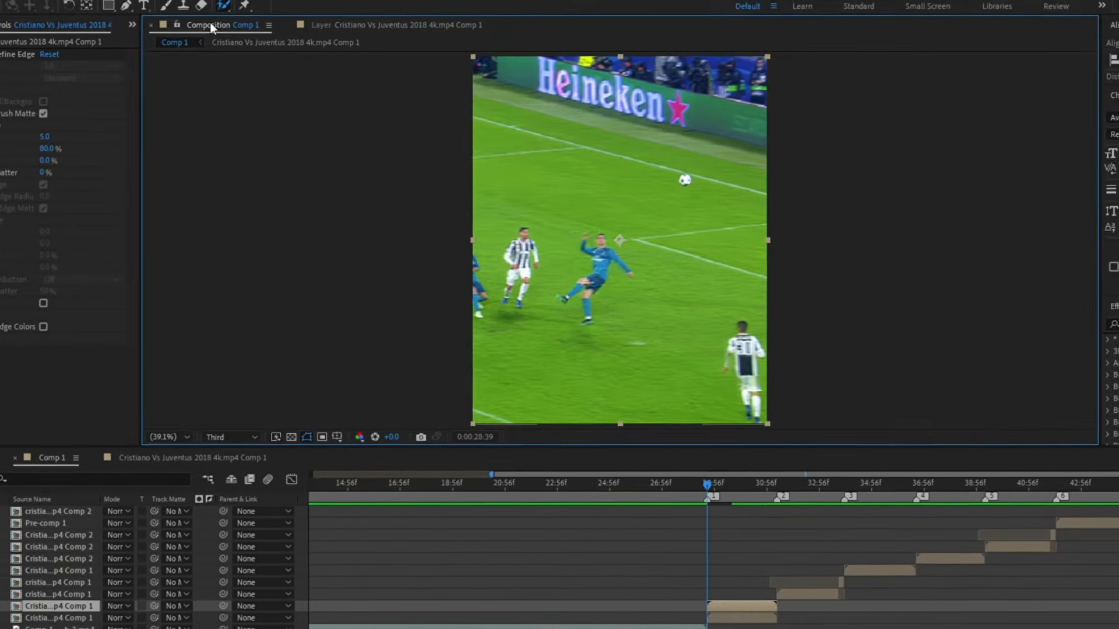
Step: Find the purple light-streak overlay video among the project's Assets folder footage and preview it
{"action": "left_click", "coordinate": [140, 20]}
{"action": "left_click", "coordinate": [157, 40]}
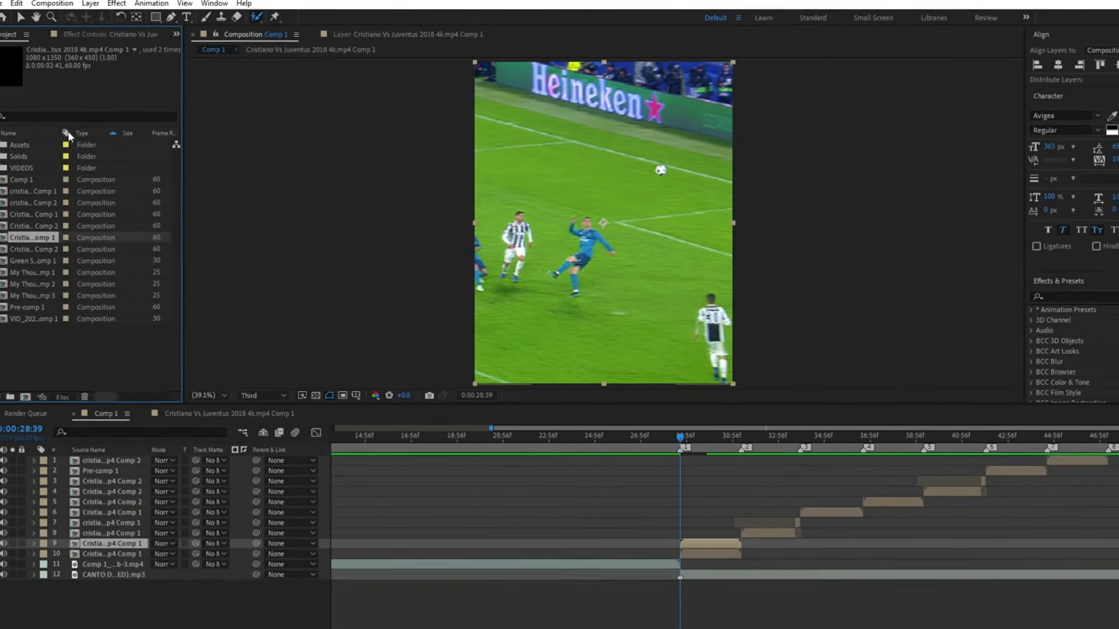
{"action": "left_click", "coordinate": [36, 151]}
{"action": "double_click", "coordinate": [38, 151]}
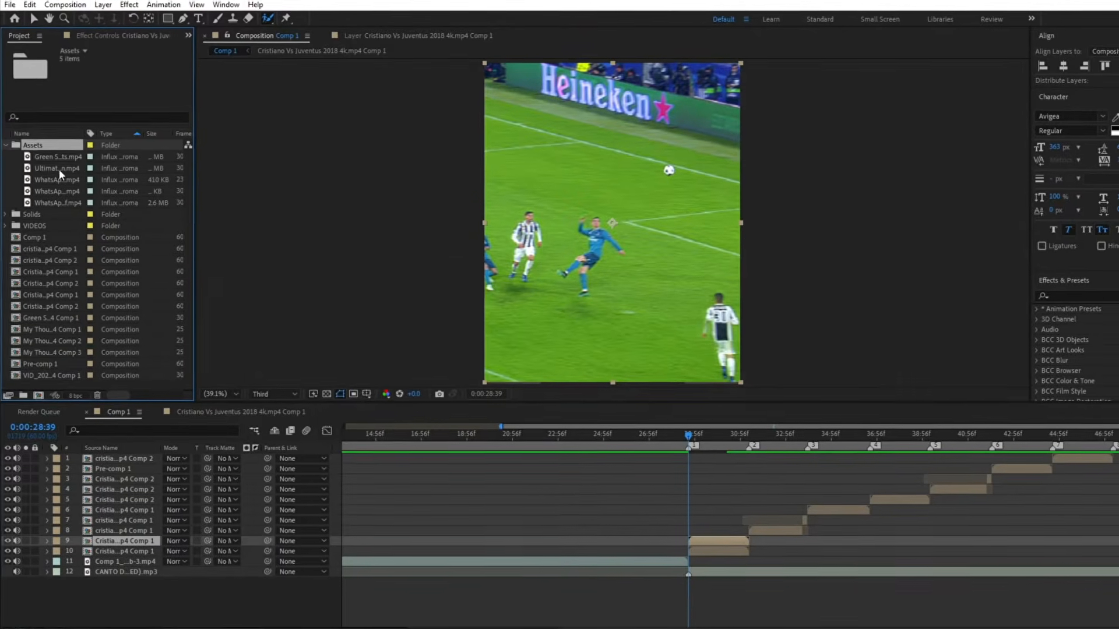
{"action": "left_click", "coordinate": [58, 206]}
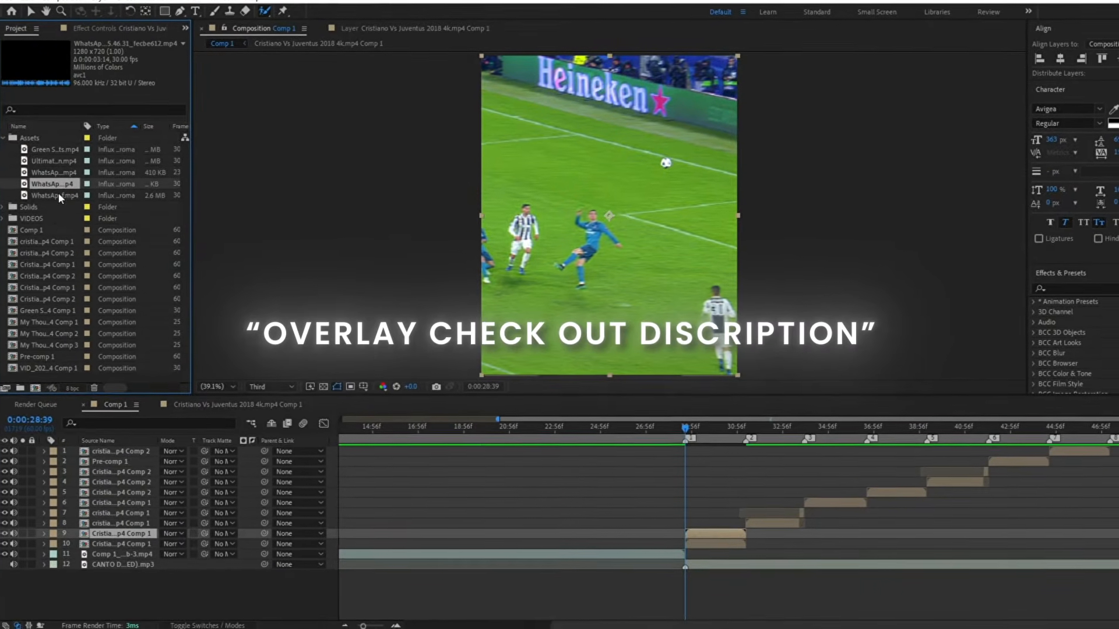
{"action": "double_click", "coordinate": [63, 196]}
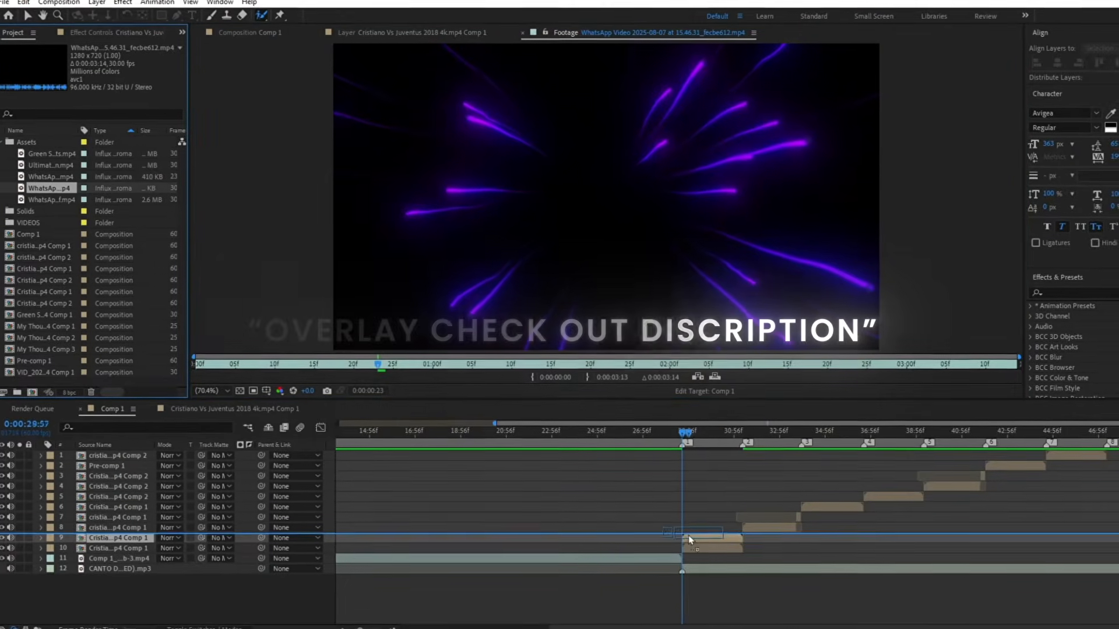
Step: Add the light-streak overlay to Comp 1 above the two copies of the clip, aligned to the first marker
{"action": "left_click", "coordinate": [711, 537]}
{"action": "key", "text": "ctrl+slash"}
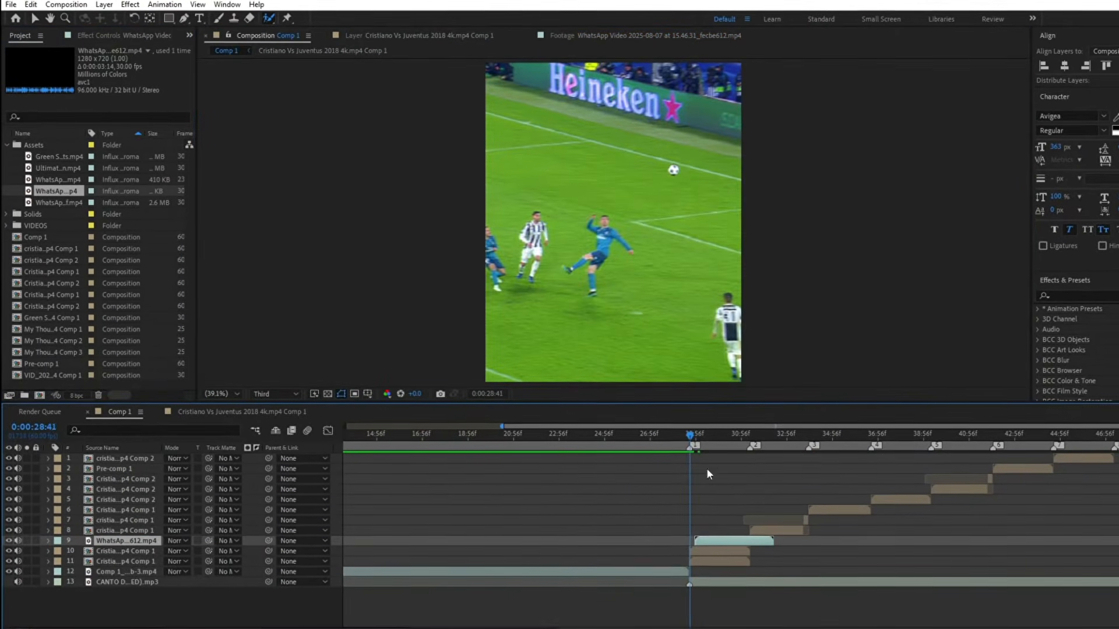
{"action": "left_click_drag", "start_coordinate": [715, 540], "coordinate": [702, 539]}
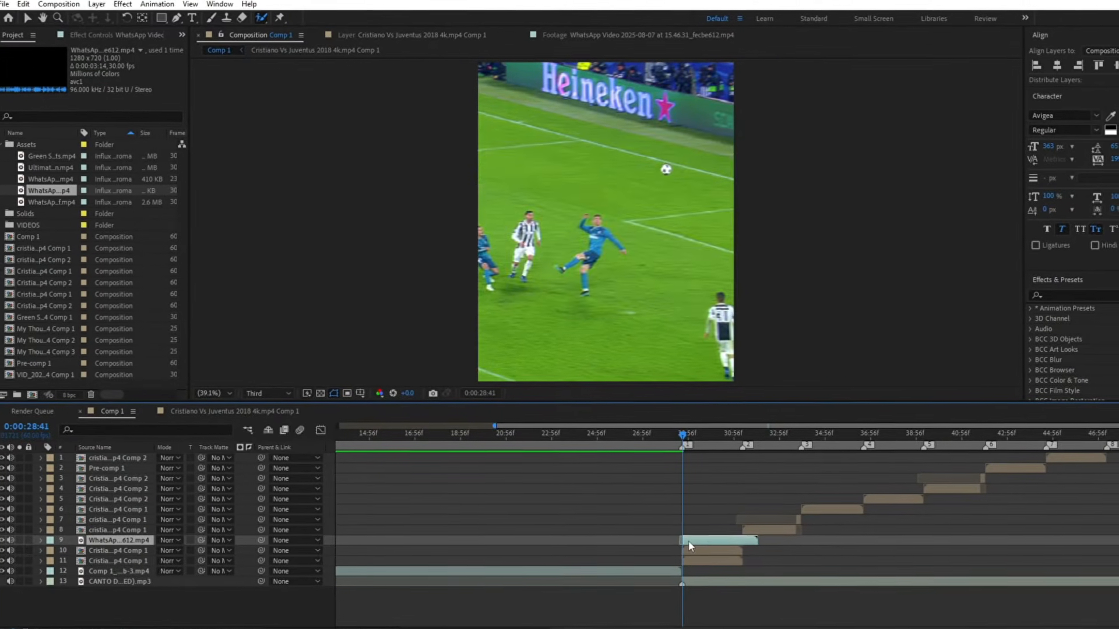
Step: Time-stretch the overlay layer with a stretch factor of 110
{"action": "right_click", "coordinate": [688, 541]}
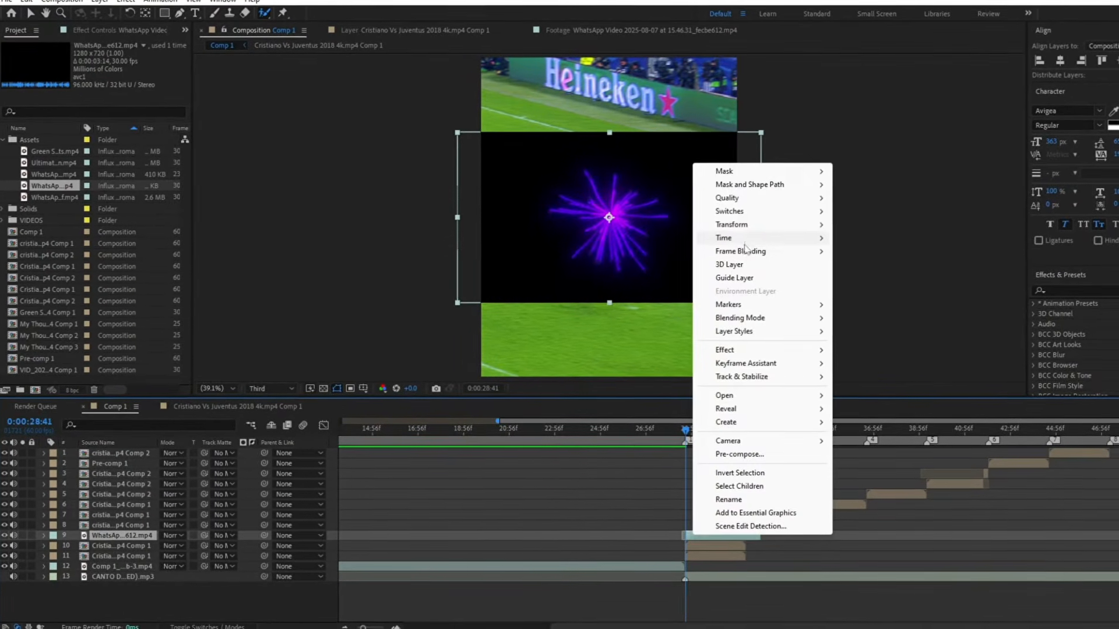
{"action": "mouse_move", "coordinate": [735, 240]}
{"action": "left_click", "coordinate": [874, 271]}
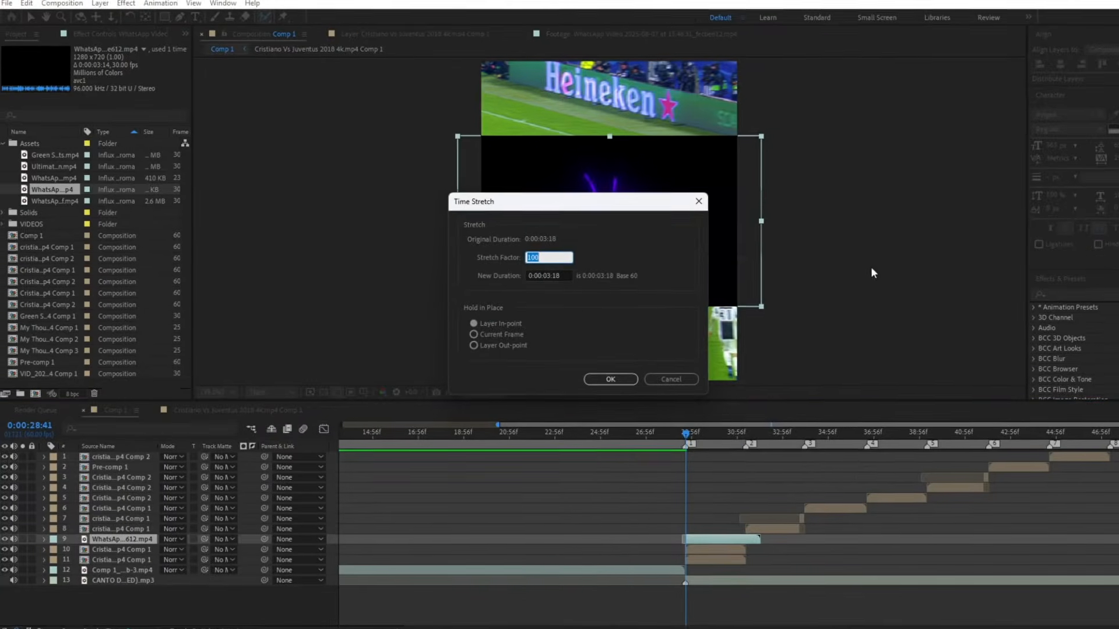
{"action": "type", "text": "110"}
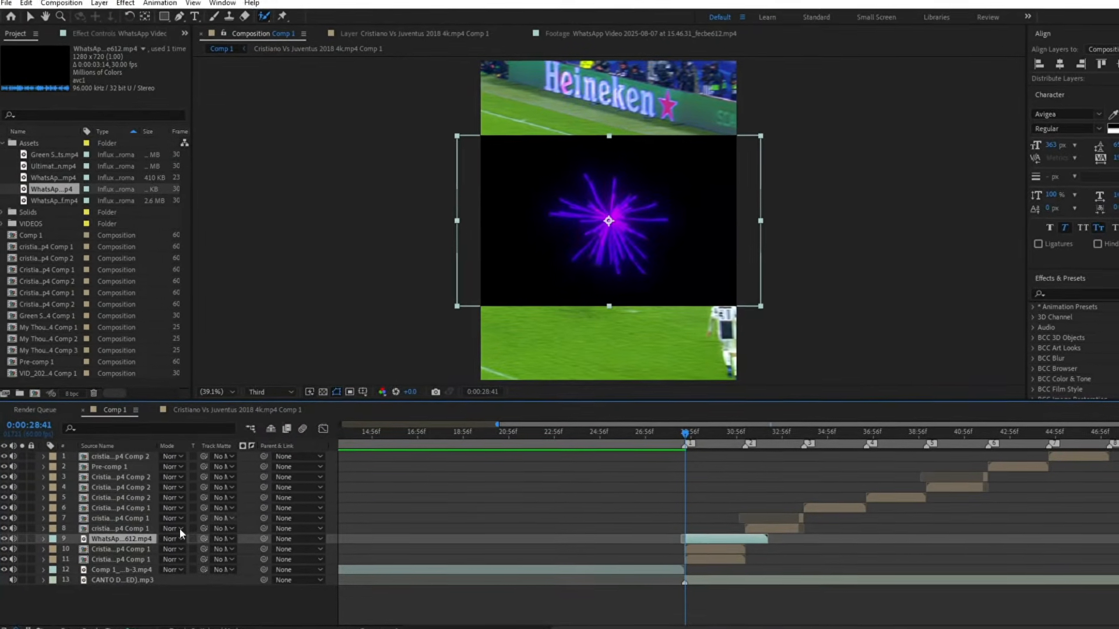
Step: Rotate the overlay 90° and scale it to 150% so it fills the frame
{"action": "key", "text": "r"}
{"action": "left_click", "coordinate": [174, 547]}
{"action": "type", "text": "90"}
{"action": "key", "text": "Return"}
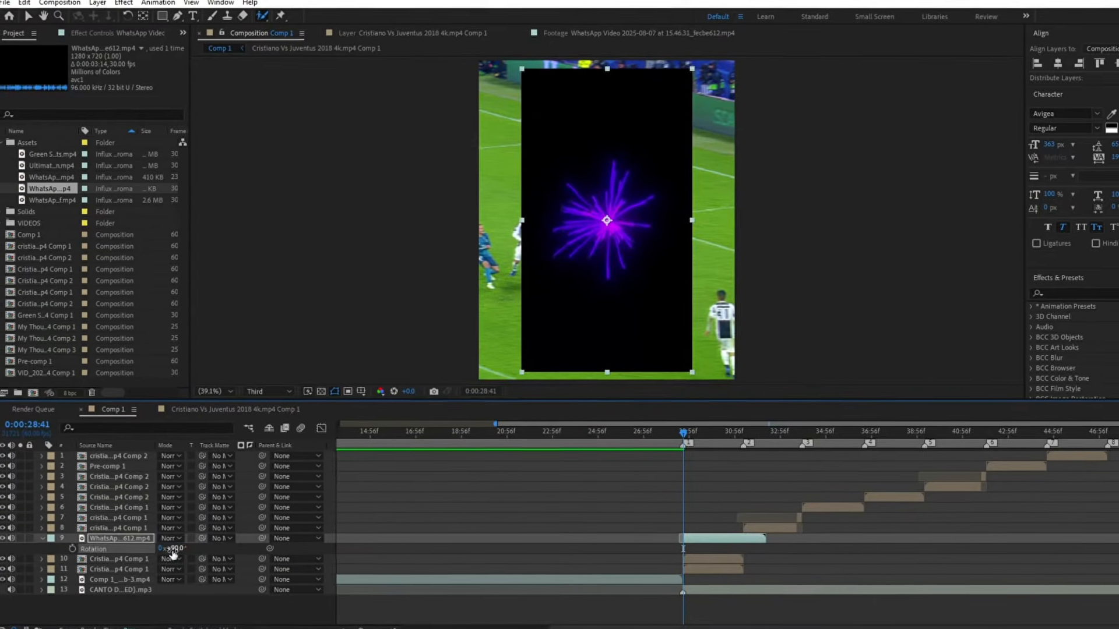
{"action": "left_click_drag", "start_coordinate": [182, 543], "coordinate": [236, 546]}
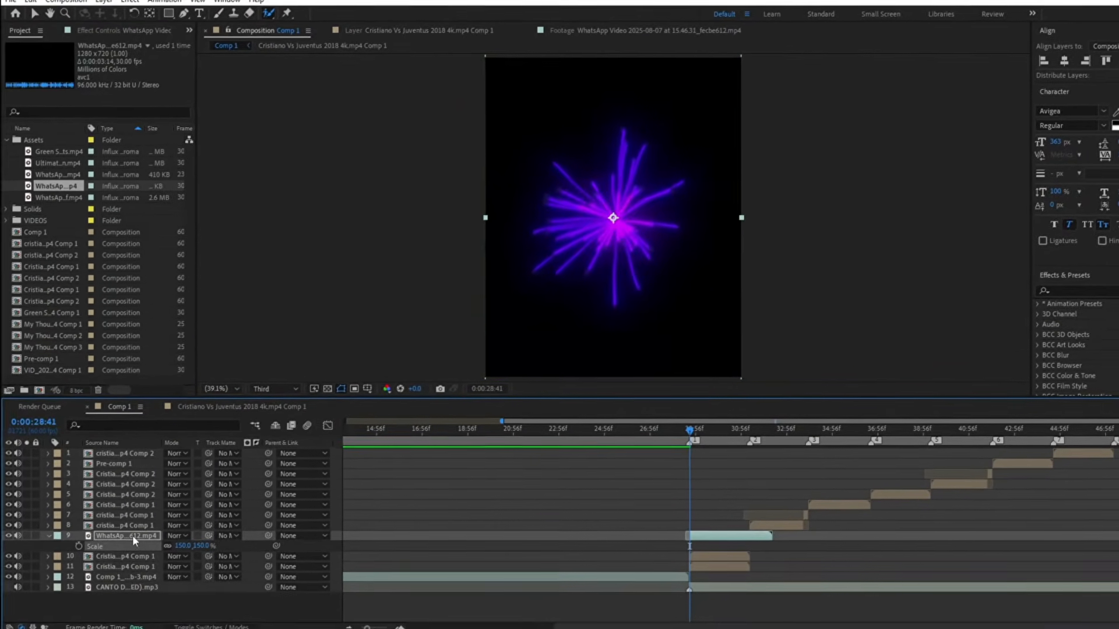
Step: Place the overlay beneath the rotoscoped player layer and set its blending mode to Add
{"action": "left_click_drag", "start_coordinate": [134, 565], "coordinate": [134, 564]}
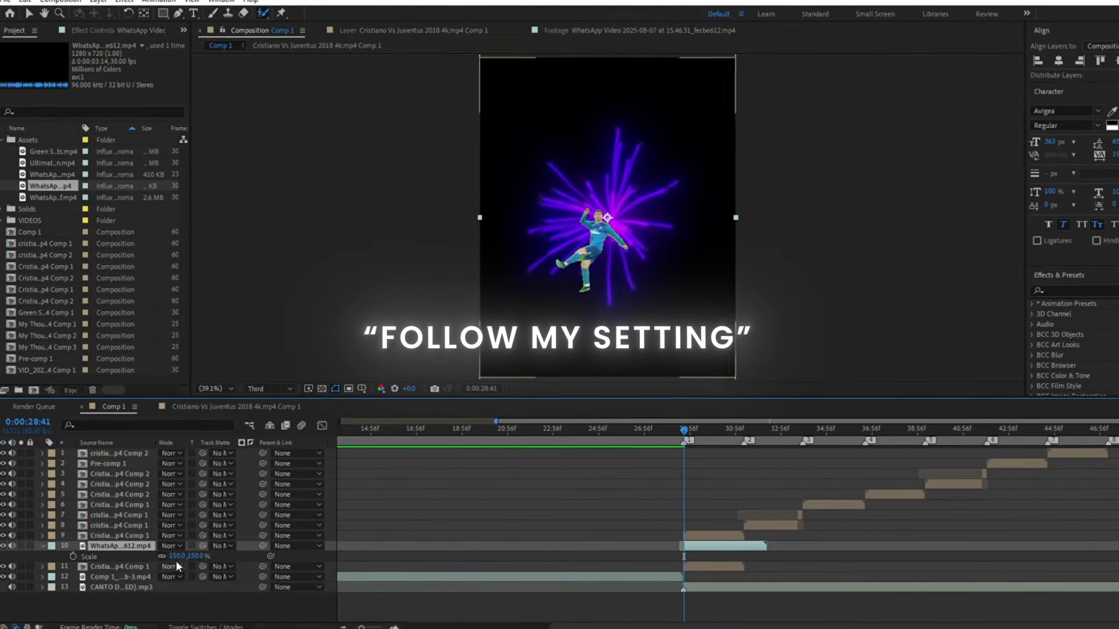
{"action": "left_click", "coordinate": [184, 548]}
{"action": "left_click", "coordinate": [289, 135]}
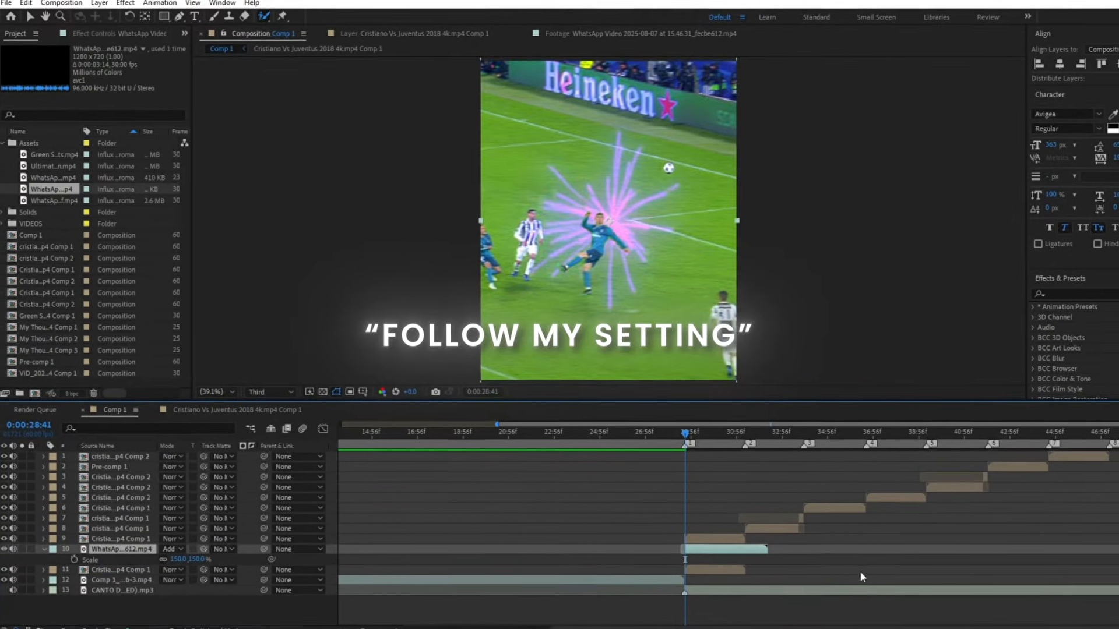
Step: Apply Hue/Saturation to the overlay and set Master Saturation to -100
{"action": "key", "text": "ctrl+space"}
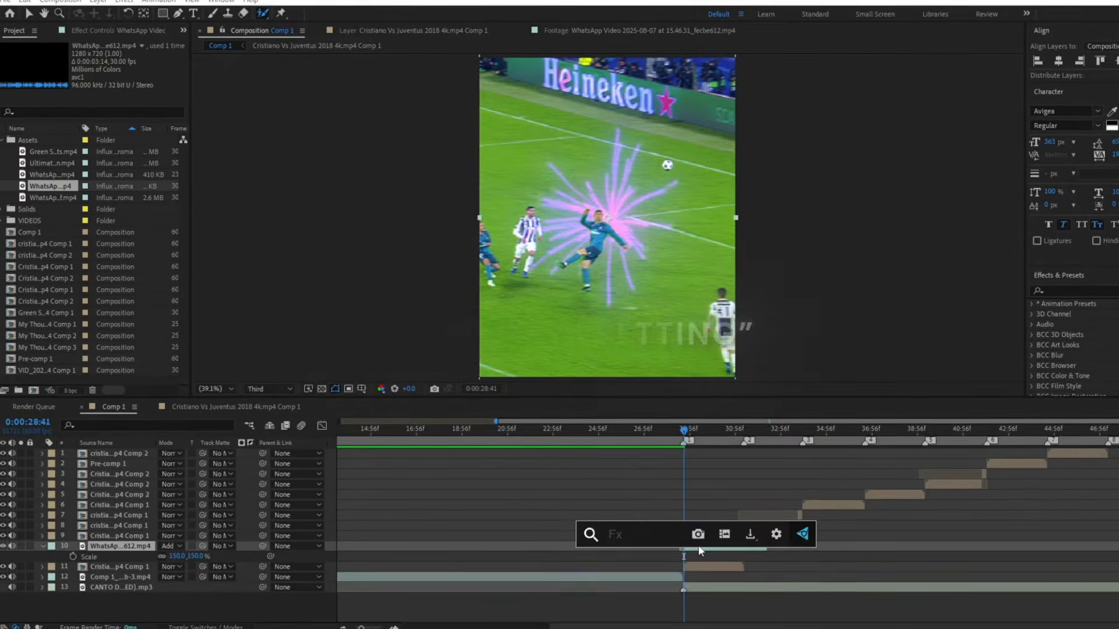
{"action": "type", "text": "hue"}
{"action": "key", "text": "BackSpace"}
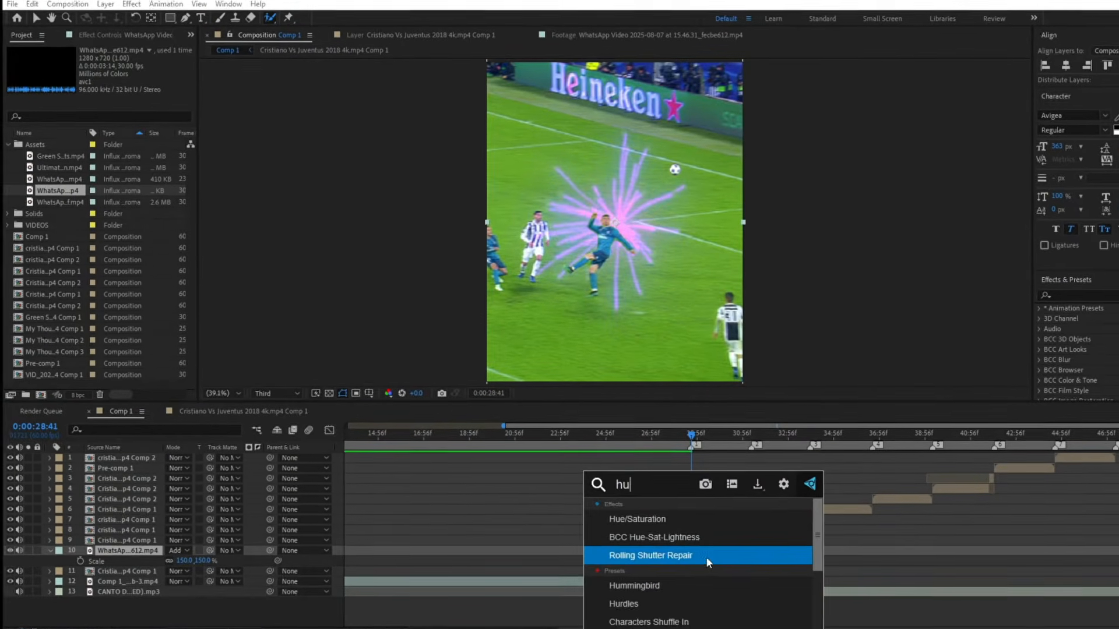
{"action": "left_click", "coordinate": [652, 524]}
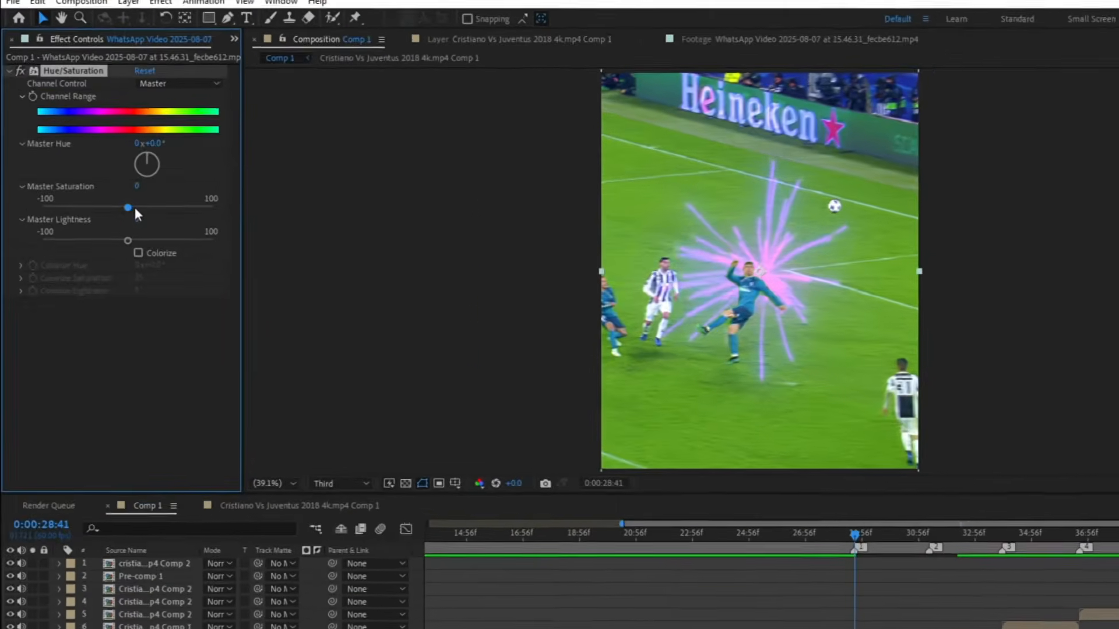
{"action": "left_click_drag", "start_coordinate": [134, 207], "coordinate": [41, 208]}
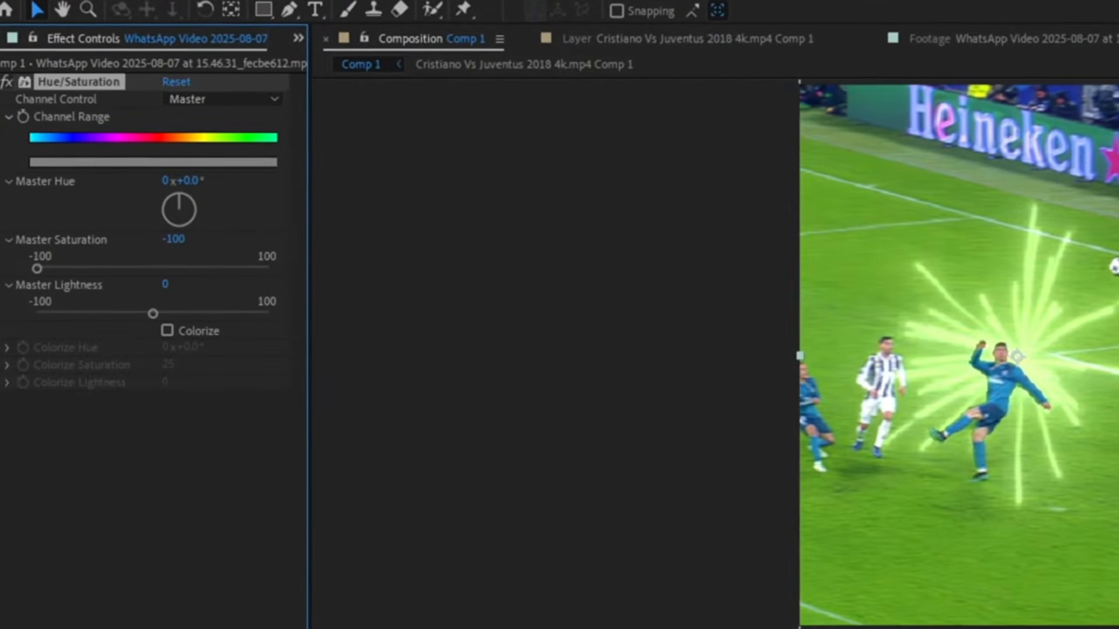
Step: Preview the desaturated streaks at a frame where they spread out and apply Deep Glow to the overlay
{"action": "left_click_drag", "start_coordinate": [946, 594], "coordinate": [775, 493]}
{"action": "key", "text": "space"}
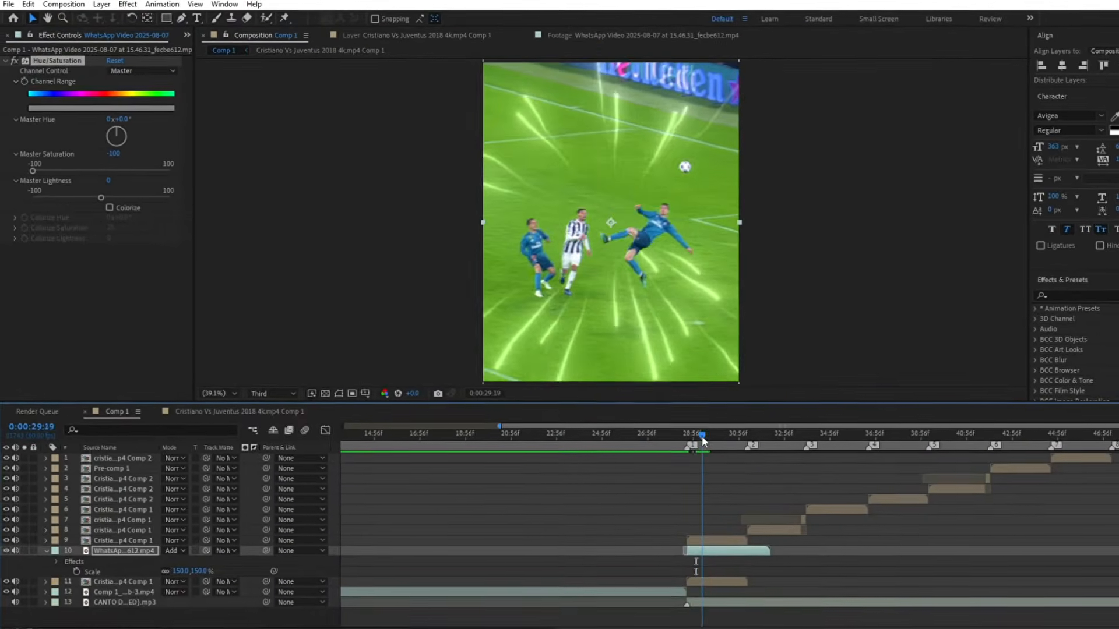
{"action": "key", "text": "ctrl+space"}
{"action": "type", "text": "dee"}
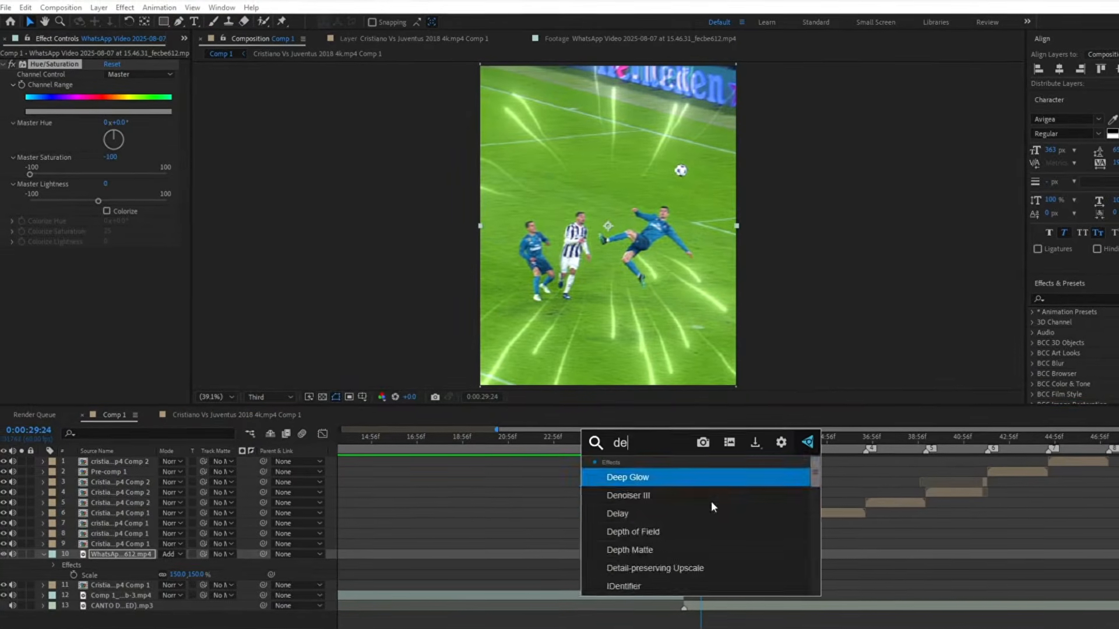
{"action": "key", "text": "Return"}
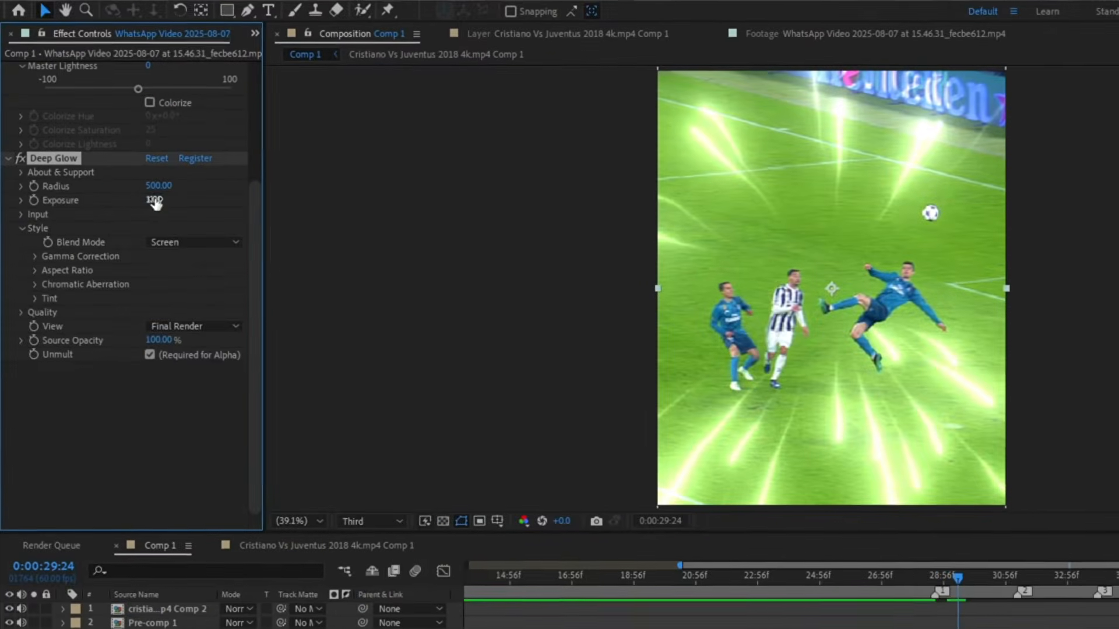
Step: Set the Deep Glow exposure to 0.10 and its radius to 200
{"action": "left_click", "coordinate": [155, 201]}
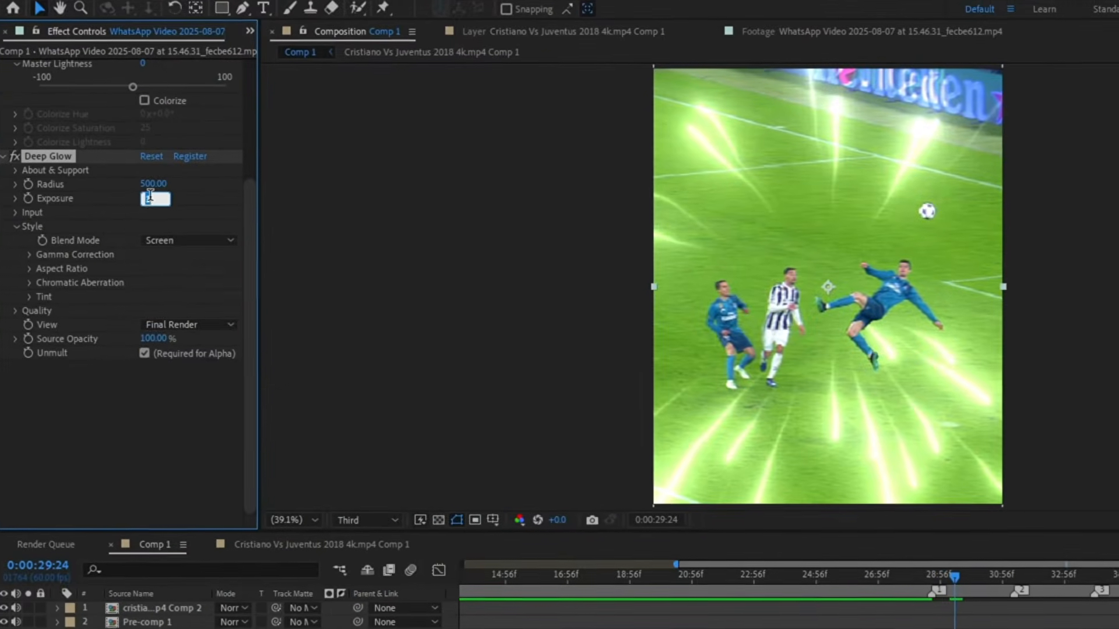
{"action": "type", "text": "0.5"}
{"action": "key", "text": "Return"}
{"action": "left_click", "coordinate": [163, 191]}
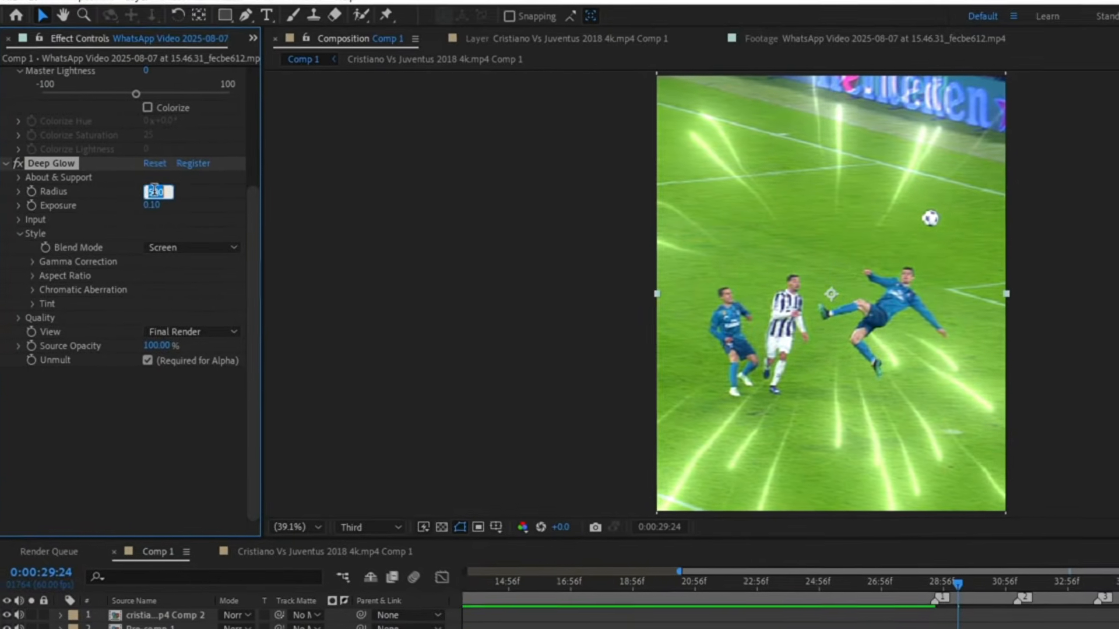
{"action": "type", "text": "200"}
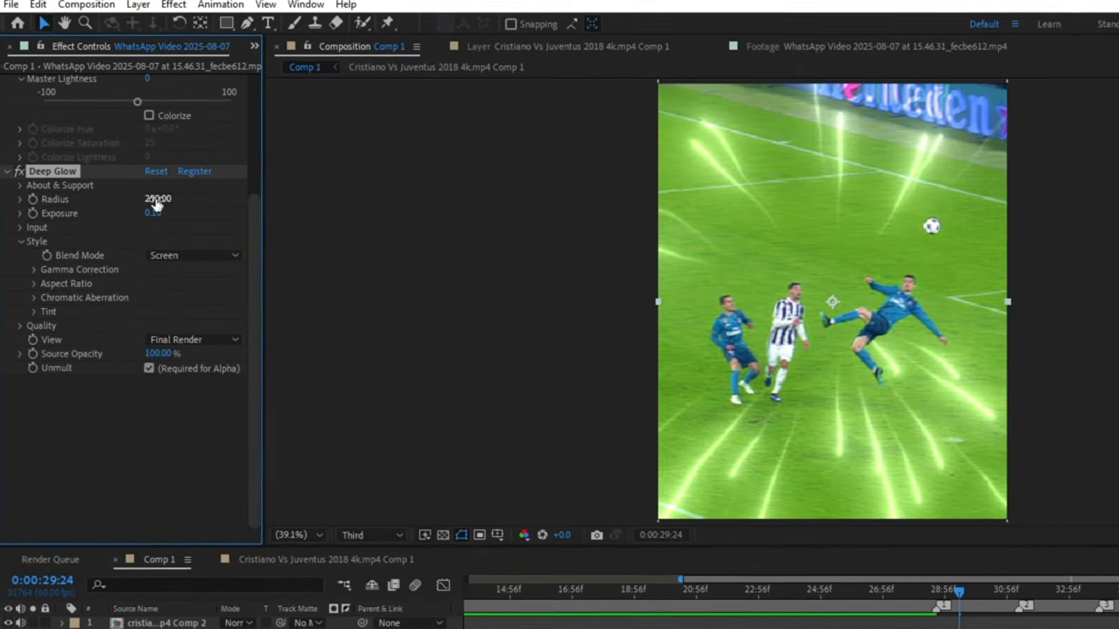
{"action": "key", "text": "Return"}
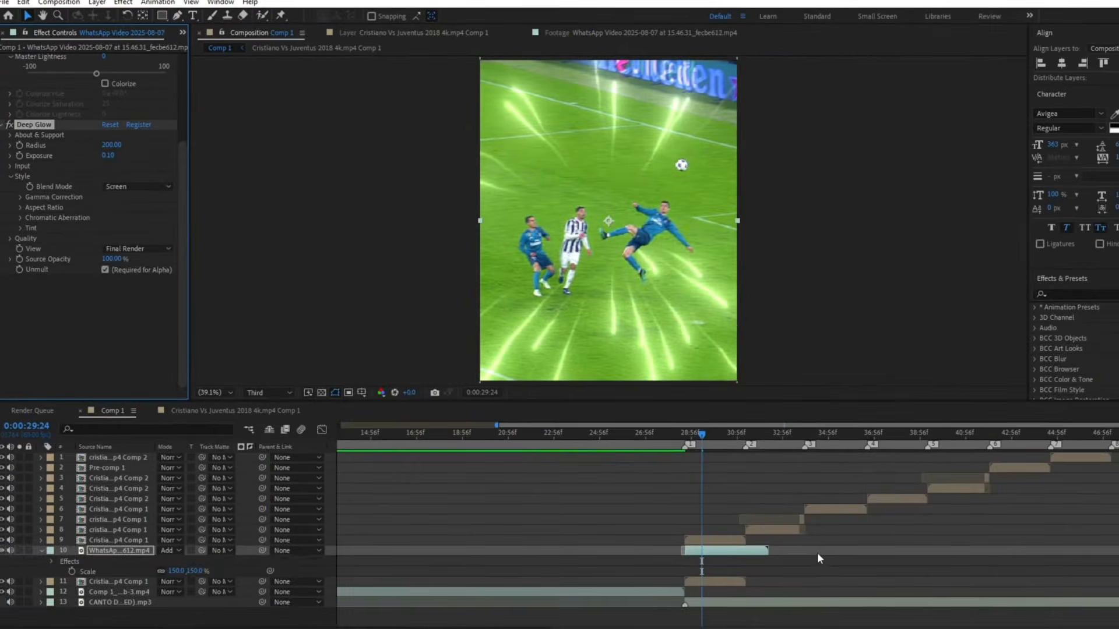
Step: Trim the overlay's end to match the clip, return to the first marker, and collapse the overlay's properties
{"action": "left_click_drag", "start_coordinate": [767, 551], "coordinate": [748, 550]}
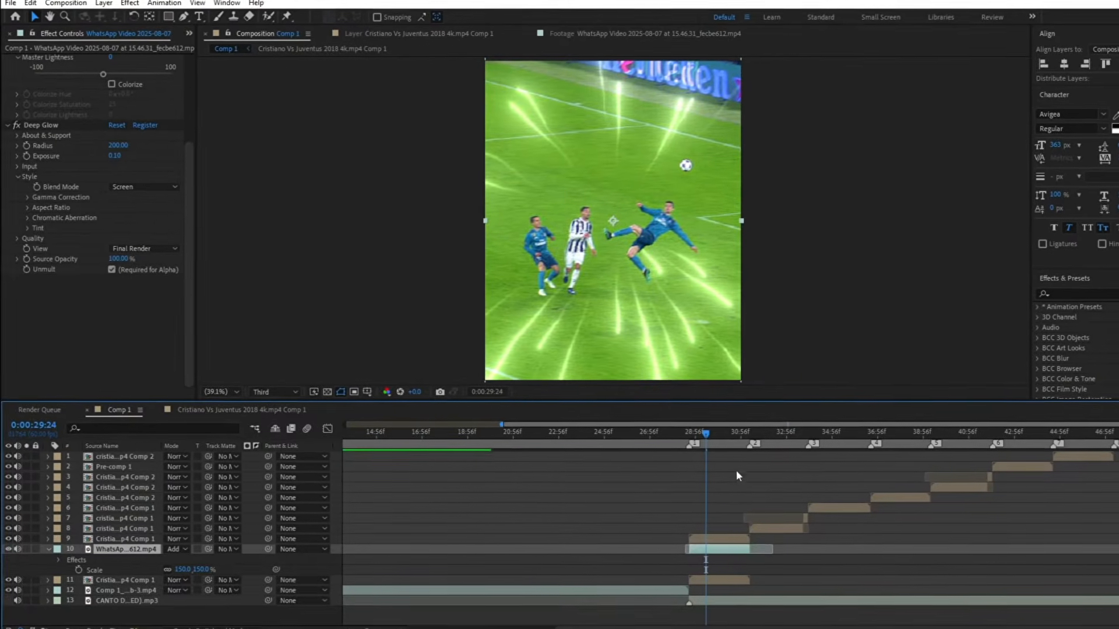
{"action": "mouse_move", "coordinate": [703, 436]}
{"action": "left_mouse_down"}
{"action": "mouse_move", "coordinate": [685, 440]}
{"action": "mouse_move", "coordinate": [721, 454]}
{"action": "mouse_move", "coordinate": [688, 446]}
{"action": "left_mouse_up"}
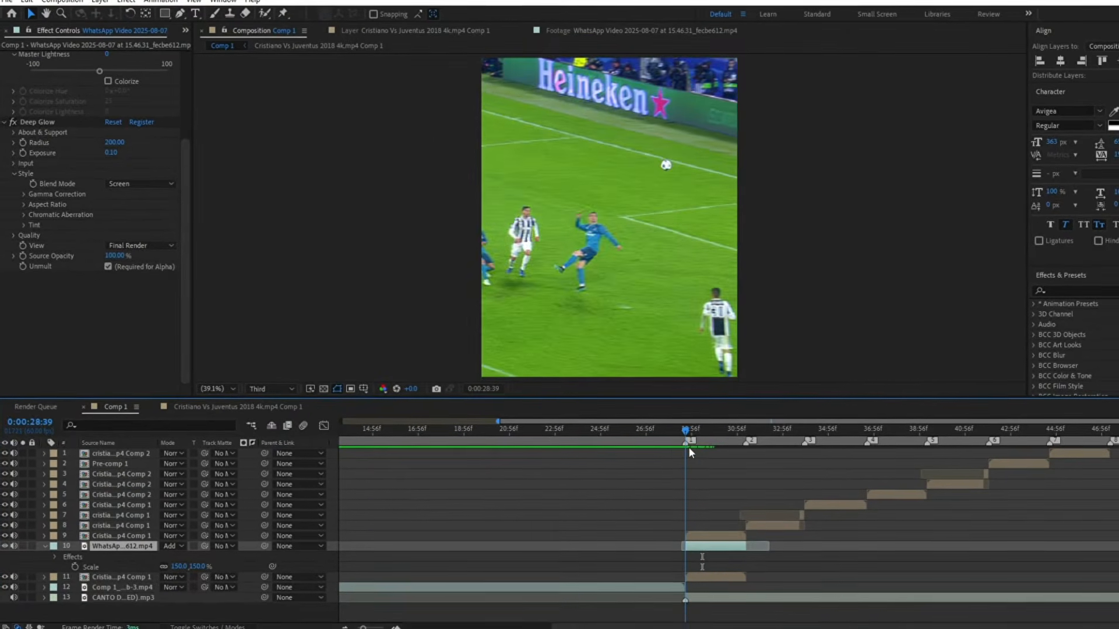
{"action": "left_click", "coordinate": [43, 546]}
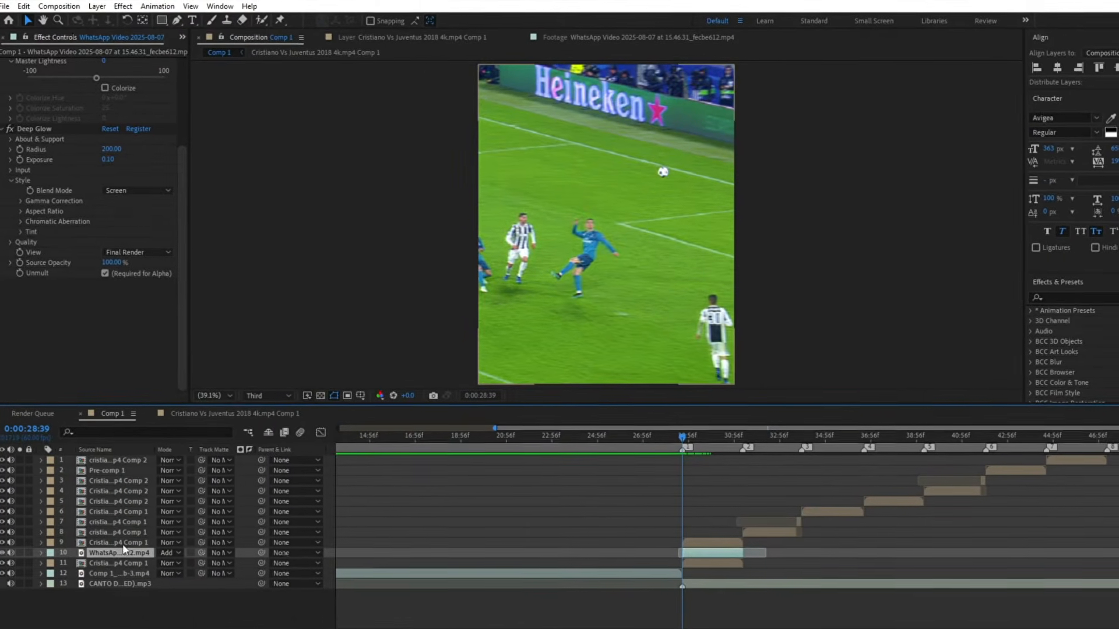
Step: Duplicate the full clip layer beneath the overlay and move the copy above the overlay
{"action": "left_click", "coordinate": [120, 565]}
{"action": "key", "text": "ctrl+d"}
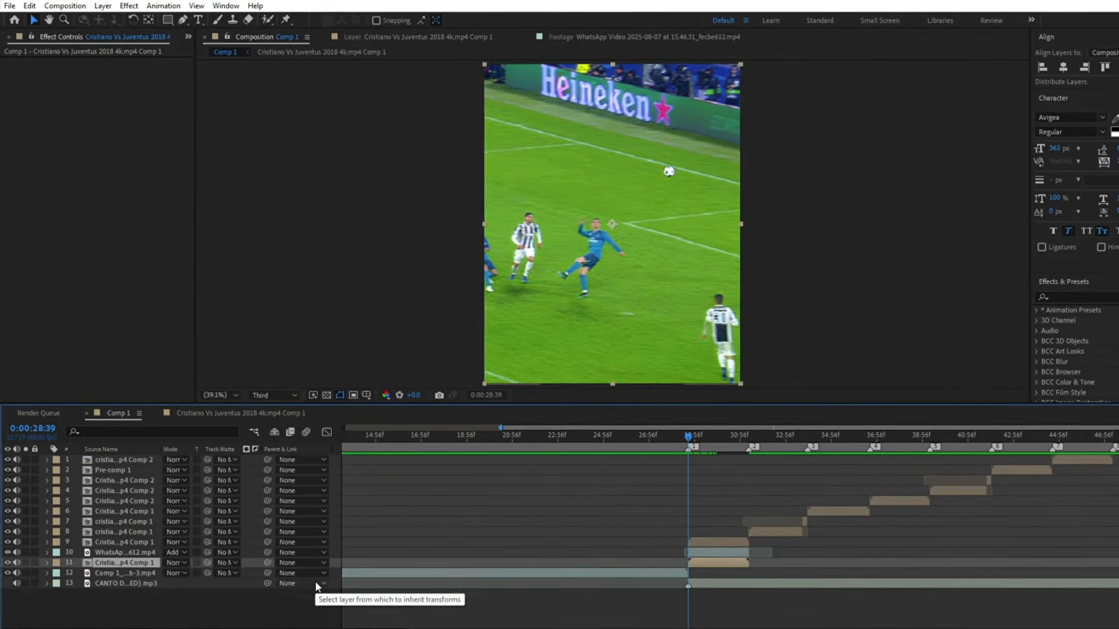
{"action": "left_click_drag", "start_coordinate": [120, 559], "coordinate": [126, 546]}
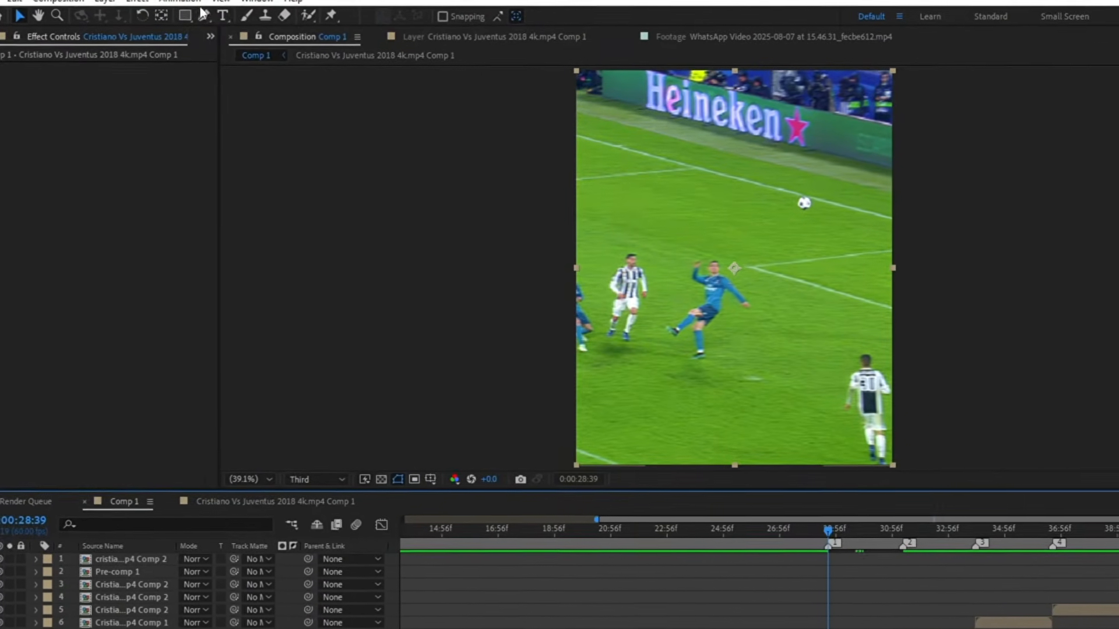
Step: Draw a small elliptical mask around the ball on the topmost copy of the full clip layer at 0:00:28:39
{"action": "left_click_drag", "start_coordinate": [190, 14], "coordinate": [233, 43]}
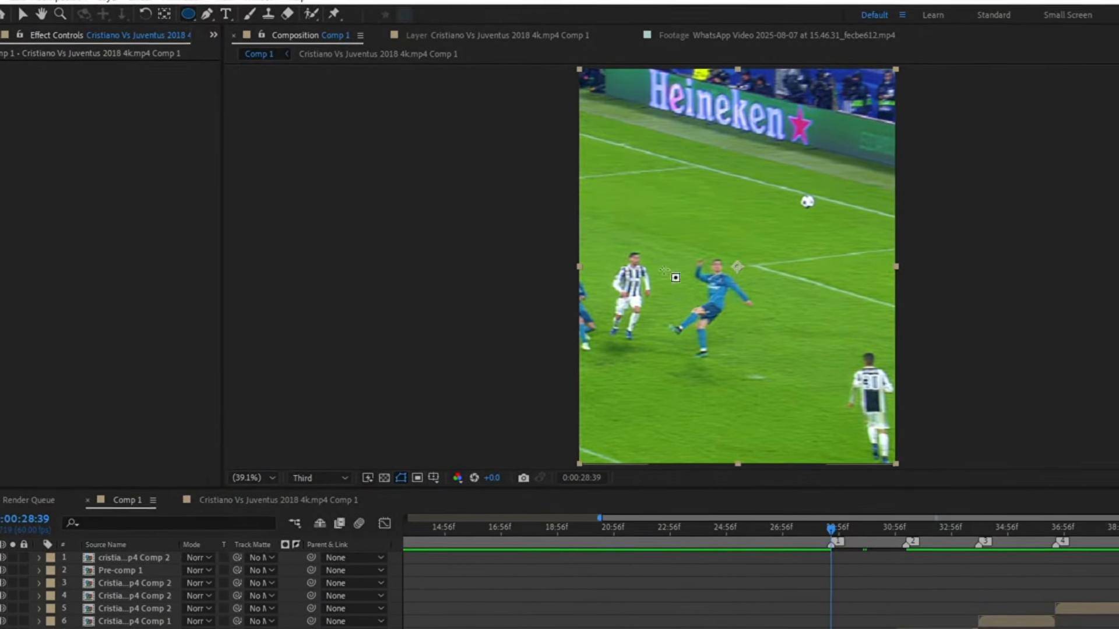
{"action": "left_click", "coordinate": [244, 475]}
{"action": "left_click", "coordinate": [245, 627]}
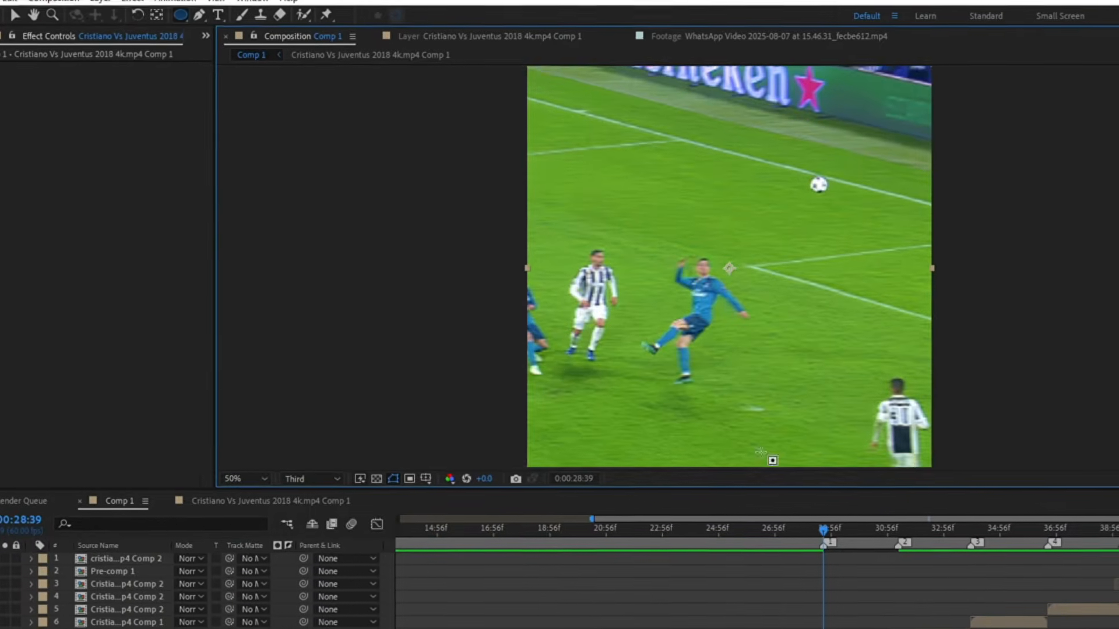
{"action": "left_click_drag", "start_coordinate": [1013, 157], "coordinate": [936, 324]}
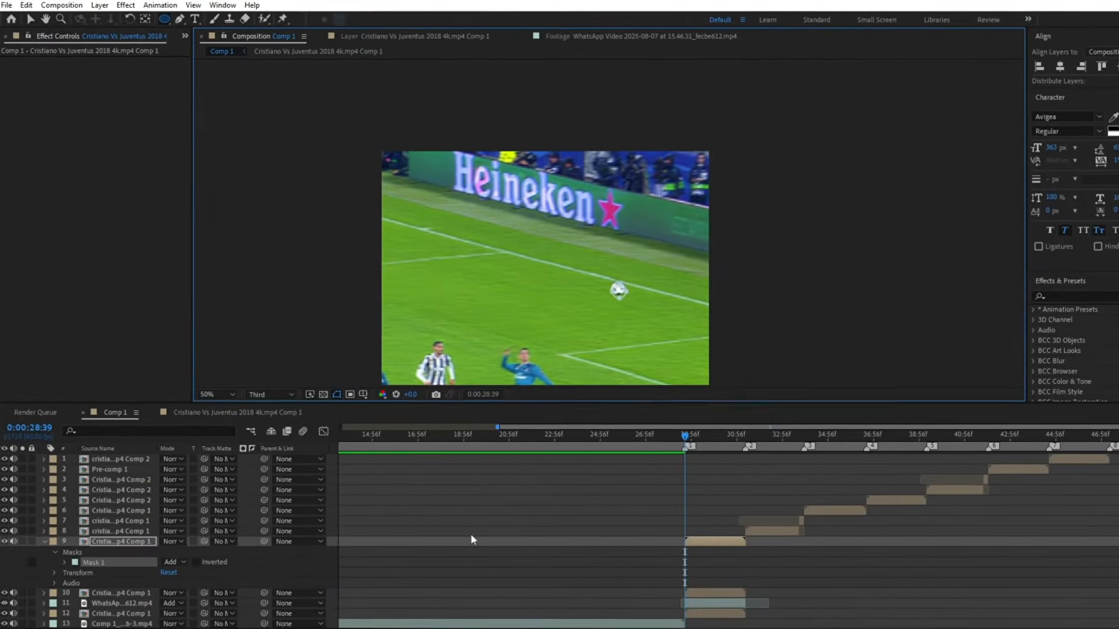
Step: Start Mask Path keyframing on the ball mask at 0:00:28:39 and reposition the mask on the ball through 0:00:28:58
{"action": "left_click", "coordinate": [69, 558]}
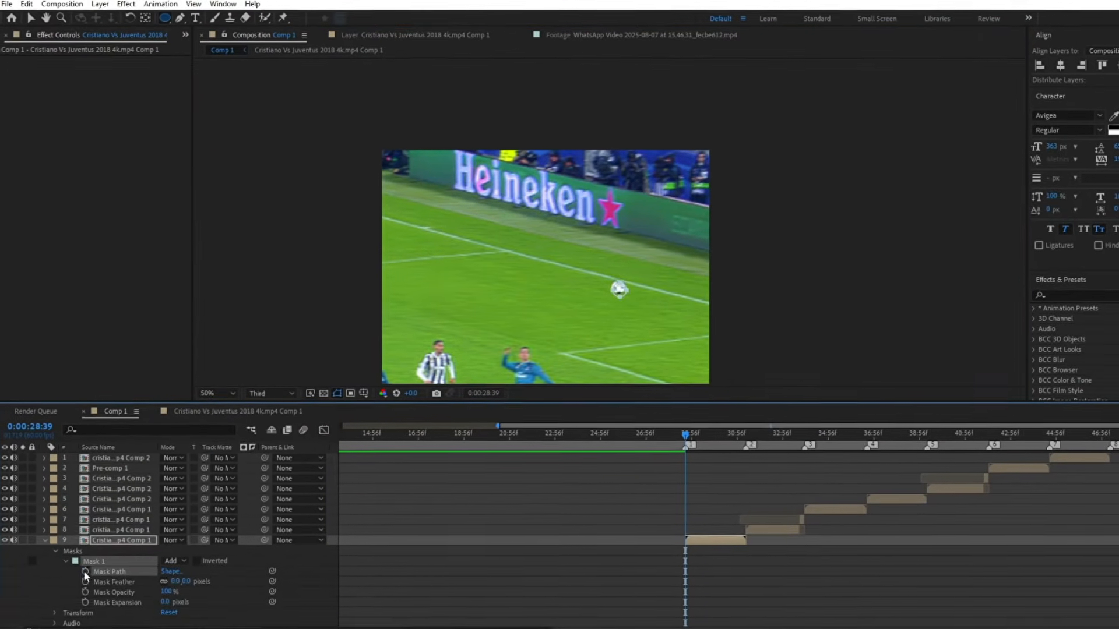
{"action": "left_click", "coordinate": [85, 572]}
{"action": "key", "text": "equal"}
{"action": "key", "text": "equal"}
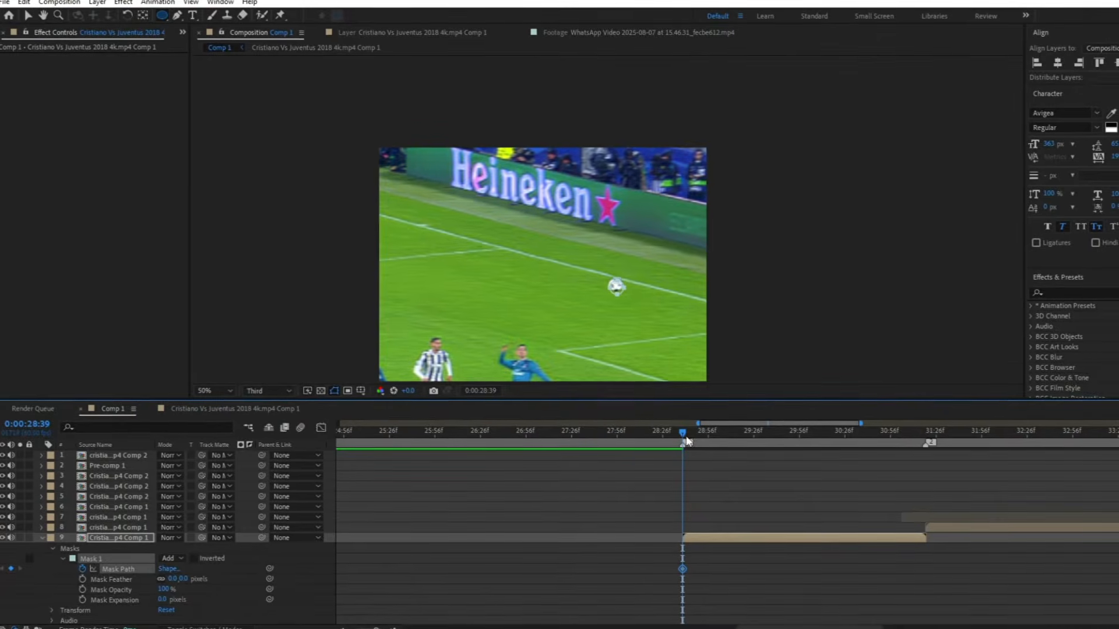
{"action": "key", "text": "equal"}
{"action": "left_click_drag", "start_coordinate": [686, 443], "coordinate": [707, 446]}
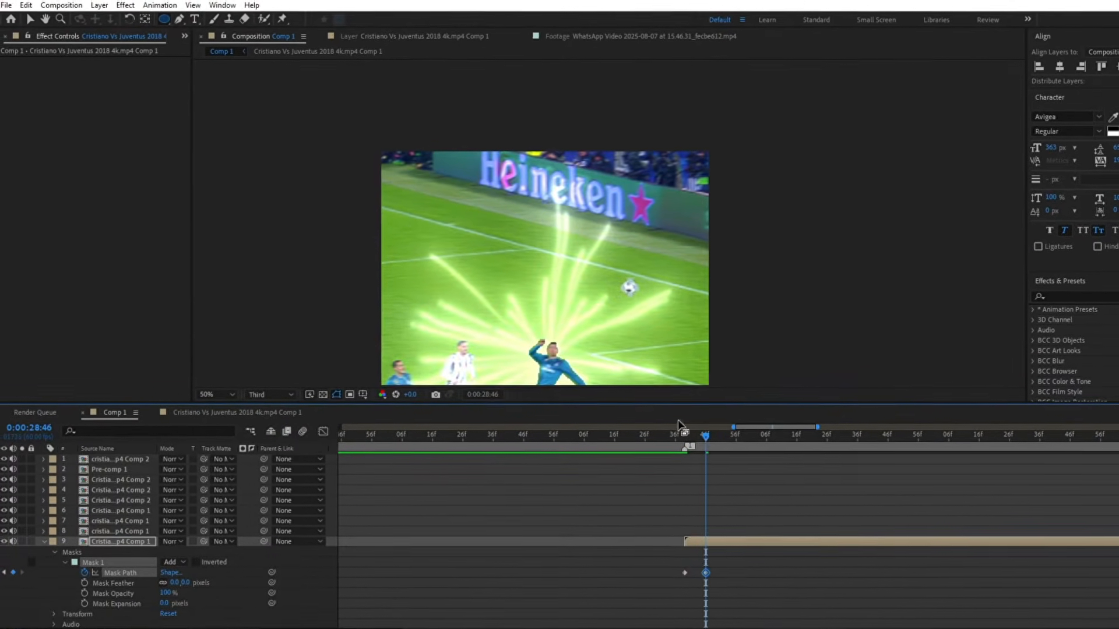
{"action": "left_click", "coordinate": [728, 447]}
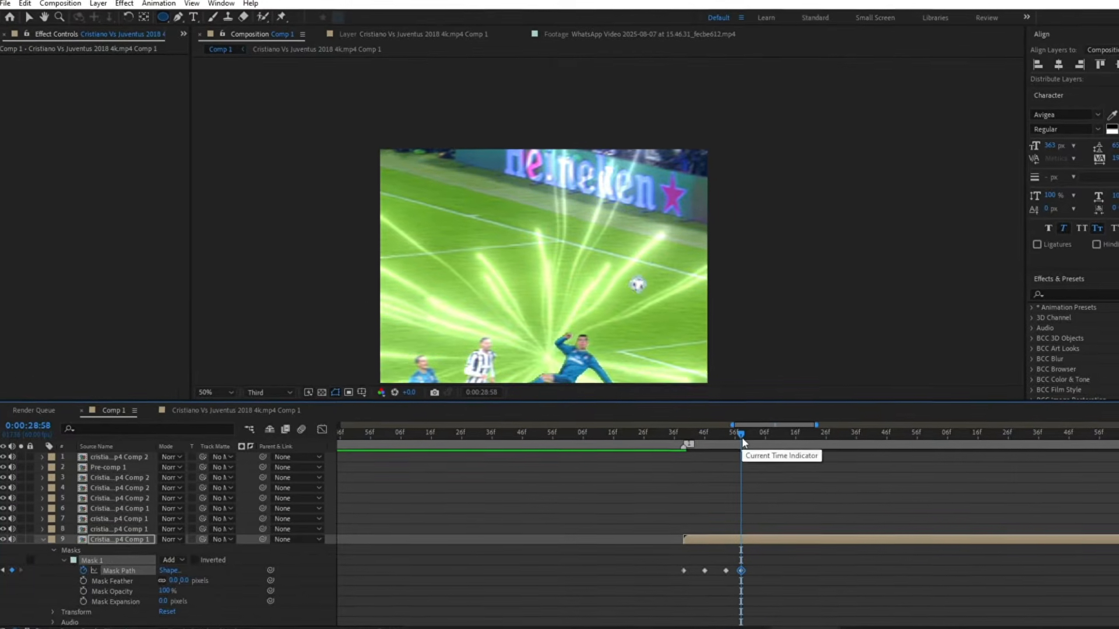
Step: Continue keyframing the mask path so the mask follows the ball from 0:00:28:58 to 0:00:30:30
{"action": "key", "text": "alt+shift+m"}
{"action": "left_click_drag", "start_coordinate": [764, 442], "coordinate": [874, 441]}
{"action": "key", "text": "alt+shift+m"}
{"action": "key", "text": "alt+shift+m"}
{"action": "key", "text": "alt+shift+m"}
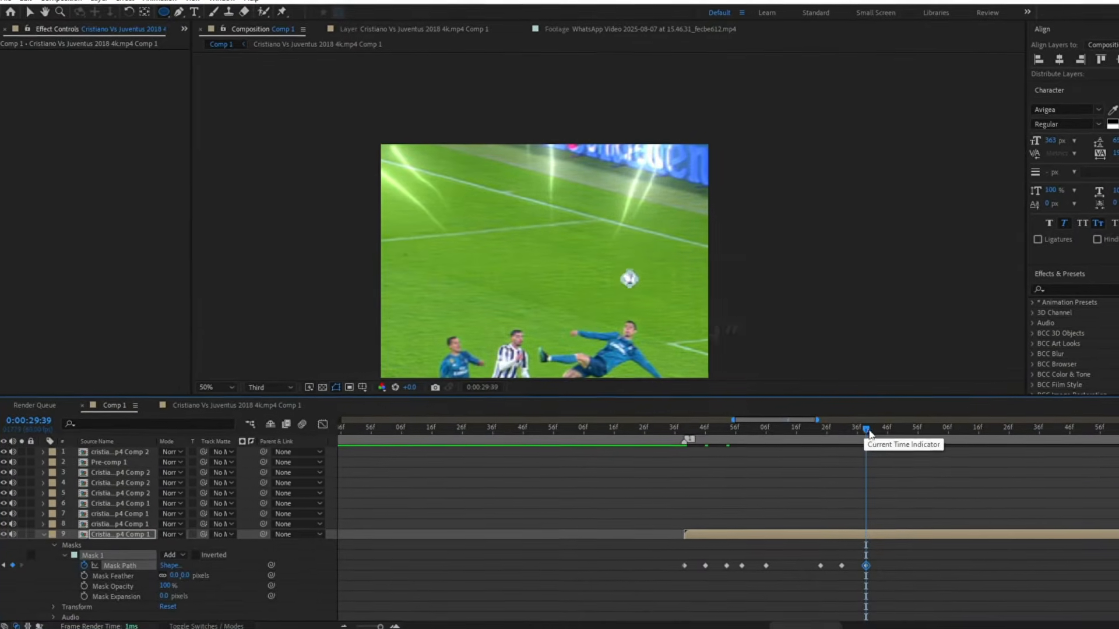
{"action": "key", "text": "alt+shift+m"}
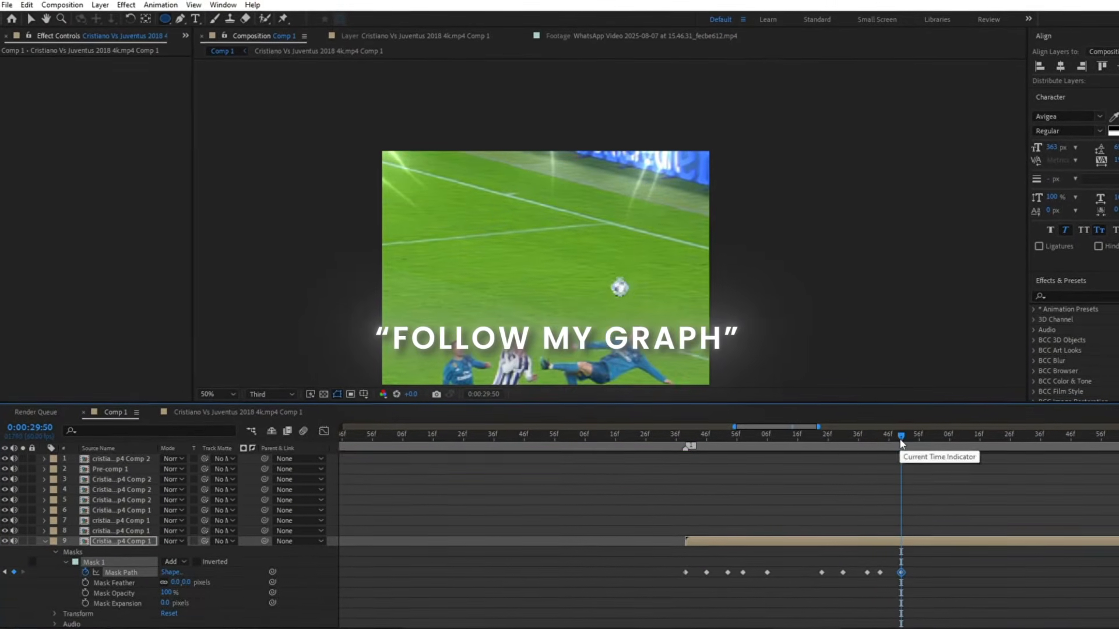
{"action": "left_click_drag", "start_coordinate": [901, 441], "coordinate": [934, 437]}
{"action": "key", "text": "alt+shift+m"}
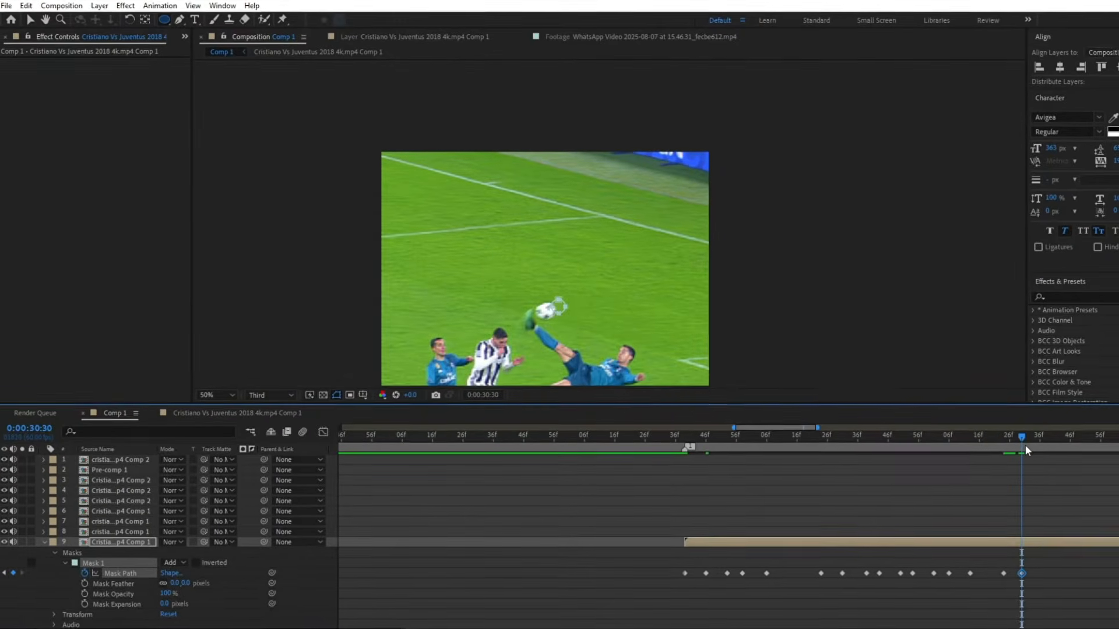
Step: Nudge the mask onto the ball as it meets the kicking foot, keyframing the path up to 0:00:30:35
{"action": "key", "text": "Right"}
{"action": "key", "text": "Right"}
{"action": "key", "text": "Right"}
{"action": "key", "text": "Right"}
{"action": "key", "text": "Right"}
{"action": "key", "text": "Right"}
{"action": "key", "text": "Right"}
{"action": "key", "text": "Right"}
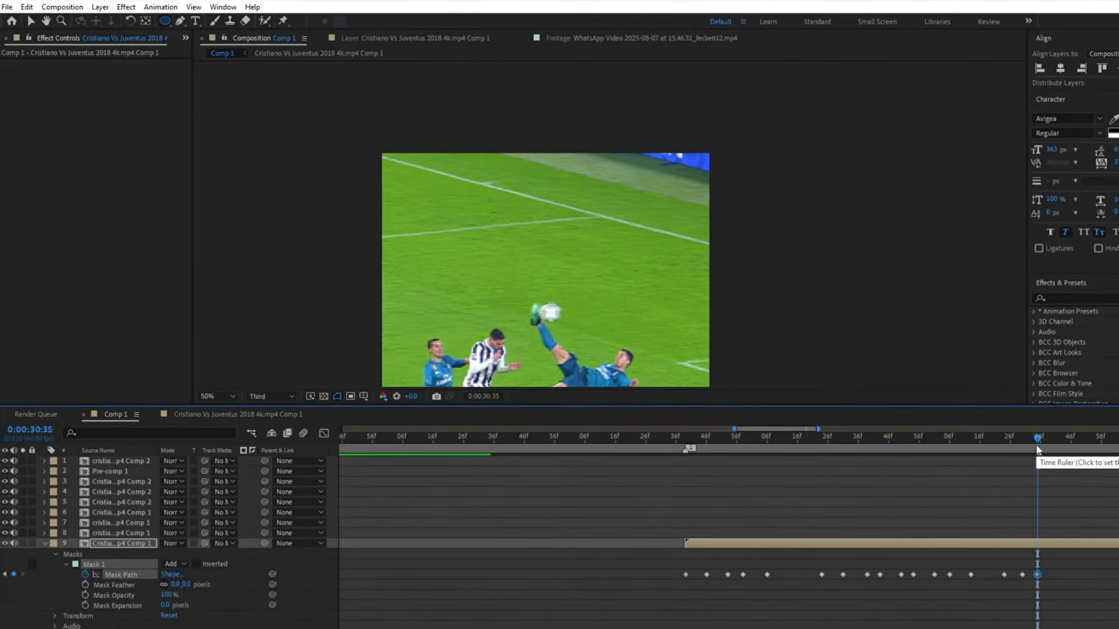
Step: Keyframe the mask path along the ball's flight after the kick, through 0:00:30:49
{"action": "left_click_drag", "start_coordinate": [1033, 443], "coordinate": [1084, 437]}
{"action": "key", "text": "Right"}
{"action": "key", "text": "Right"}
{"action": "key", "text": "Right"}
{"action": "key", "text": "Right"}
{"action": "key", "text": "Right"}
{"action": "key", "text": "Right"}
{"action": "key", "text": "Right"}
{"action": "key", "text": "Right"}
{"action": "key", "text": "shift+Right"}
{"action": "key", "text": "shift+Right"}
{"action": "key", "text": "shift+Right"}
{"action": "key", "text": "shift+Right"}
{"action": "key", "text": "shift+Right"}
{"action": "key", "text": "shift+Right"}
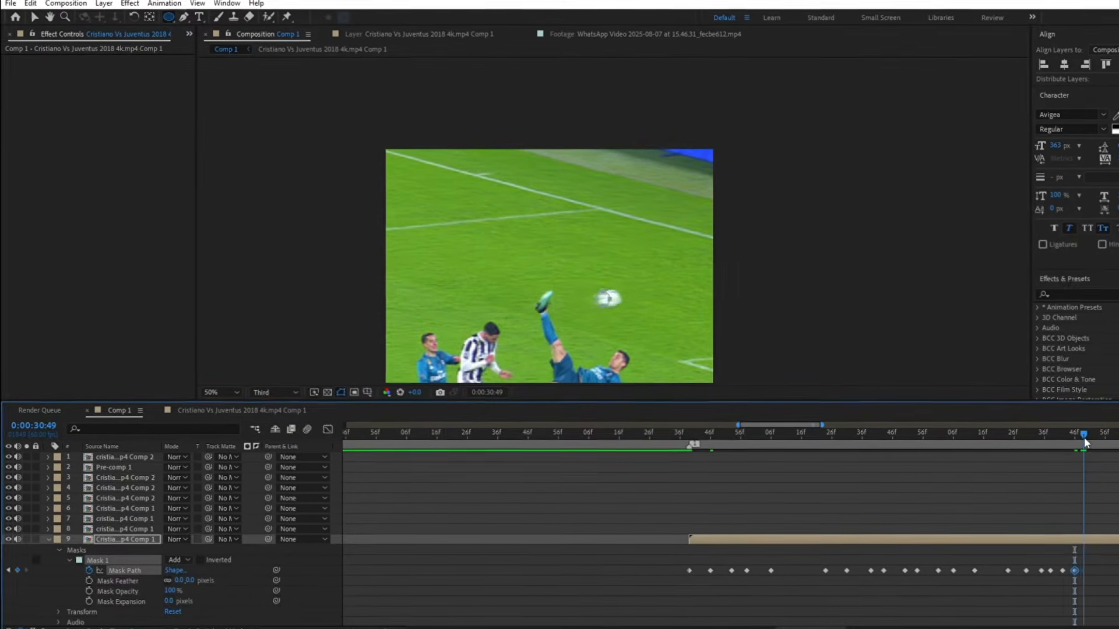
{"action": "key", "text": "shift+Right"}
{"action": "key", "text": "shift+Right"}
Step: Keyframe the mask following the ball out past the frame edge until 0:00:31:13, and collapse the layer's properties
{"action": "left_click_drag", "start_coordinate": [810, 627], "coordinate": [843, 628]}
{"action": "left_click_drag", "start_coordinate": [747, 436], "coordinate": [814, 443]}
{"action": "key", "text": "shift+Right"}
{"action": "key", "text": "shift+Right"}
{"action": "key", "text": "shift+Right"}
{"action": "key", "text": "shift+Right"}
{"action": "key", "text": "shift+Right"}
{"action": "key", "text": "shift+Right"}
{"action": "key", "text": "shift+Right"}
{"action": "key", "text": "shift+Right"}
{"action": "key", "text": "shift+Right"}
{"action": "key", "text": "shift+Right"}
{"action": "key", "text": "shift+Right"}
{"action": "key", "text": "shift+Right"}
{"action": "key", "text": "shift+Right"}
{"action": "key", "text": "shift+Right"}
{"action": "key", "text": "shift+Right"}
{"action": "key", "text": "shift+Right"}
{"action": "key", "text": "shift+Right"}
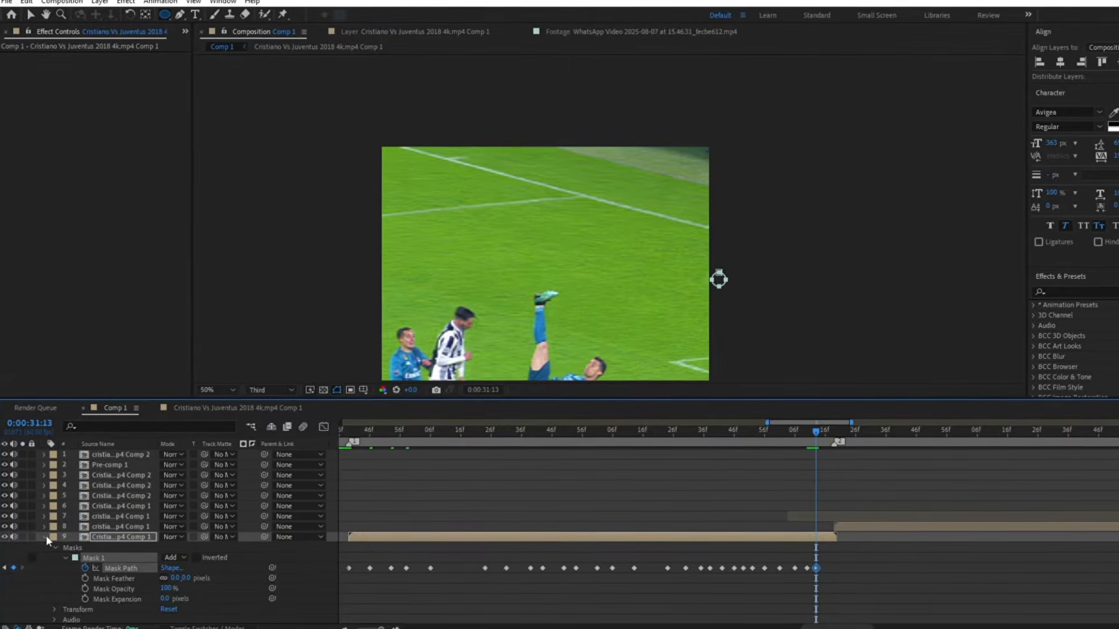
{"action": "left_click", "coordinate": [48, 534]}
Step: Fit the composition in the viewer, go to 0:00:29:14, and apply the Saber effect to the ball-masked layer
{"action": "left_click", "coordinate": [219, 387]}
{"action": "left_click", "coordinate": [228, 408]}
{"action": "left_click", "coordinate": [453, 430]}
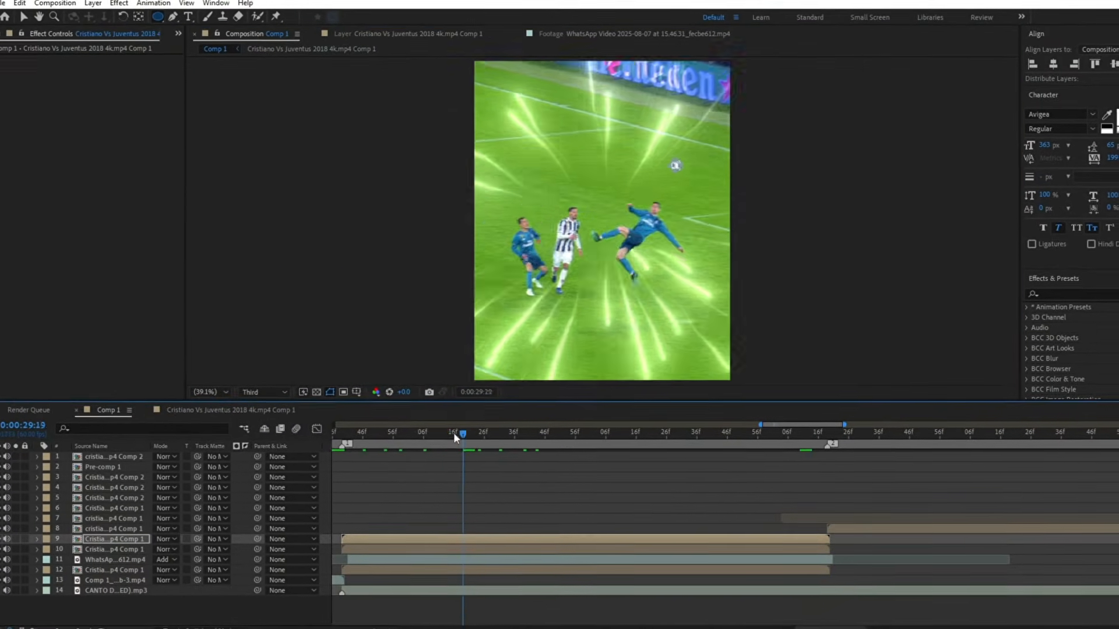
{"action": "key", "text": "ctrl+space"}
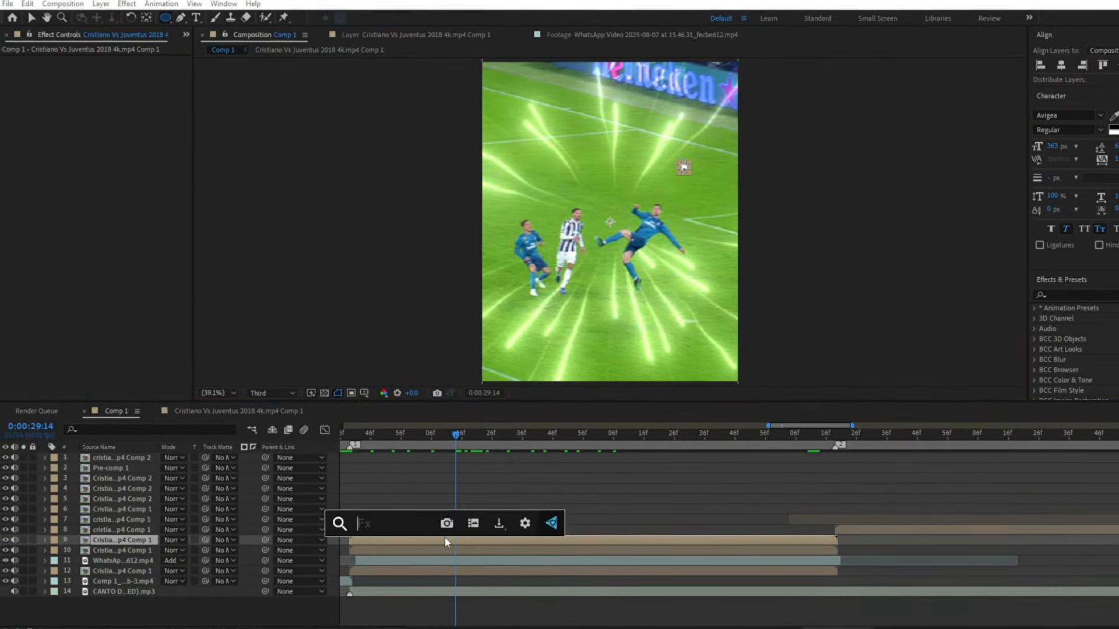
{"action": "type", "text": "sab"}
{"action": "left_click", "coordinate": [401, 515]}
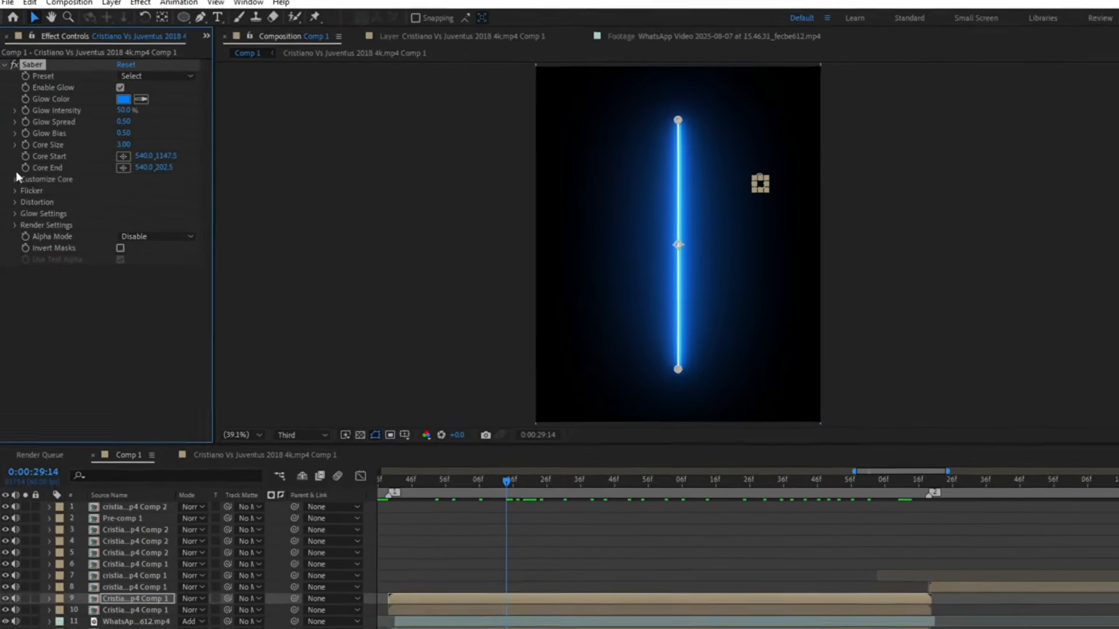
Step: Expand Saber's render and core settings and set its Core Type to Layer Masks
{"action": "left_click", "coordinate": [14, 225]}
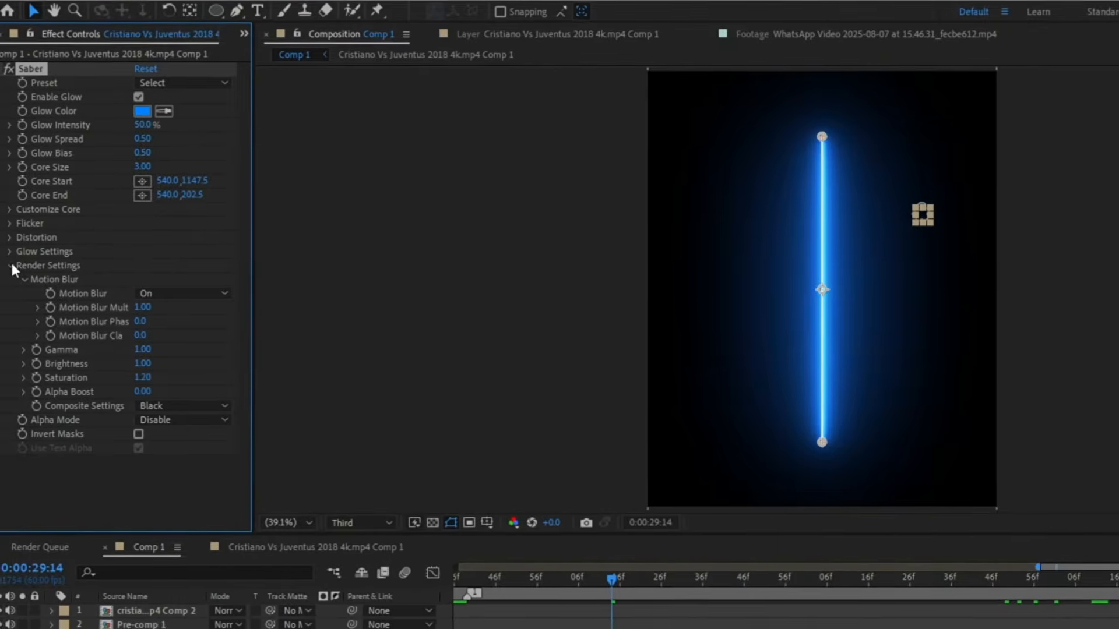
{"action": "left_click", "coordinate": [7, 218]}
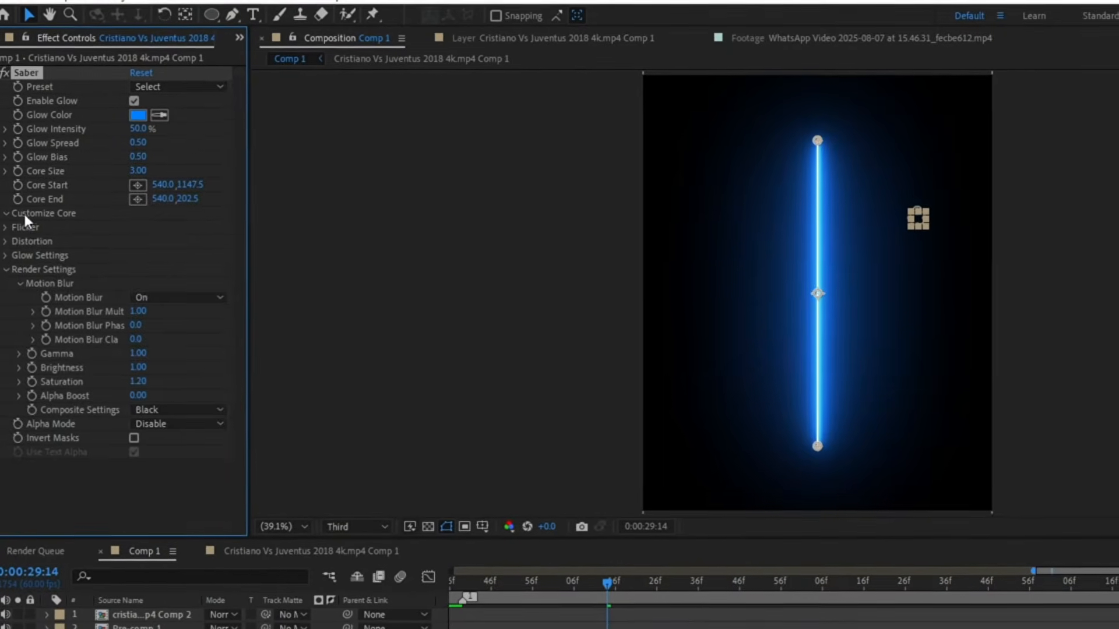
{"action": "left_click", "coordinate": [178, 223]}
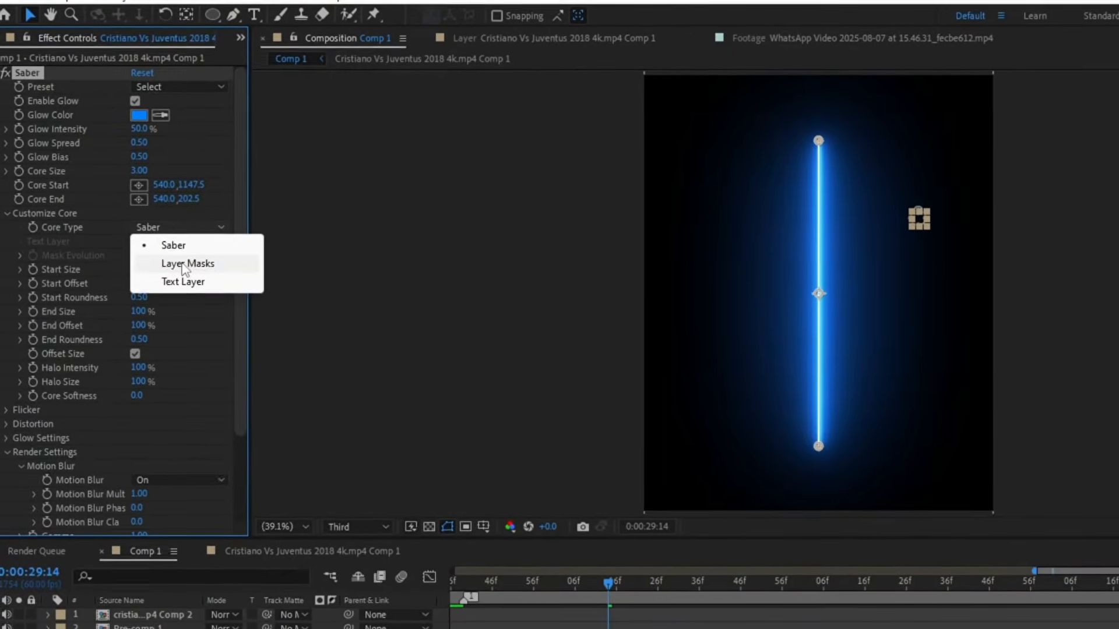
{"action": "left_click", "coordinate": [184, 260]}
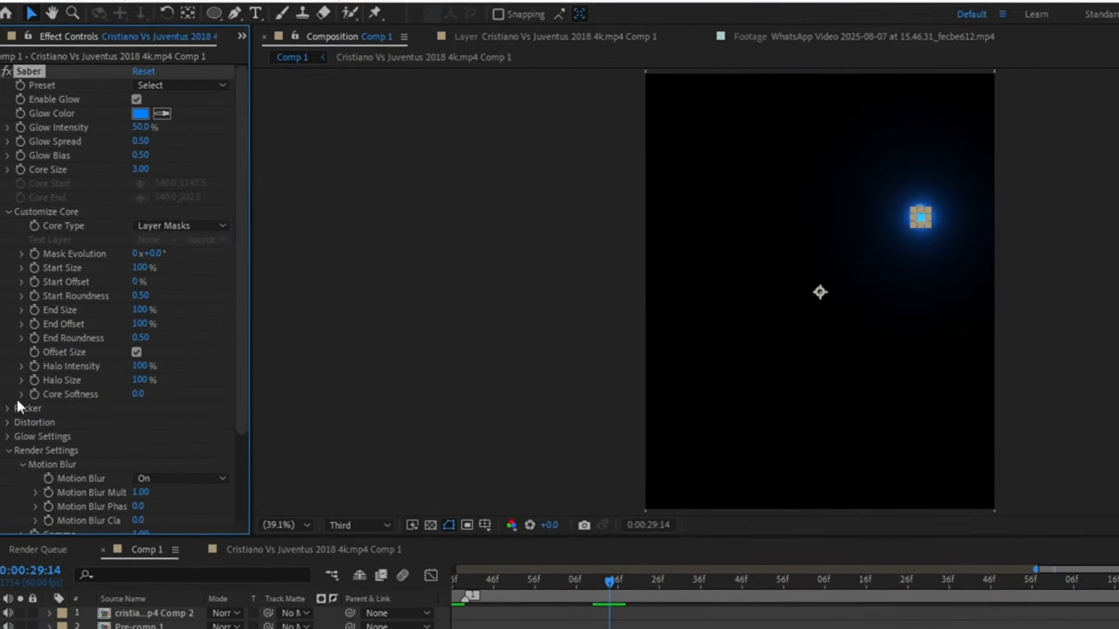
Step: Set Saber's Composite Settings to Add and choose the Electric preset
{"action": "left_click", "coordinate": [176, 472]}
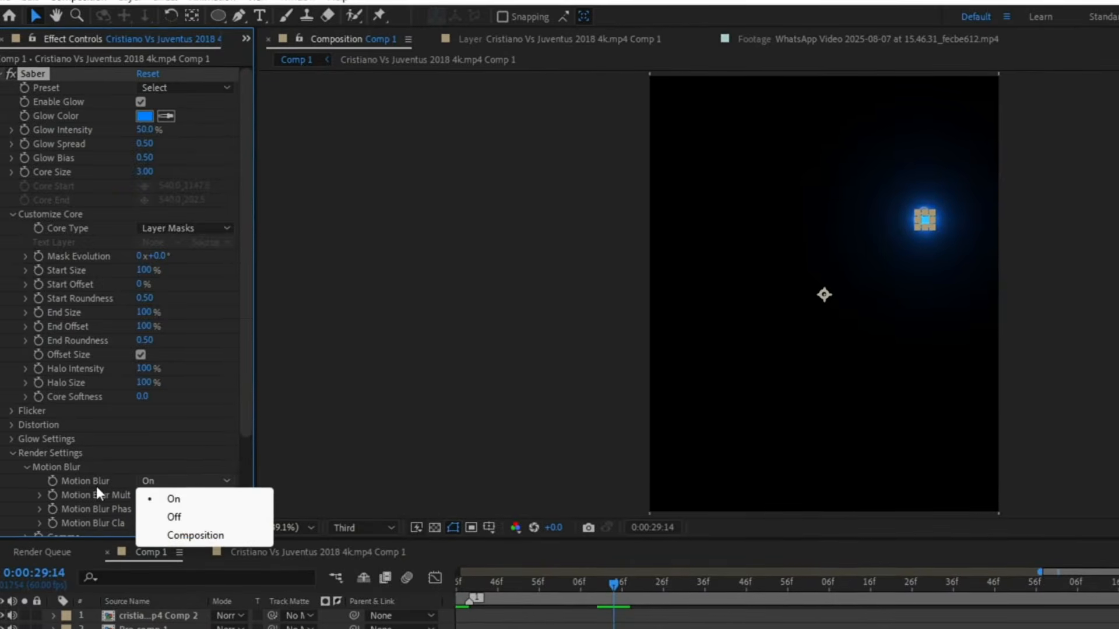
{"action": "left_click", "coordinate": [94, 488]}
{"action": "left_click_drag", "start_coordinate": [249, 375], "coordinate": [255, 461]}
{"action": "left_click", "coordinate": [159, 485]}
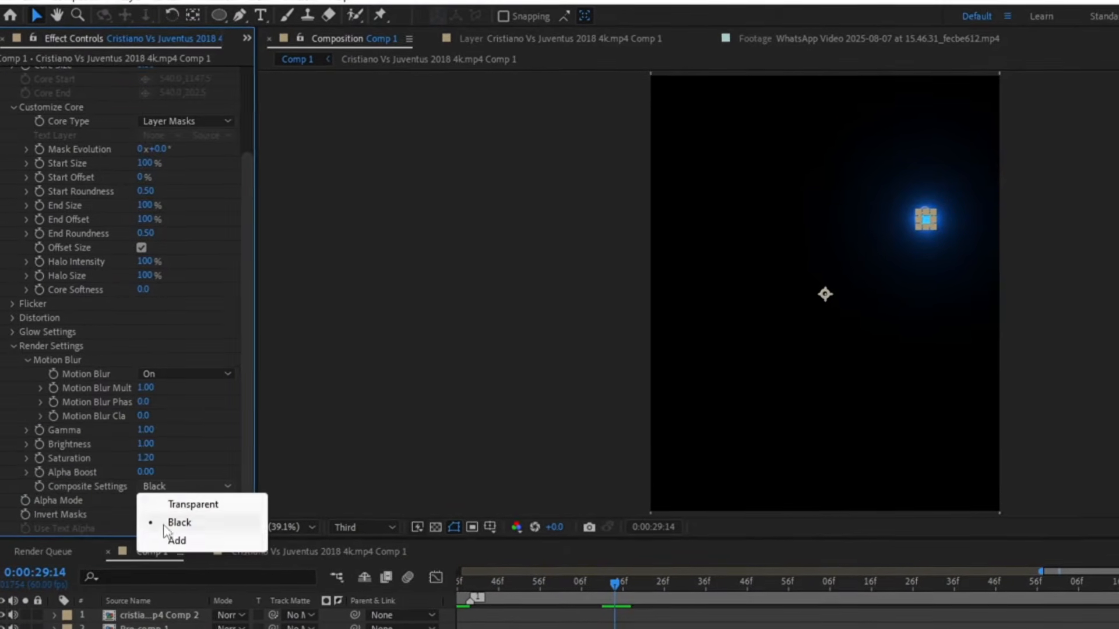
{"action": "left_click", "coordinate": [175, 536]}
{"action": "left_click", "coordinate": [13, 344]}
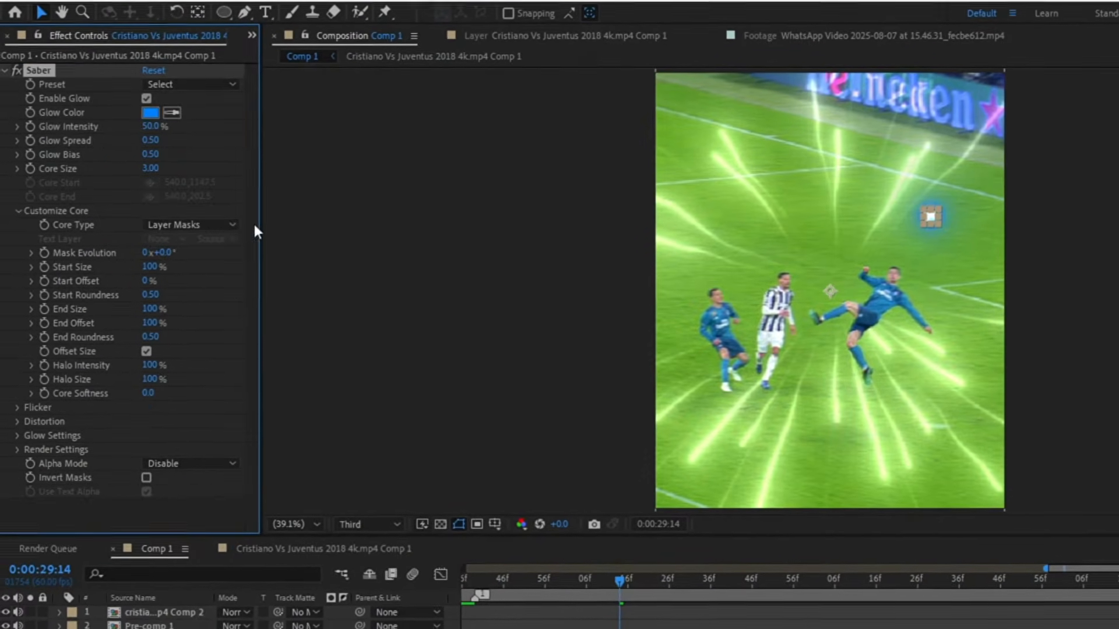
{"action": "left_click", "coordinate": [166, 85]}
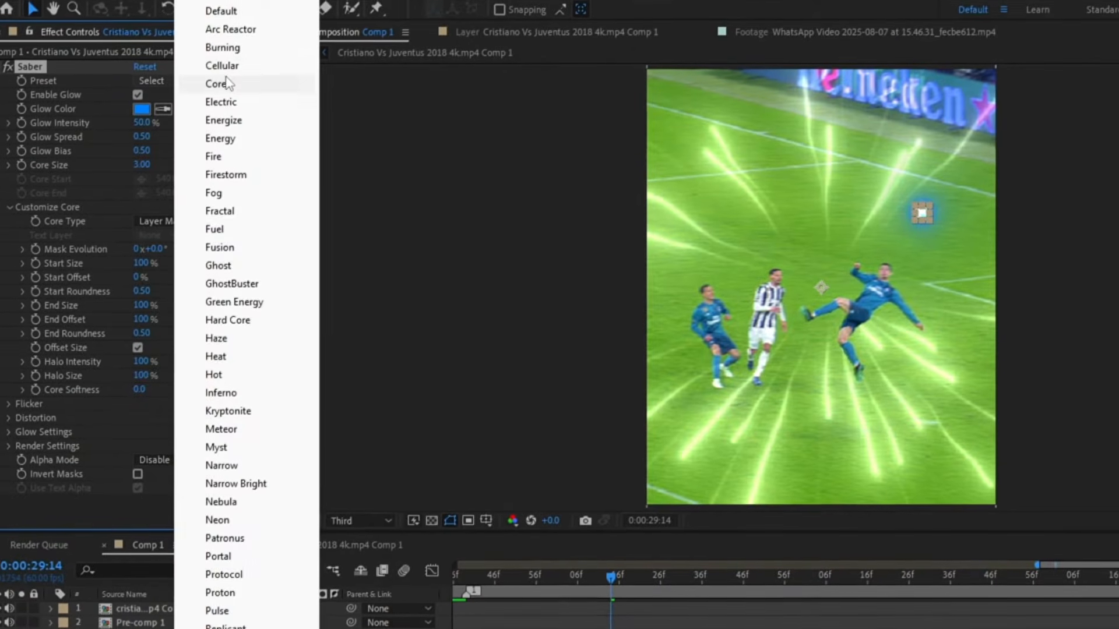
{"action": "left_click", "coordinate": [248, 107]}
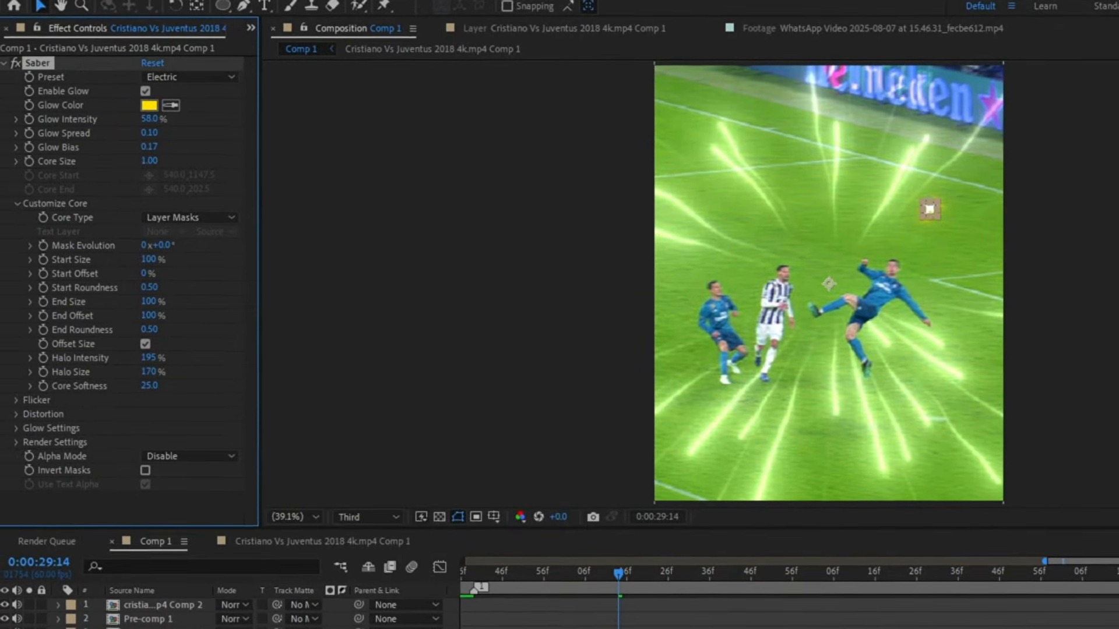
Step: Apply Deep Glow to the ball layer with an exposure of 0.20 and a radius of 300
{"action": "key", "text": "ctrl+space"}
{"action": "type", "text": "dee"}
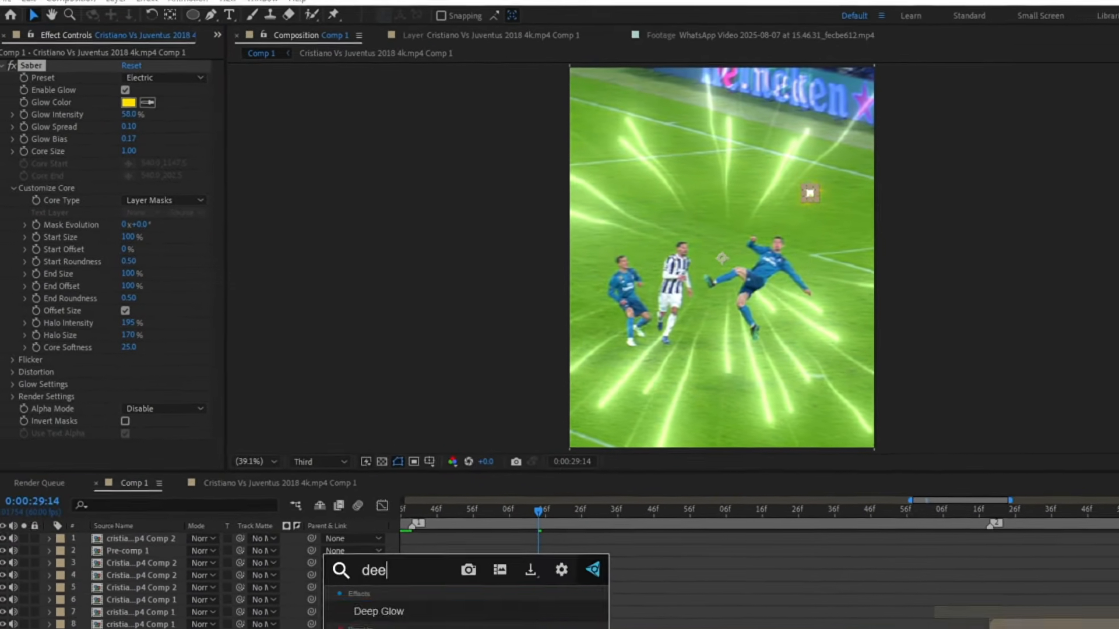
{"action": "key", "text": "Return"}
{"action": "left_click", "coordinate": [124, 164]}
{"action": "type", "text": "0.2"}
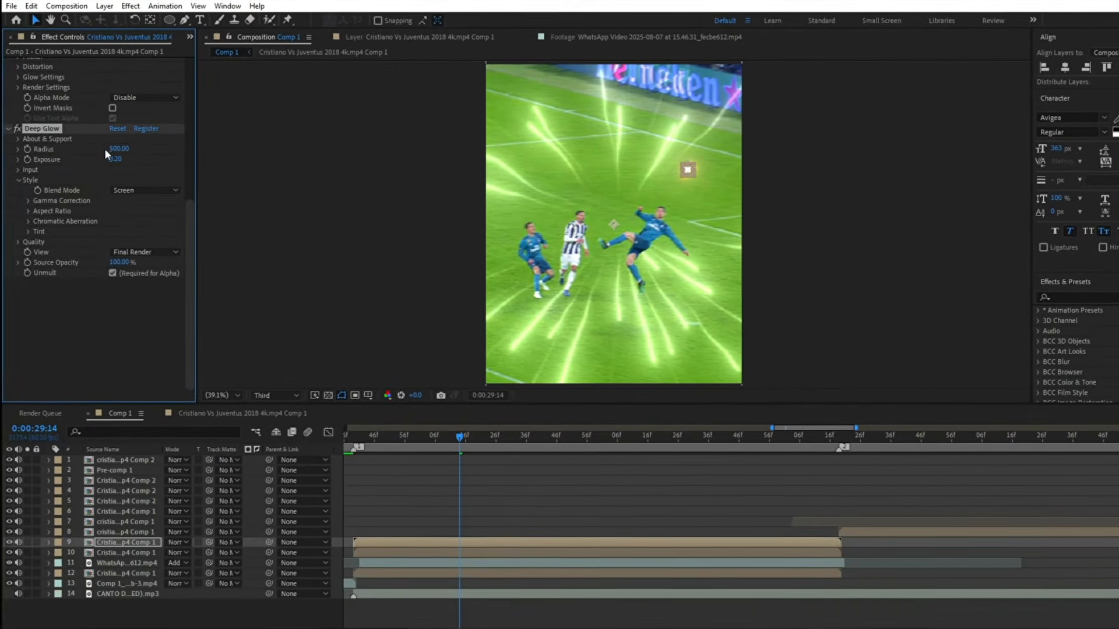
{"action": "left_click", "coordinate": [111, 144]}
{"action": "key", "text": "Return"}
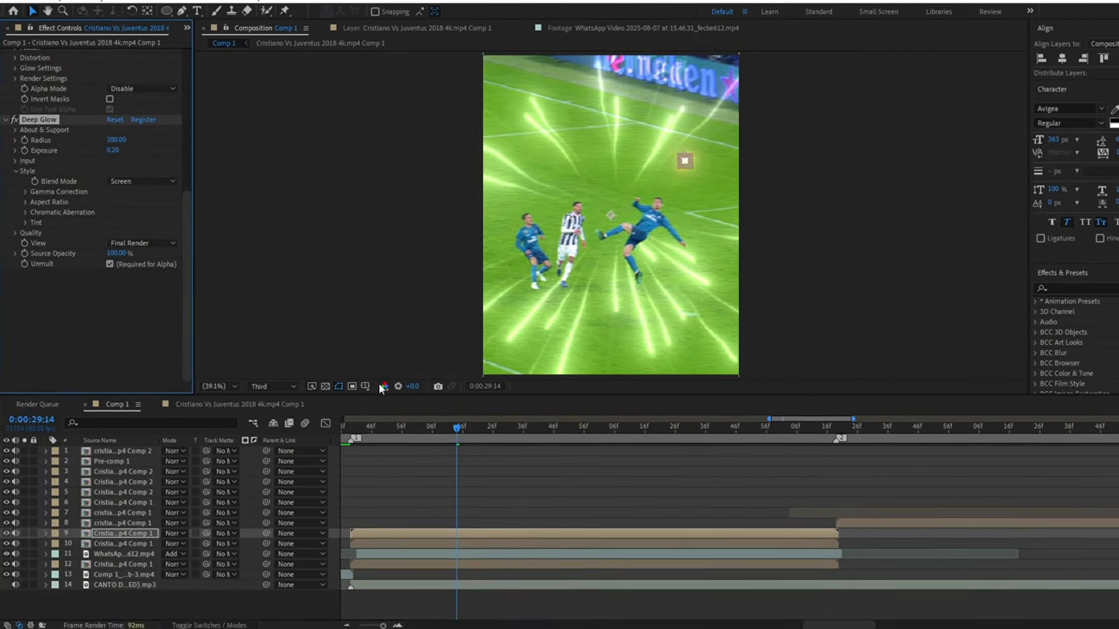
Step: Preview the glowing ball and light streaks from the first marker
{"action": "left_click", "coordinate": [509, 515]}
{"action": "left_click_drag", "start_coordinate": [435, 438], "coordinate": [349, 439]}
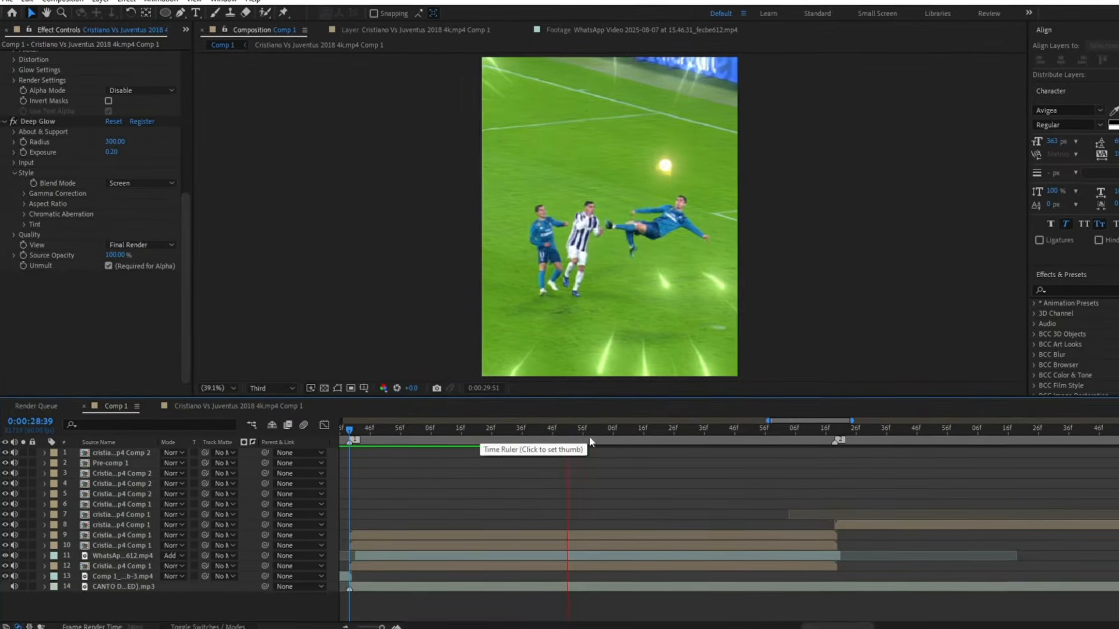
{"action": "left_click_drag", "start_coordinate": [590, 441], "coordinate": [542, 456]}
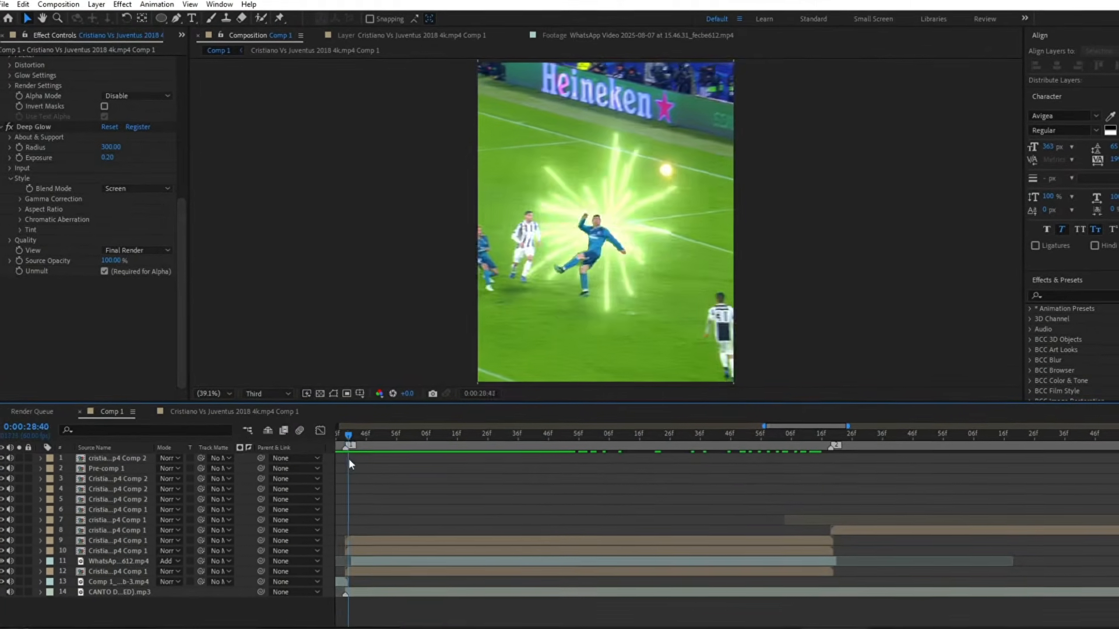
Step: Extend the streak overlay's start back to the first marker and trim its end to match the clip
{"action": "left_click_drag", "start_coordinate": [349, 460], "coordinate": [345, 459]}
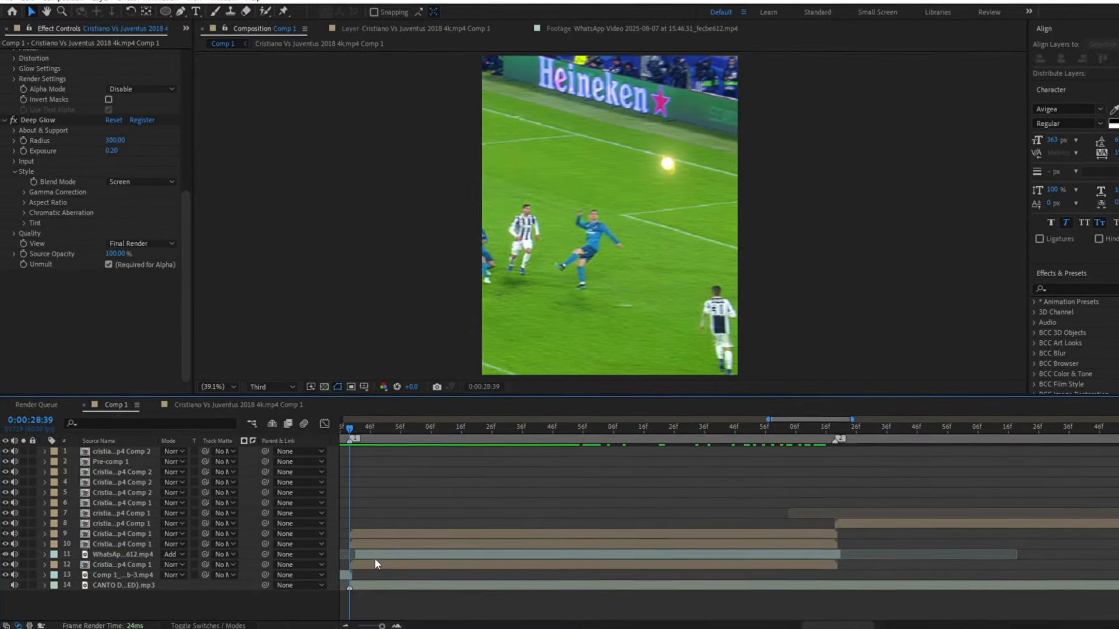
{"action": "left_click", "coordinate": [367, 555]}
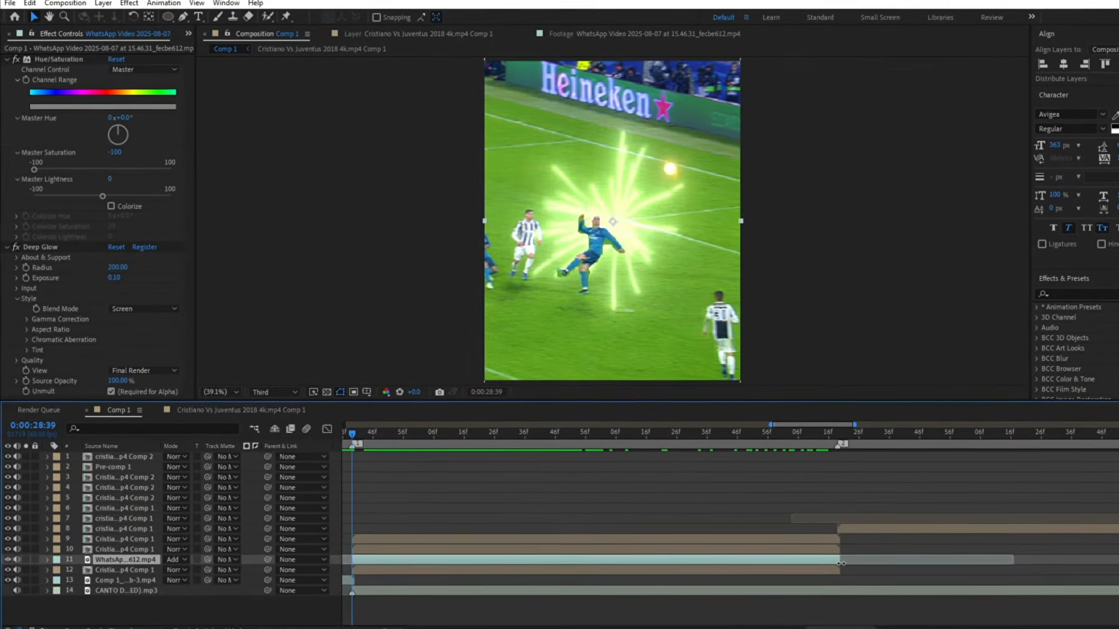
{"action": "left_click", "coordinate": [872, 570]}
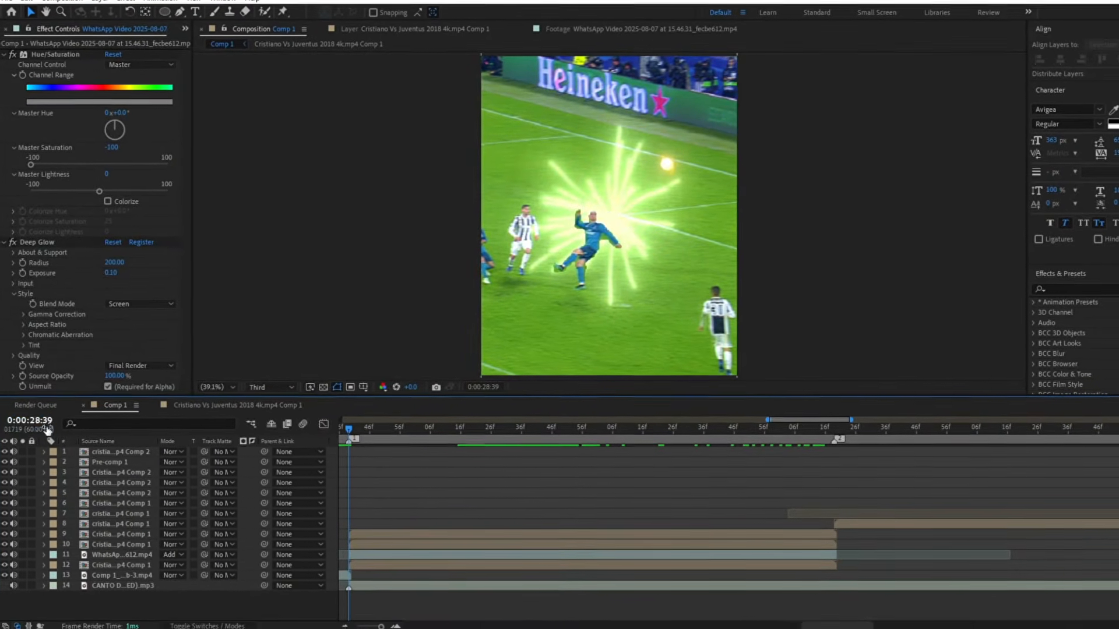
Step: Apply a Drop Shadow to the rotoscoped player layer with 30% opacity and a softness of 62
{"action": "left_click_drag", "start_coordinate": [349, 430], "coordinate": [502, 467]}
{"action": "left_click", "coordinate": [461, 554]}
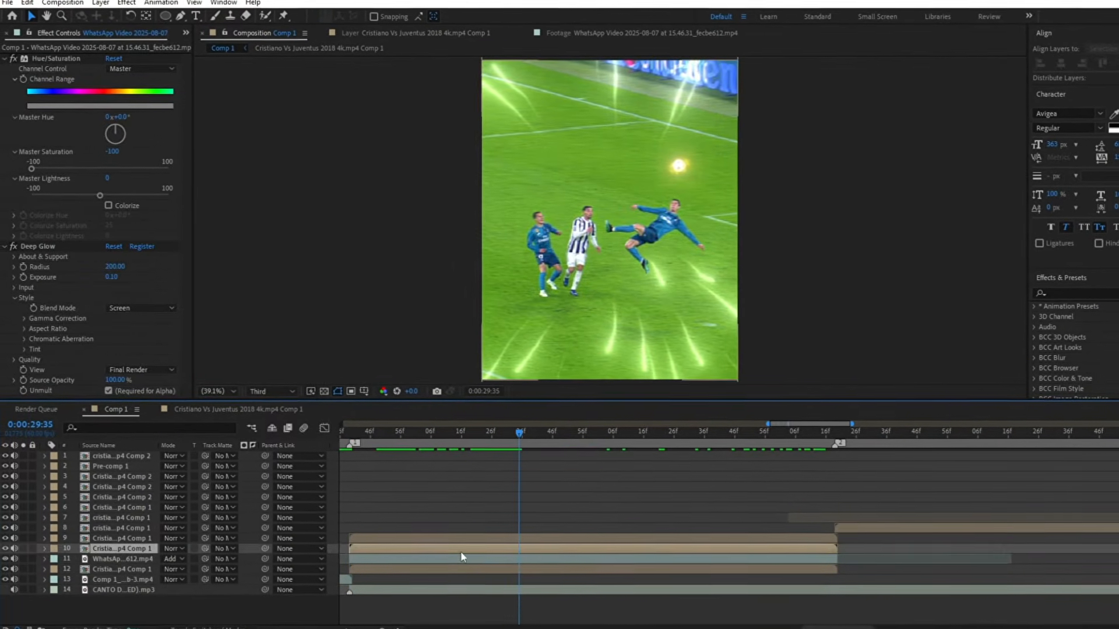
{"action": "key", "text": "ctrl+space"}
{"action": "type", "text": "d"}
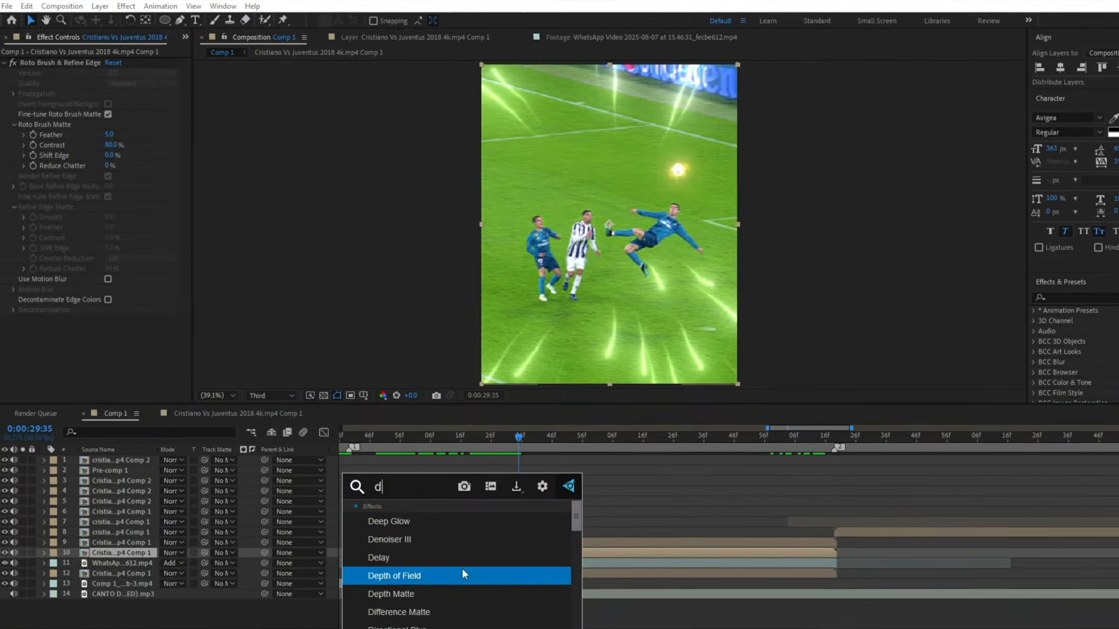
{"action": "type", "text": "rop"}
{"action": "left_click", "coordinate": [405, 513]}
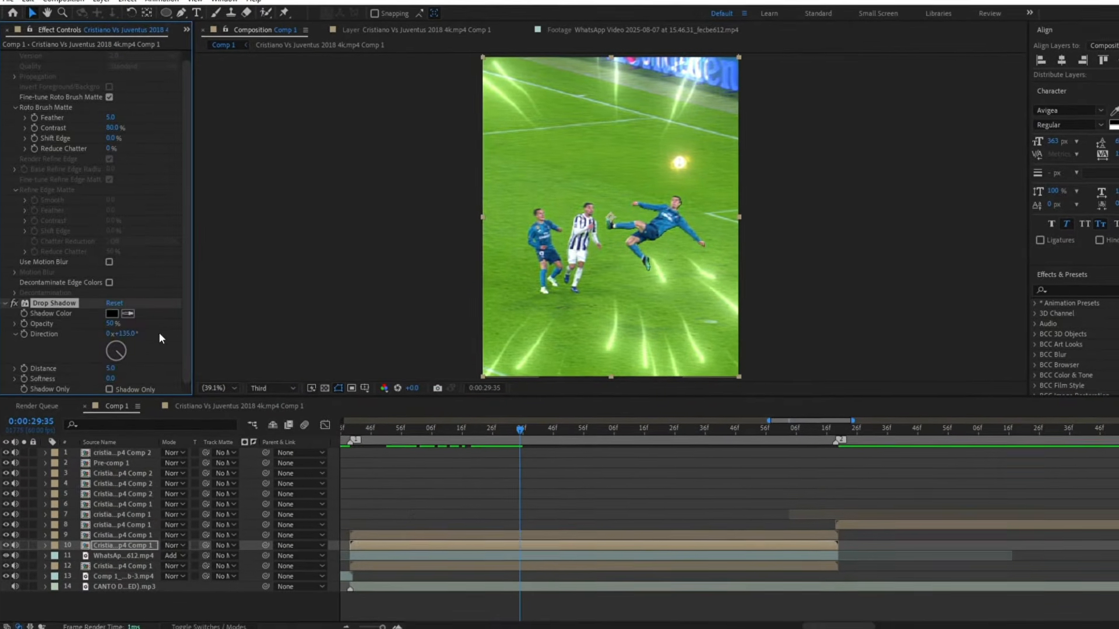
{"action": "left_click_drag", "start_coordinate": [110, 324], "coordinate": [166, 326]}
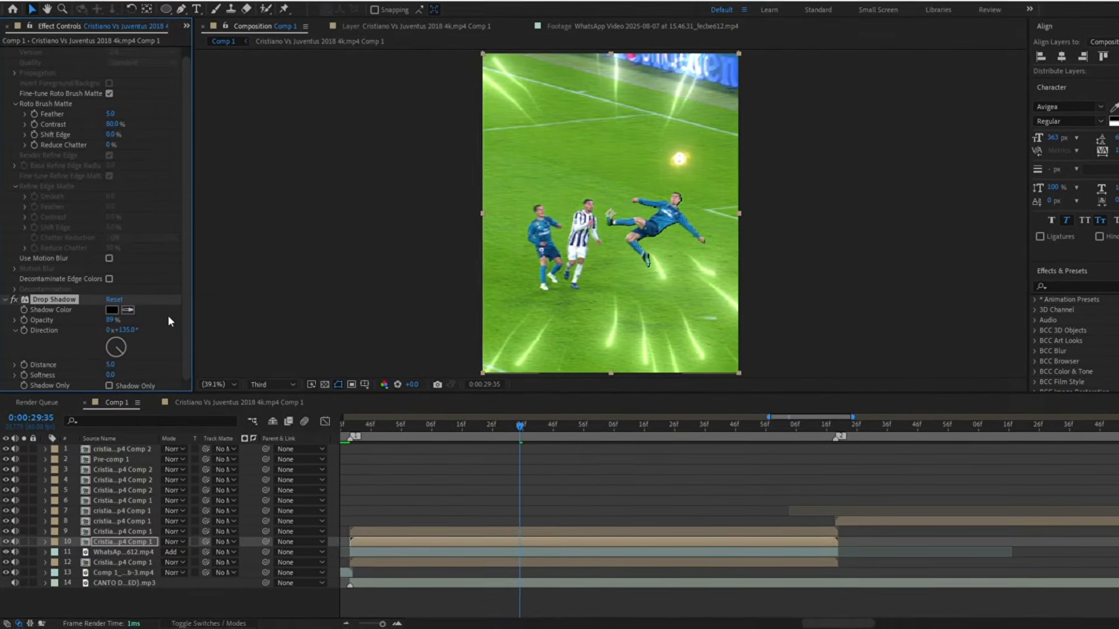
{"action": "left_click", "coordinate": [110, 320]}
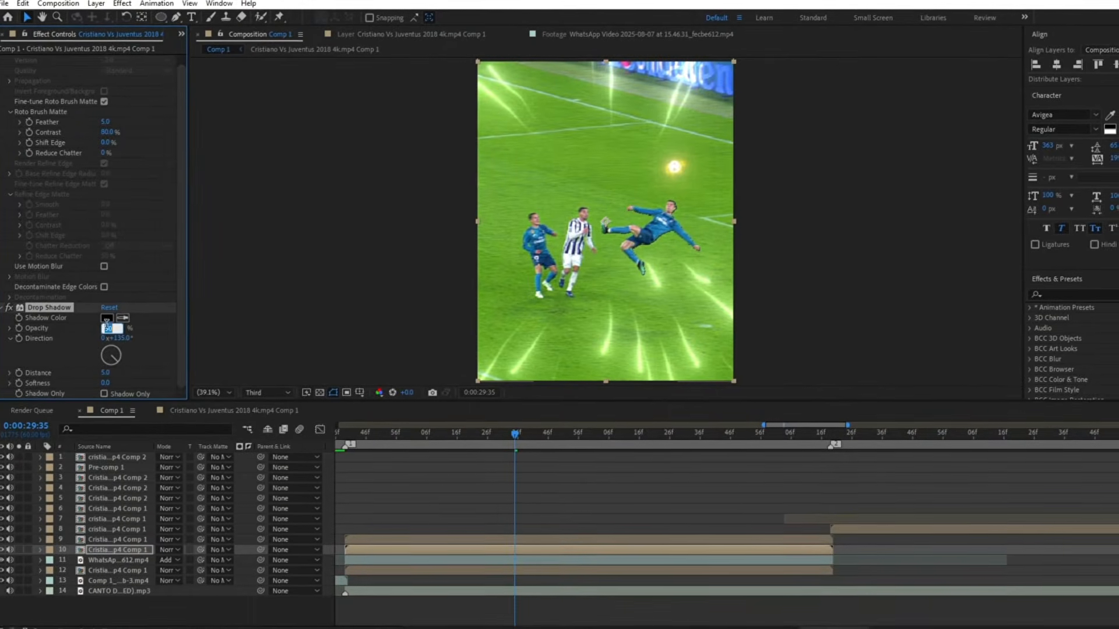
{"action": "type", "text": "30"}
{"action": "key", "text": "Return"}
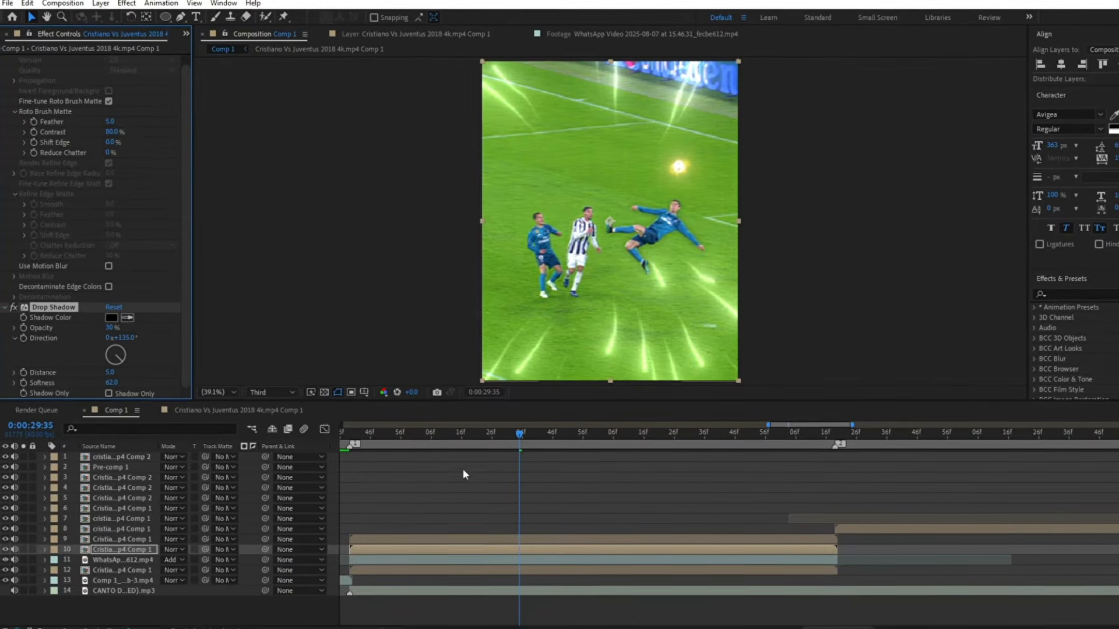
Step: Add a white text layer reading RONALDO over the upper part of the frame at the first marker
{"action": "left_click_drag", "start_coordinate": [462, 435], "coordinate": [348, 434]}
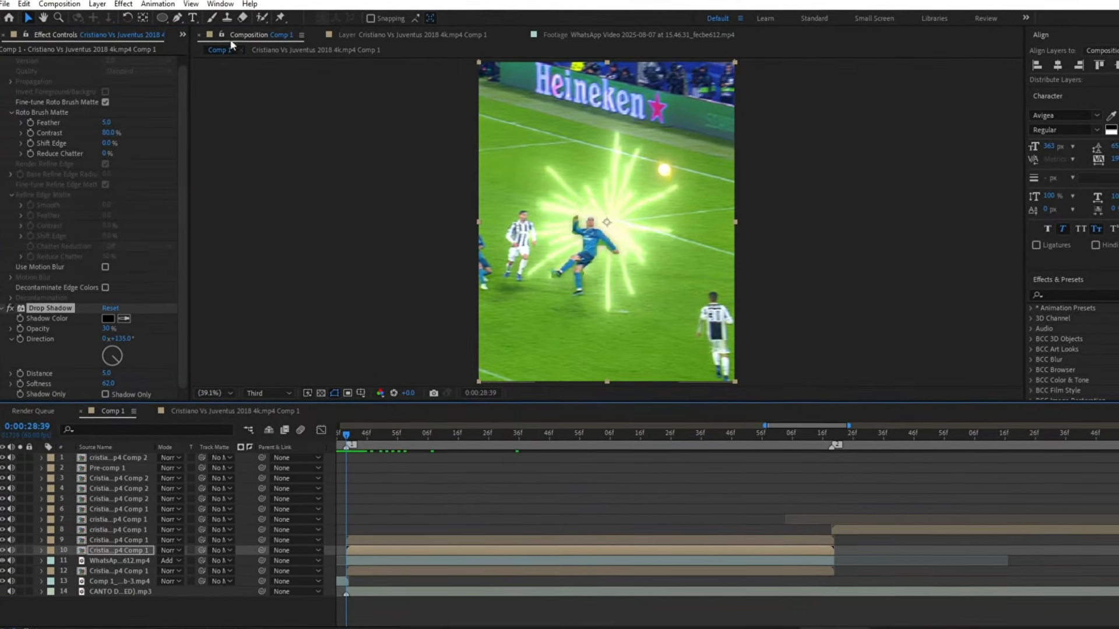
{"action": "key", "text": "ctrl+t"}
{"action": "left_click", "coordinate": [571, 139]}
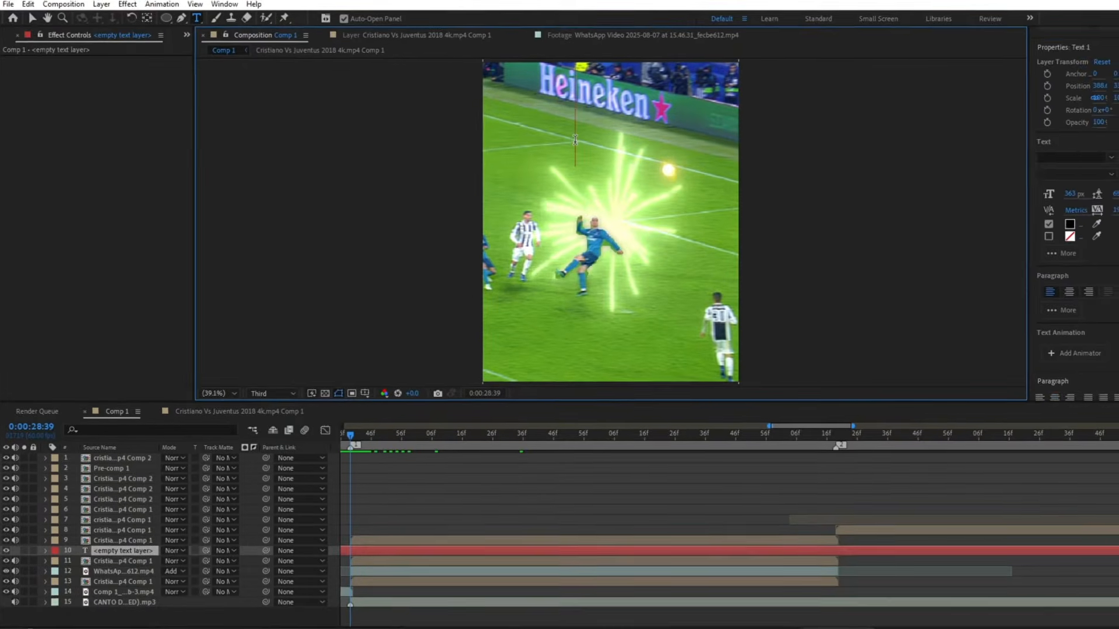
{"action": "type", "text": "RONA"}
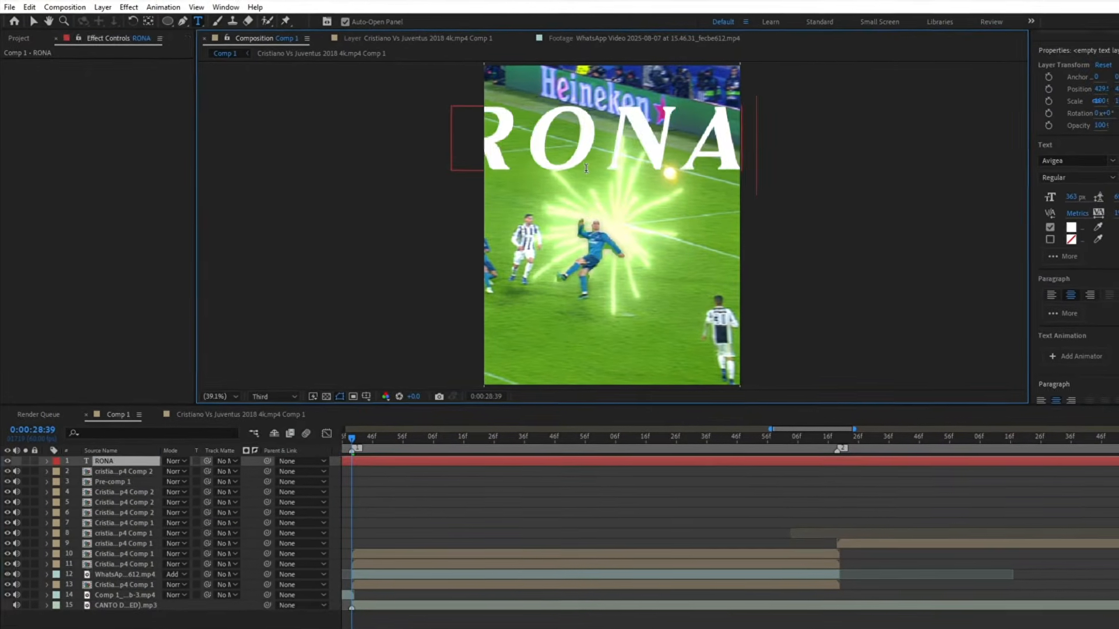
{"action": "type", "text": "LDO"}
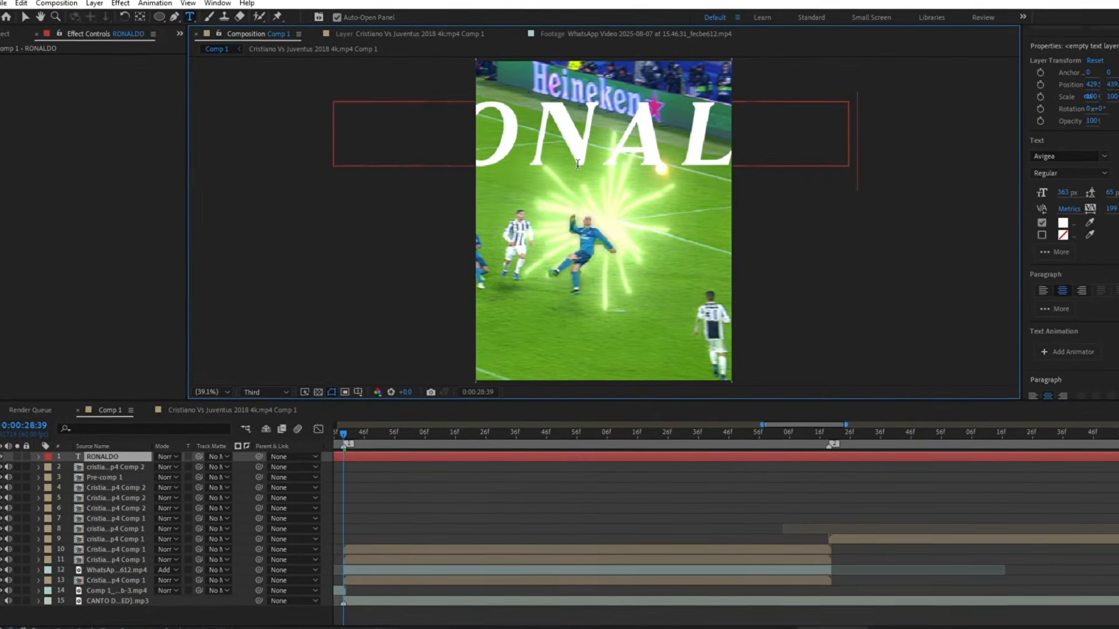
Step: Set the RONALDO text to 108 px in Avigea Italic
{"action": "left_click_drag", "start_coordinate": [873, 139], "coordinate": [218, 153]}
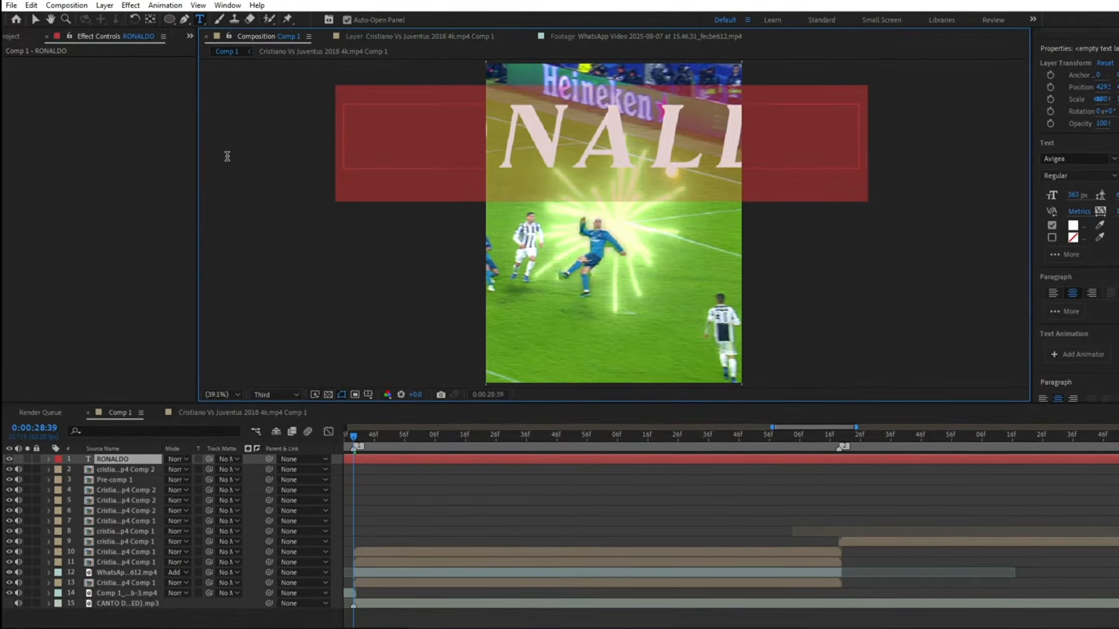
{"action": "left_click_drag", "start_coordinate": [1066, 194], "coordinate": [914, 207]}
{"action": "left_click_drag", "start_coordinate": [1117, 263], "coordinate": [1113, 45]}
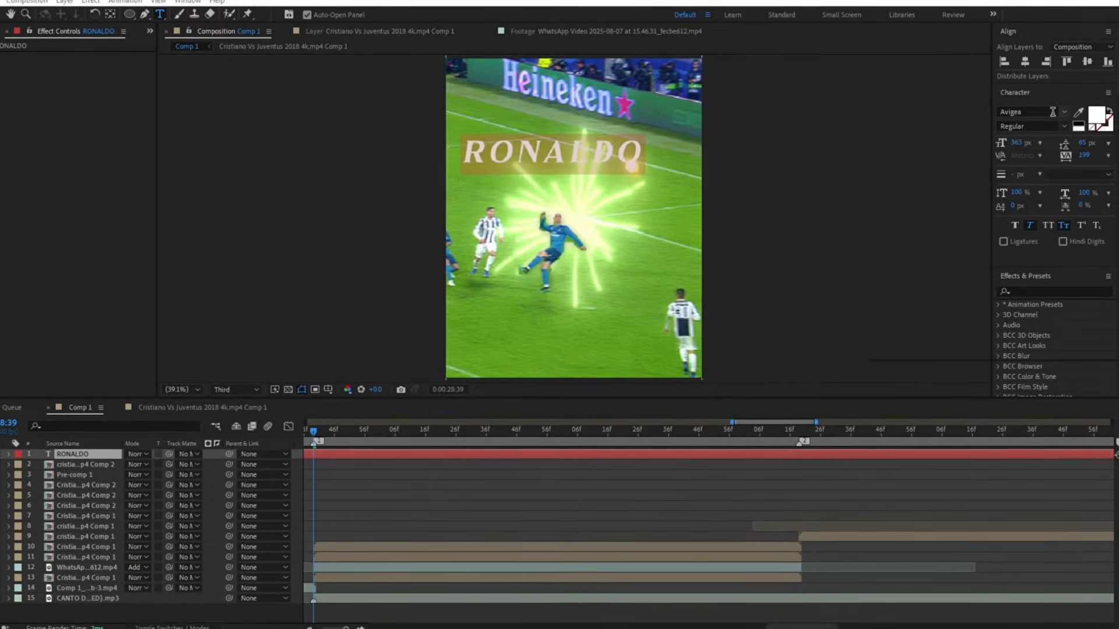
{"action": "left_click", "coordinate": [1026, 111]}
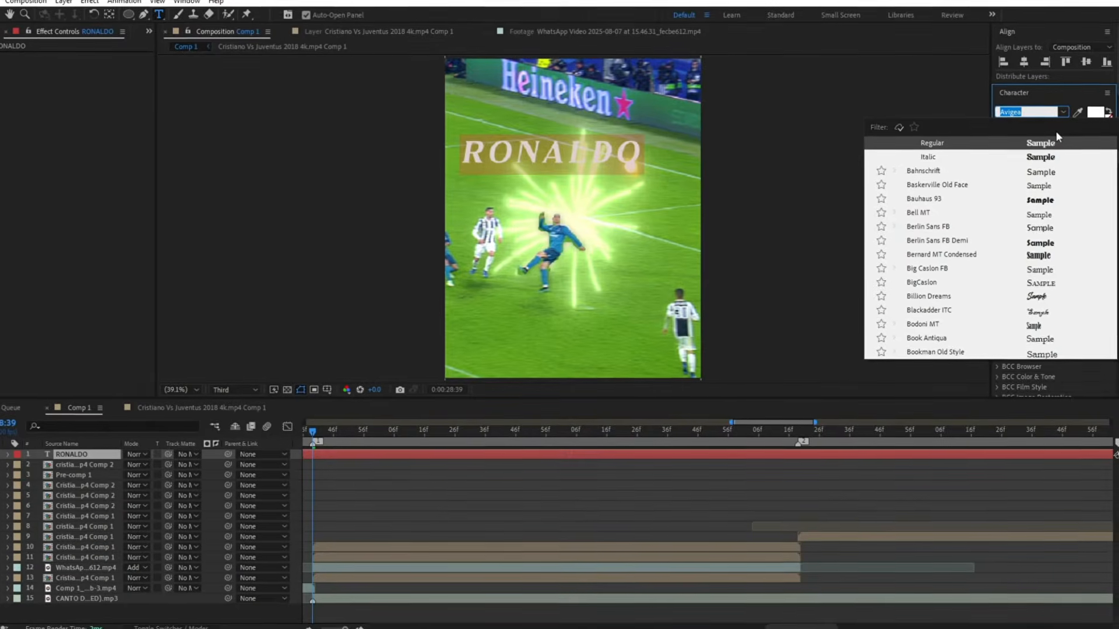
{"action": "left_click", "coordinate": [1049, 154]}
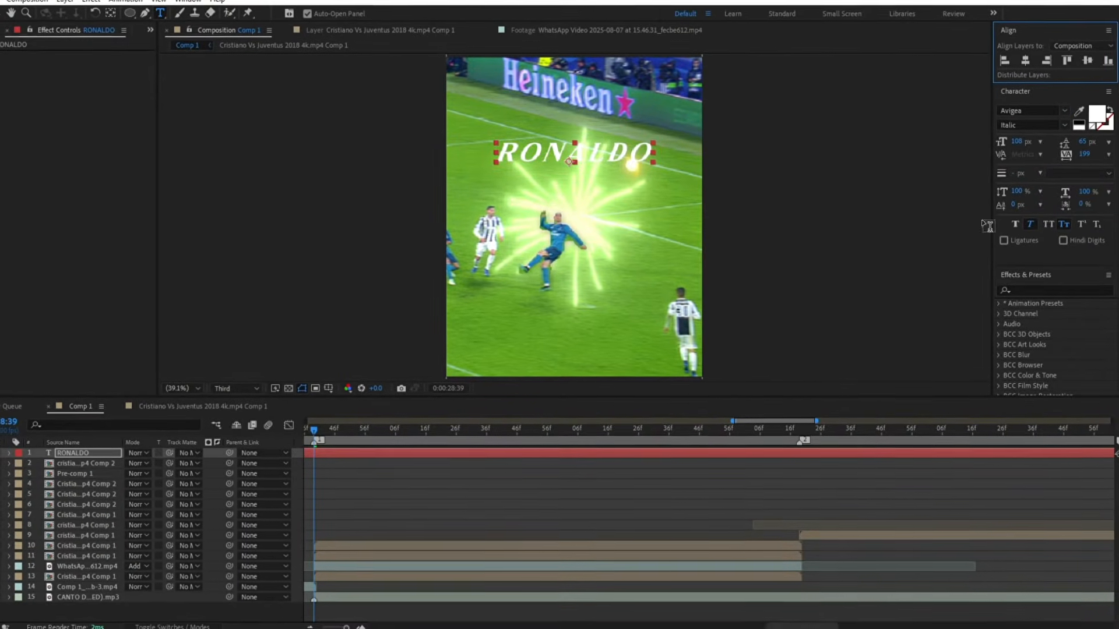
Step: Move the RONALDO text layer just above the kick clip's layers and trim it to the span between the two markers
{"action": "left_click_drag", "start_coordinate": [88, 449], "coordinate": [104, 547]}
{"action": "key", "text": "ctrl+d"}
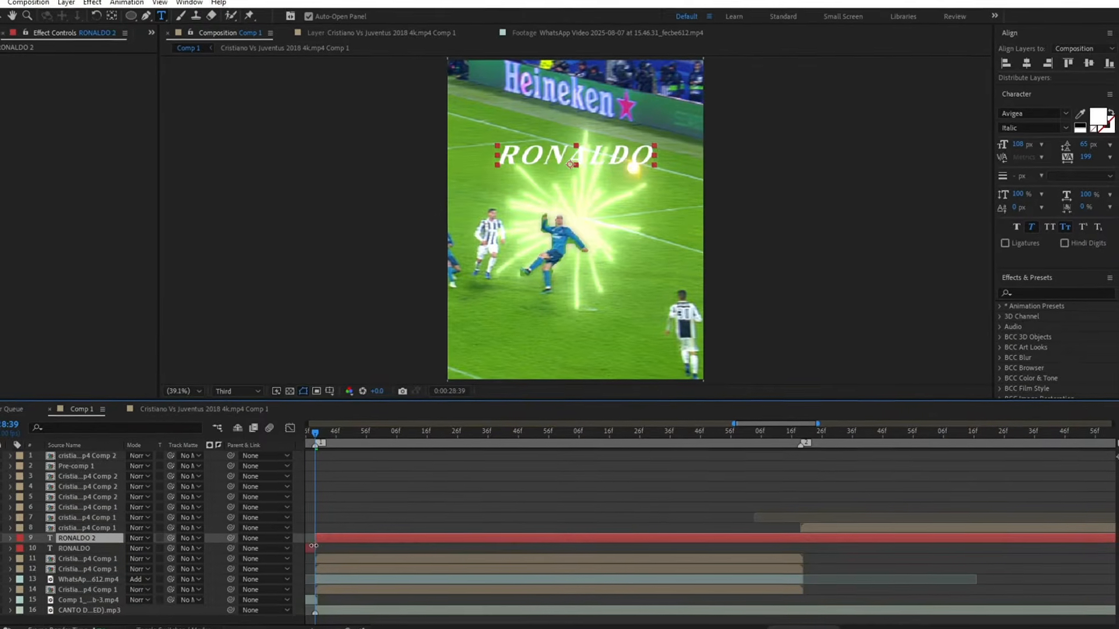
{"action": "key", "text": "Delete"}
{"action": "left_click_drag", "start_coordinate": [757, 435], "coordinate": [798, 438]}
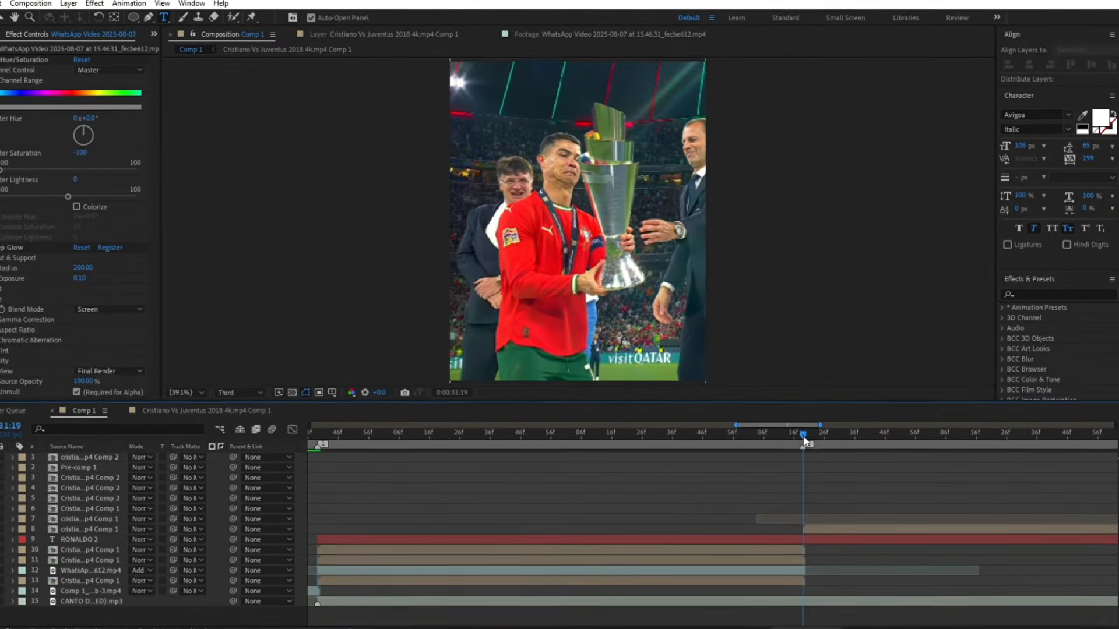
{"action": "left_click", "coordinate": [810, 537]}
{"action": "key", "text": "ctrl+shift+d"}
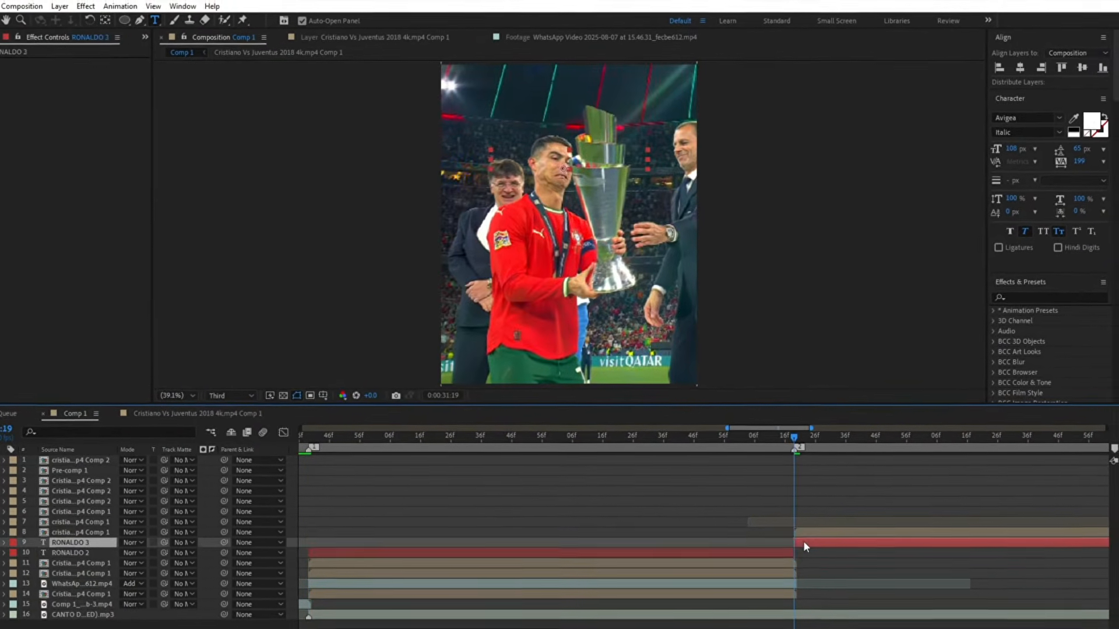
{"action": "key", "text": "Delete"}
Step: Remove the RONALDO text's fill so that only a white outline is left
{"action": "mouse_move", "coordinate": [721, 435]}
{"action": "left_mouse_down"}
{"action": "mouse_move", "coordinate": [305, 489]}
{"action": "mouse_move", "coordinate": [474, 511]}
{"action": "mouse_move", "coordinate": [444, 514]}
{"action": "left_mouse_up"}
{"action": "left_click", "coordinate": [462, 539]}
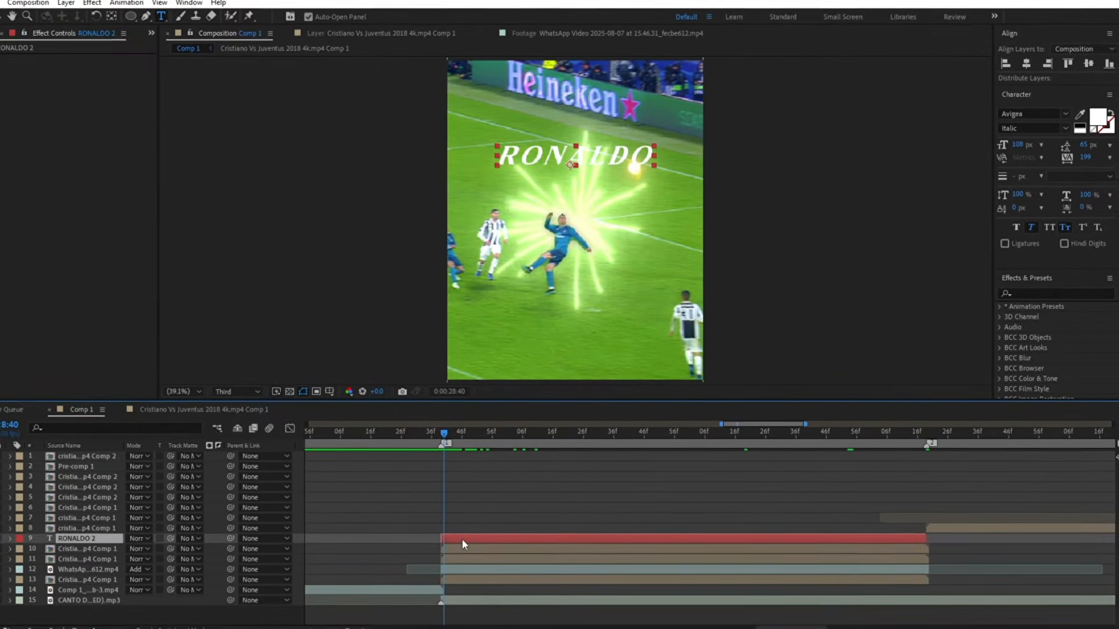
{"action": "left_click", "coordinate": [1092, 130]}
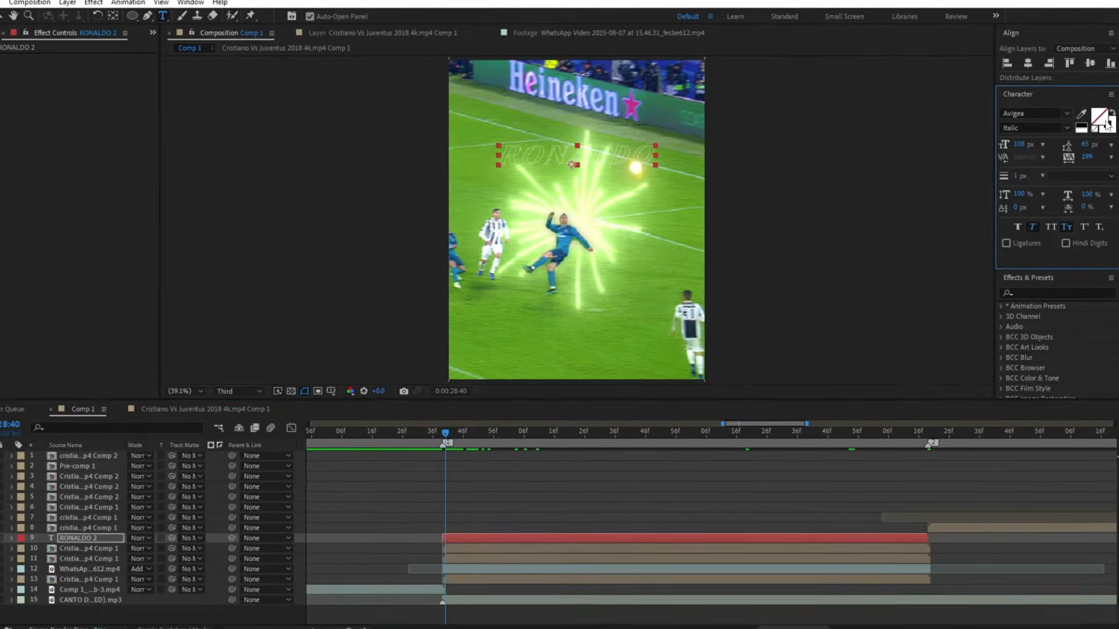
{"action": "left_click", "coordinate": [1101, 131]}
{"action": "left_click", "coordinate": [1088, 135]}
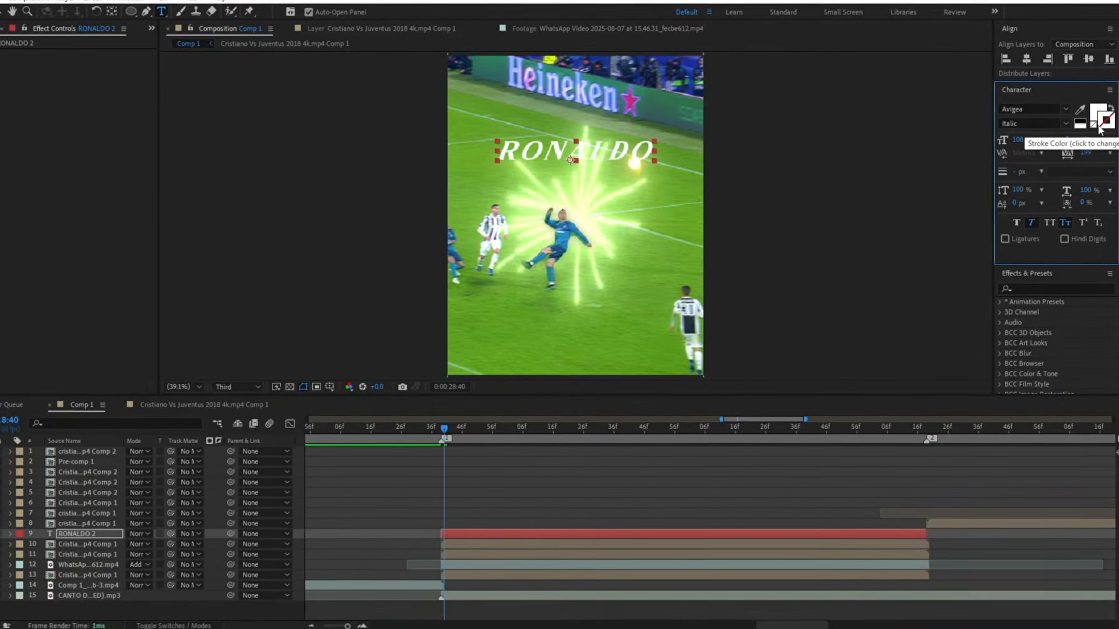
{"action": "left_click", "coordinate": [1100, 132]}
{"action": "key", "text": "Escape"}
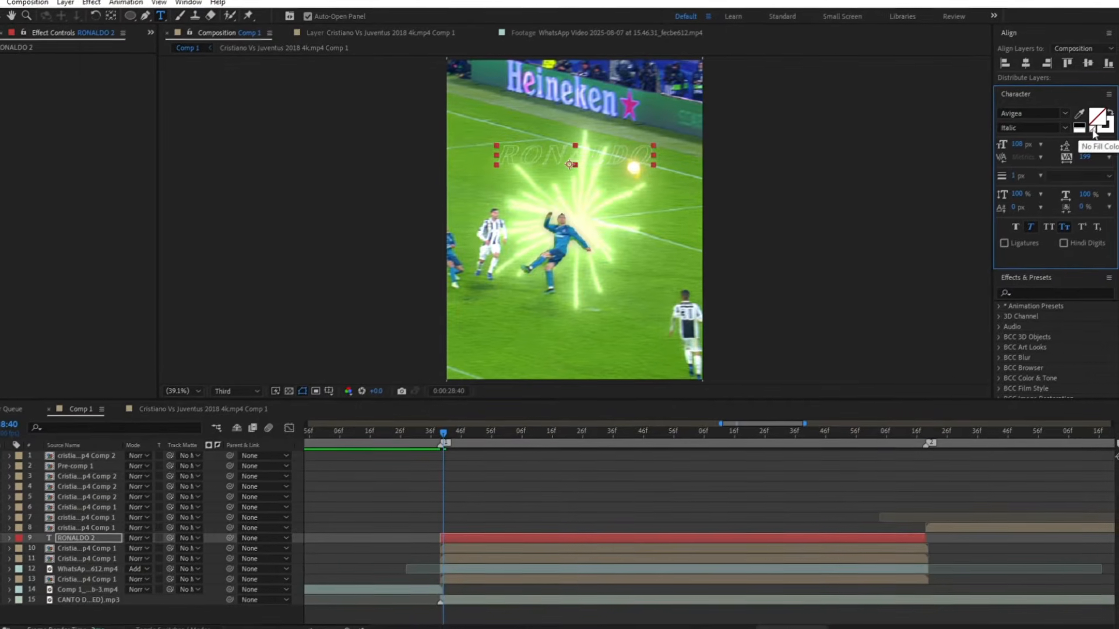
Step: Set the RONALDO outline to yellow FFD800 with a stroke width of 3 px
{"action": "left_click", "coordinate": [1109, 129]}
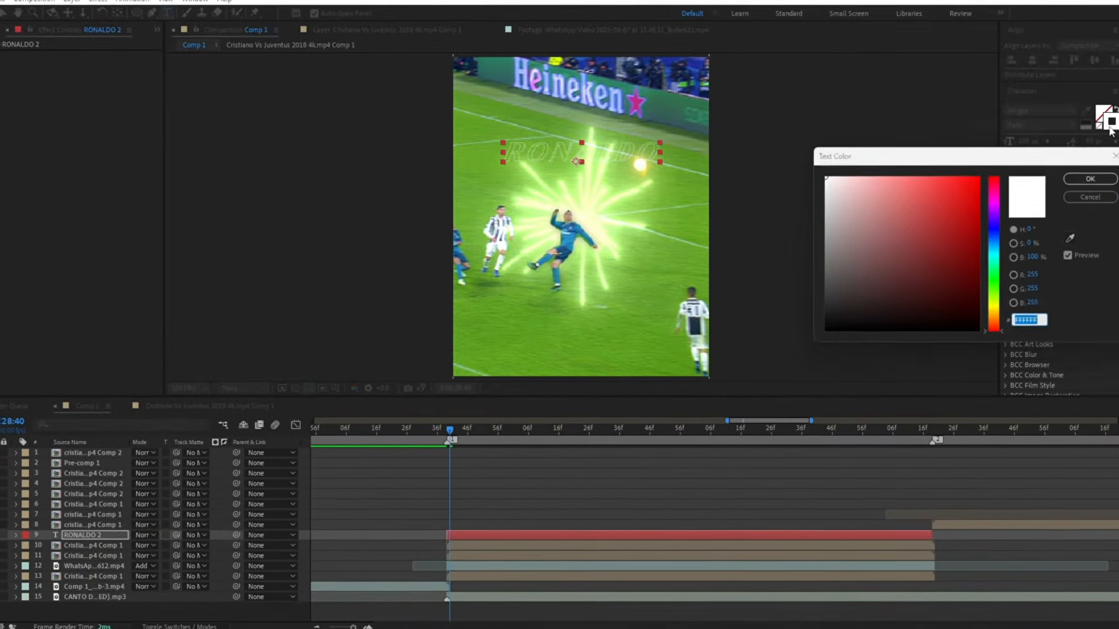
{"action": "left_click_drag", "start_coordinate": [984, 296], "coordinate": [998, 318]}
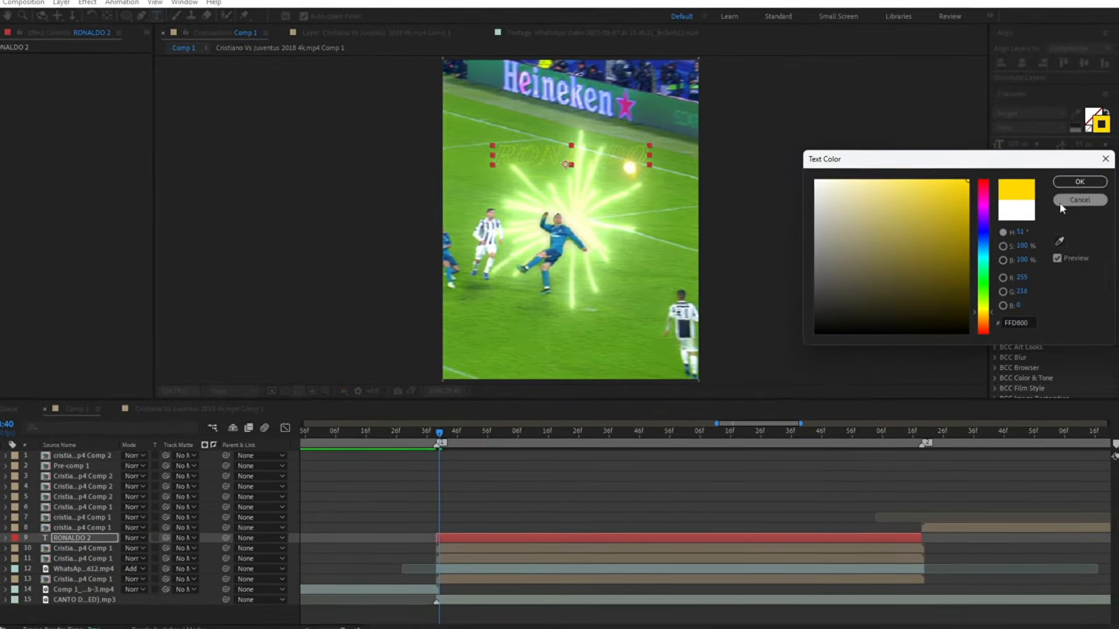
{"action": "left_click", "coordinate": [1082, 186]}
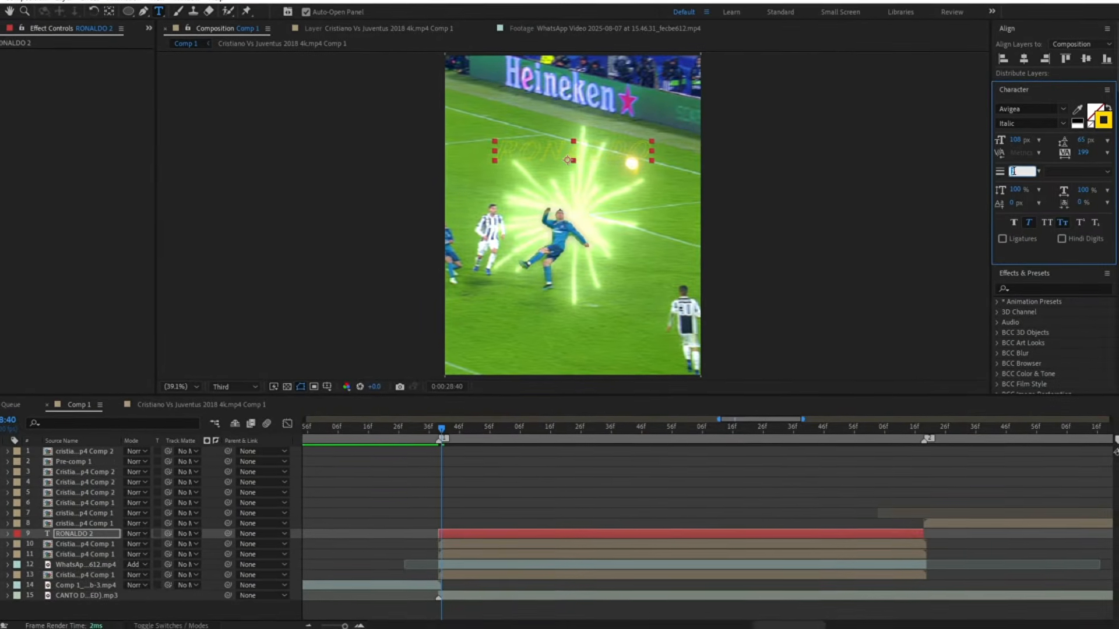
{"action": "type", "text": "3"}
{"action": "key", "text": "Return"}
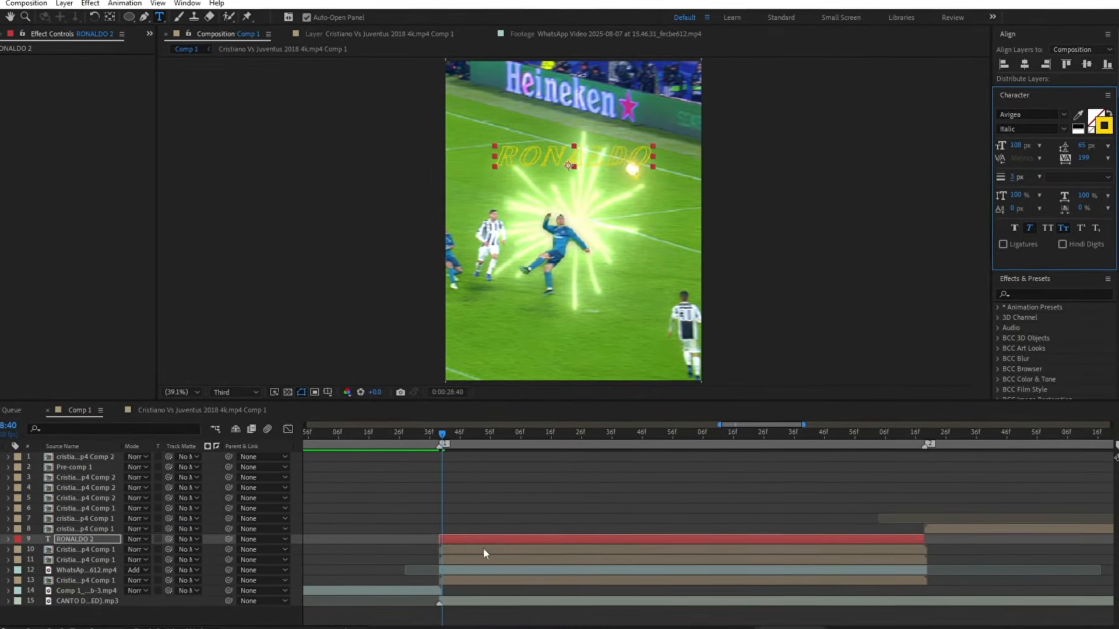
Step: Apply Deep Glow to the RONALDO text with an exposure of 0.20 and a radius of 300
{"action": "key", "text": "ctrl+space"}
{"action": "type", "text": "de"}
{"action": "left_click", "coordinate": [443, 509]}
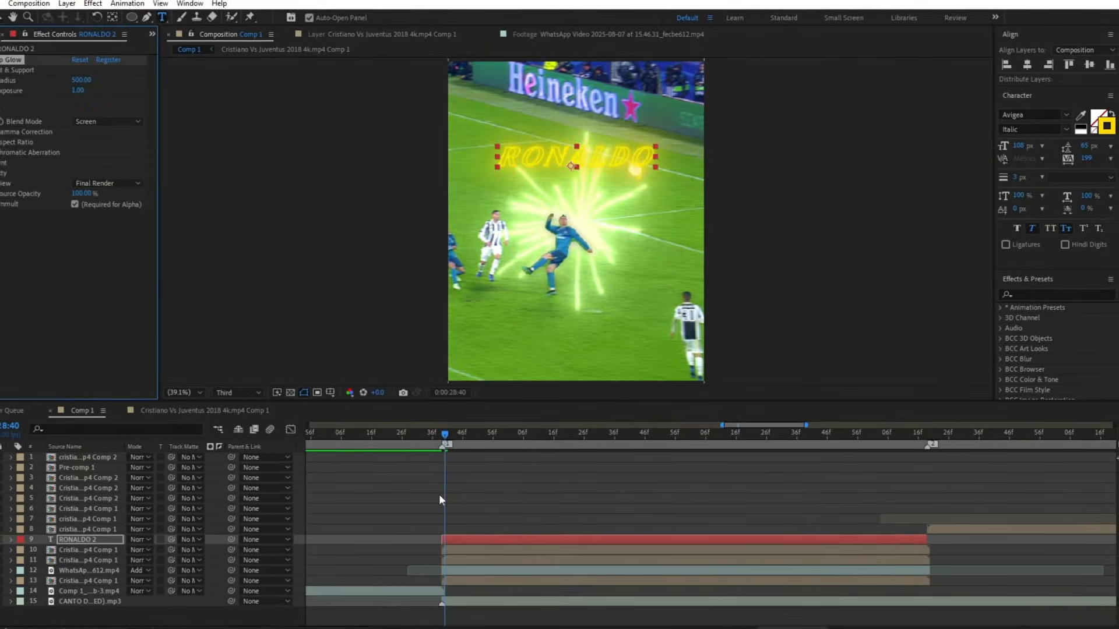
{"action": "left_click", "coordinate": [78, 91]}
{"action": "type", "text": "0"}
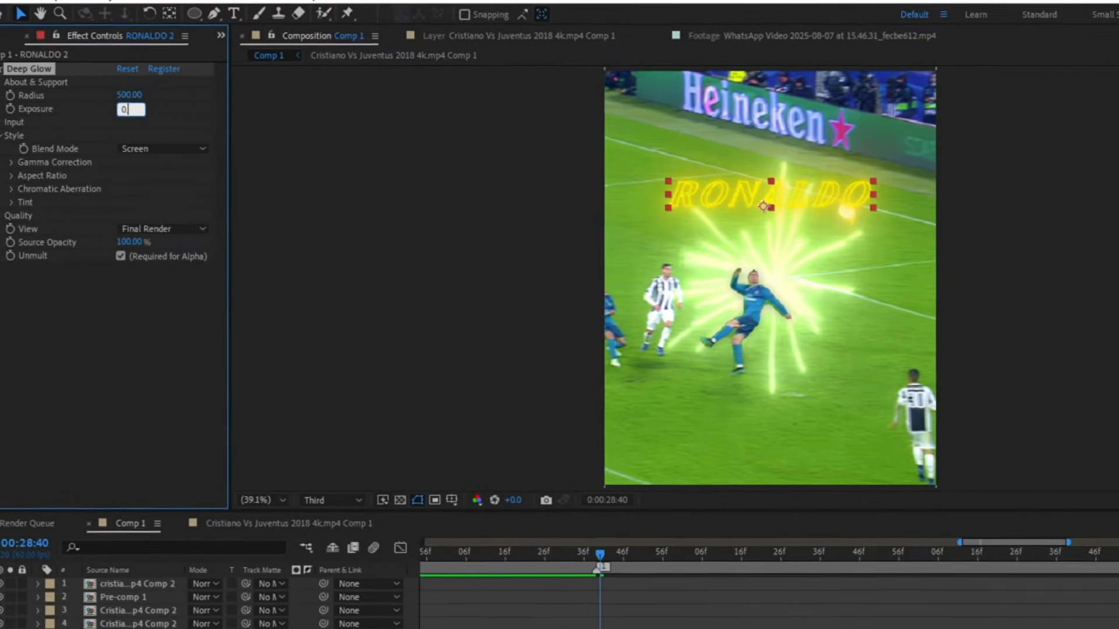
{"action": "type", "text": ".2"}
{"action": "left_click", "coordinate": [129, 94]}
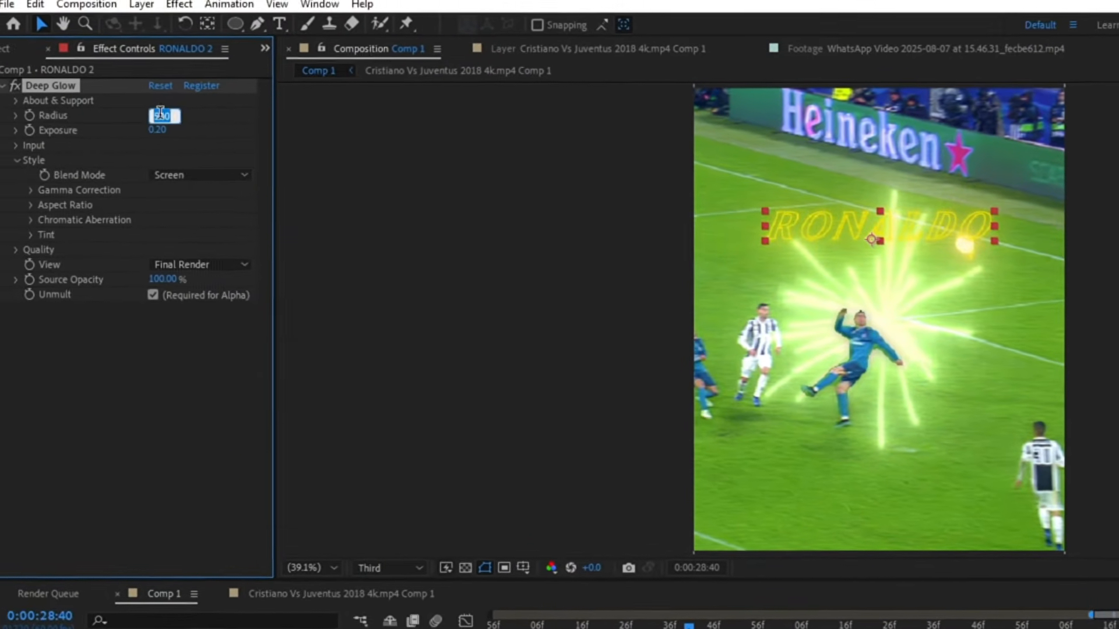
{"action": "type", "text": "300"}
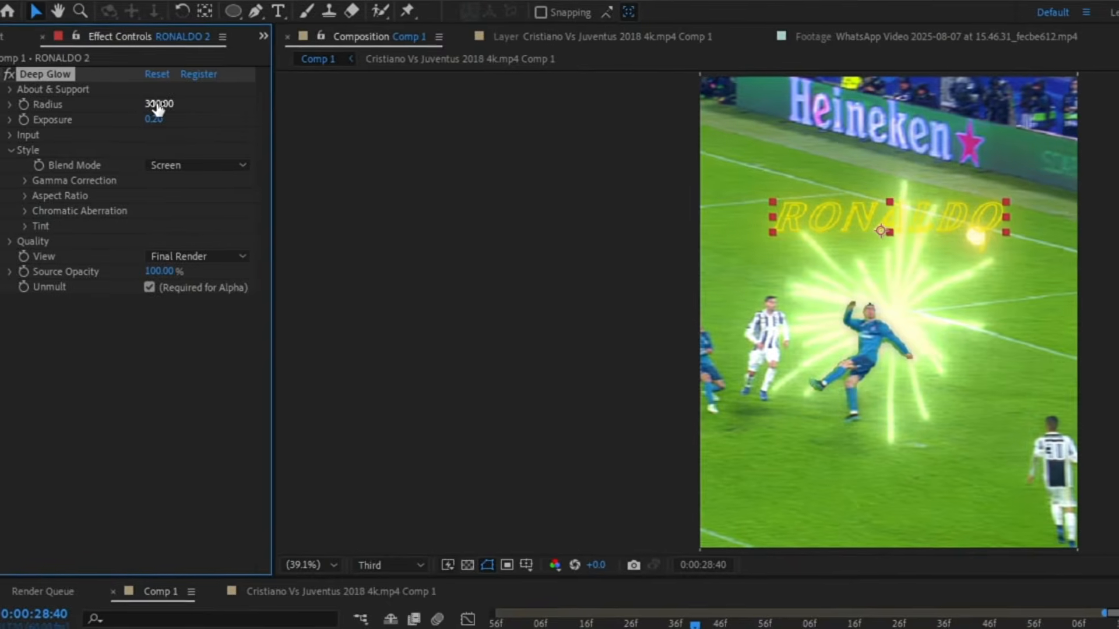
{"action": "key", "text": "Return"}
Step: Add a Drop Shadow to the RONALDO text with 80% opacity and a softness of 70
{"action": "key", "text": "ctrl+space"}
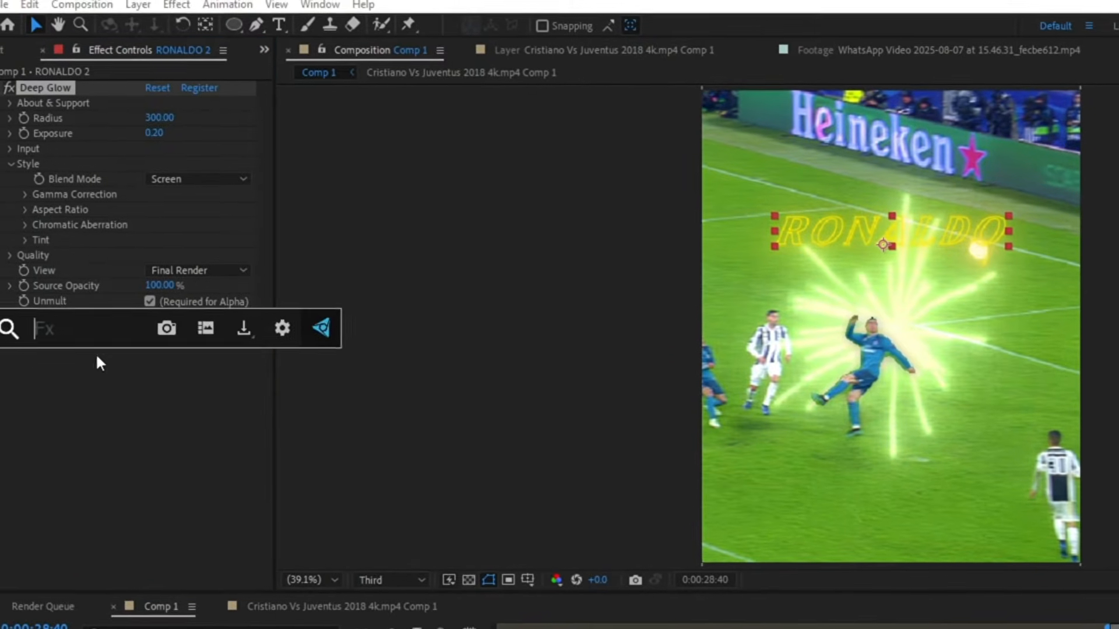
{"action": "type", "text": "dr"}
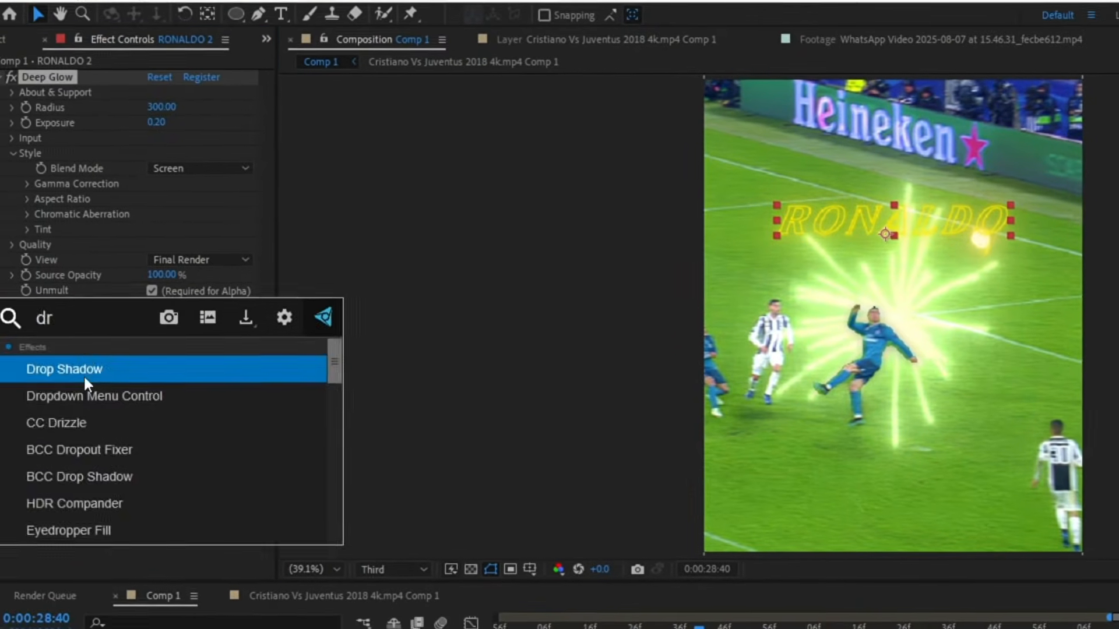
{"action": "left_click", "coordinate": [85, 377]}
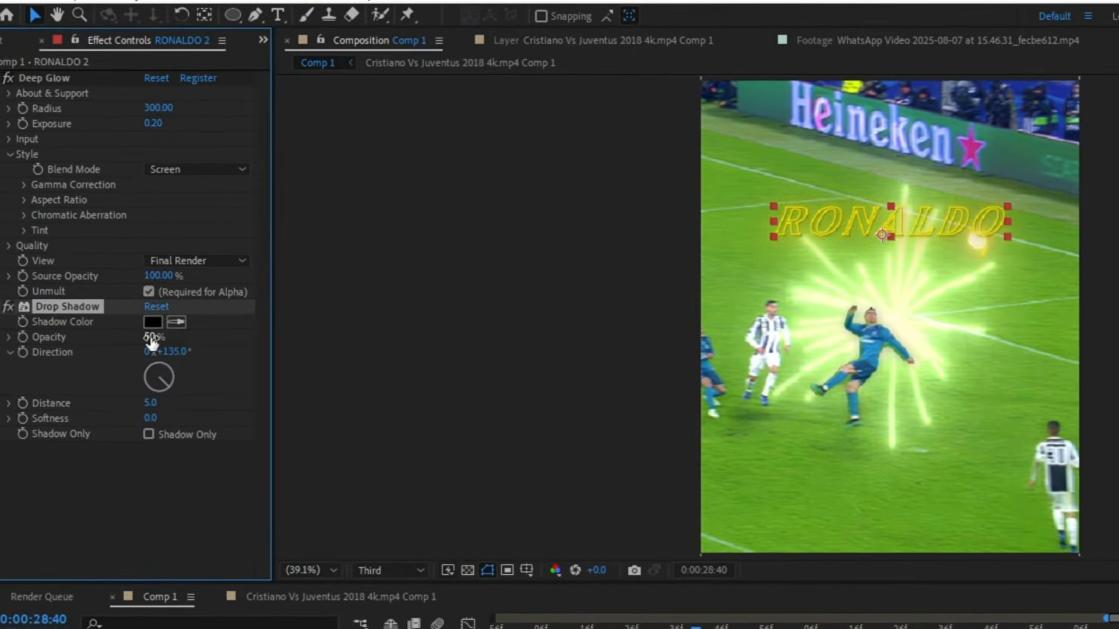
{"action": "left_click", "coordinate": [154, 336]}
{"action": "type", "text": "80"}
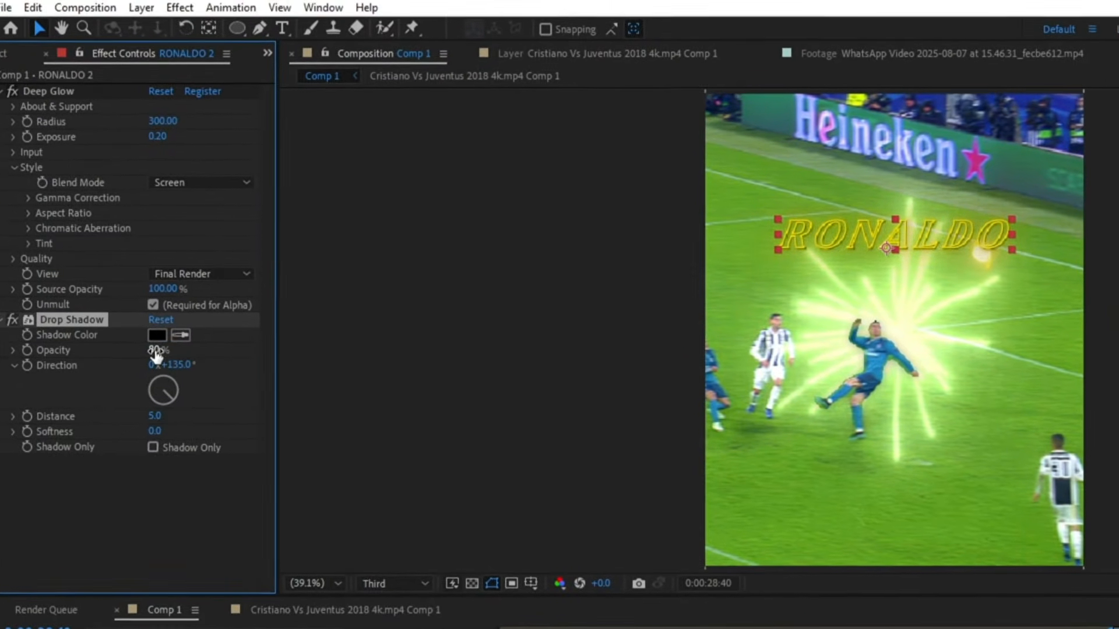
{"action": "left_click", "coordinate": [164, 423]}
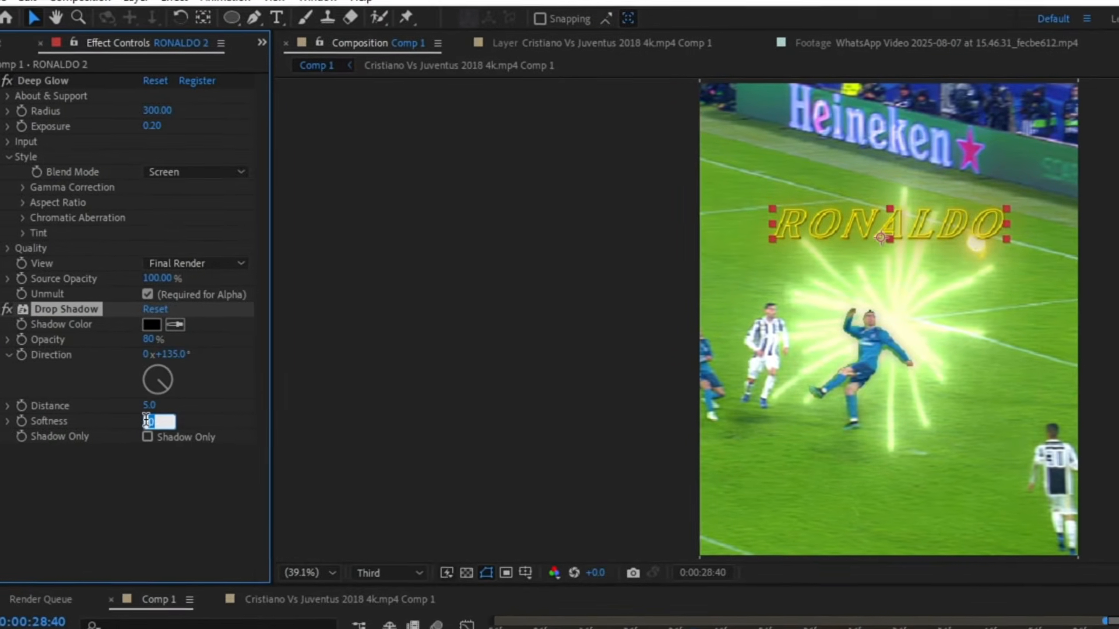
{"action": "type", "text": "10"}
{"action": "key", "text": "Return"}
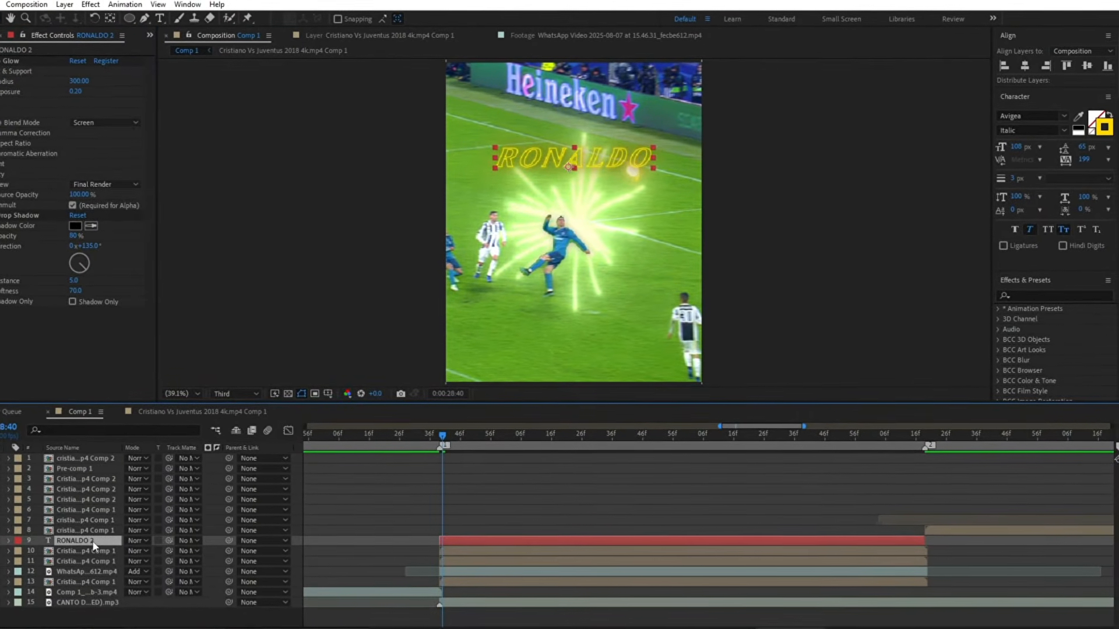
Step: Move the RONALDO text up to just below the Heineken advertising board
{"action": "key", "text": "shift+Up"}
{"action": "key", "text": "shift+Up"}
{"action": "key", "text": "shift+Up"}
{"action": "key", "text": "shift+Up"}
{"action": "key", "text": "shift+Up"}
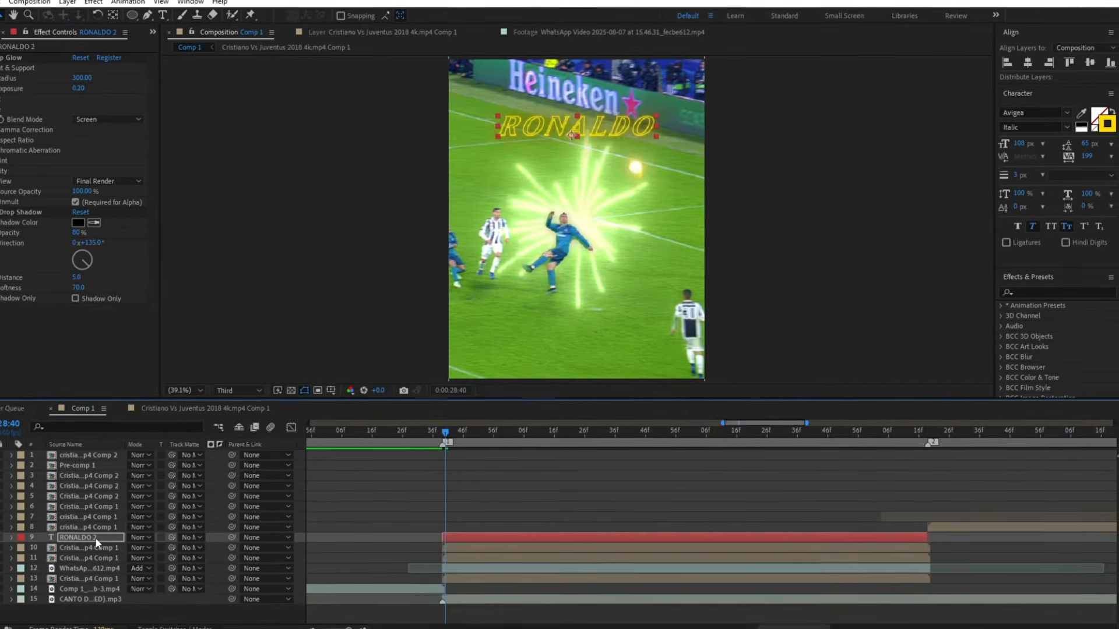
Step: Add a Bevel and Emboss layer style to the RONALDO text and apply the Scale In From Point preset at its start
{"action": "left_click", "coordinate": [1022, 291]}
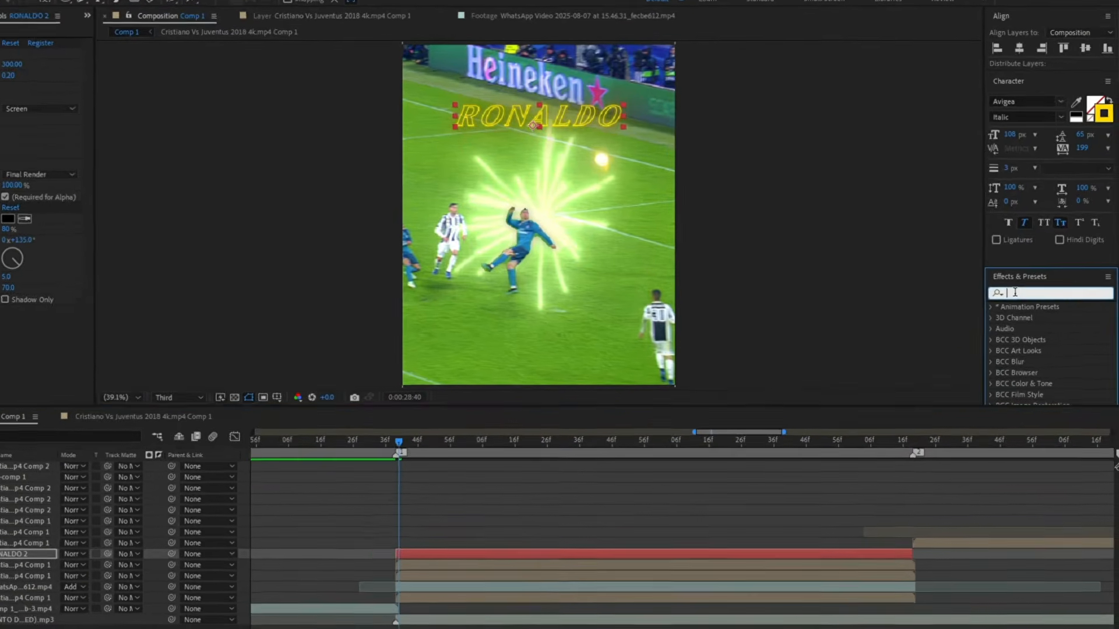
{"action": "type", "text": "sca"}
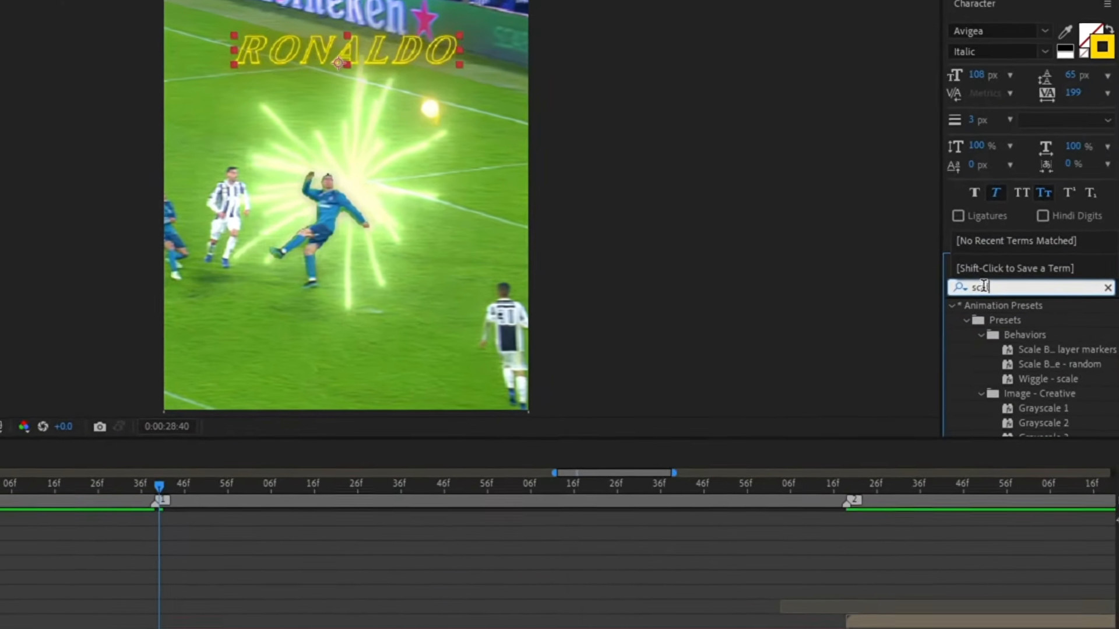
{"action": "type", "text": "l"}
{"action": "scroll", "coordinate": [1037, 303], "scroll_direction": "down", "scroll_amount": 5}
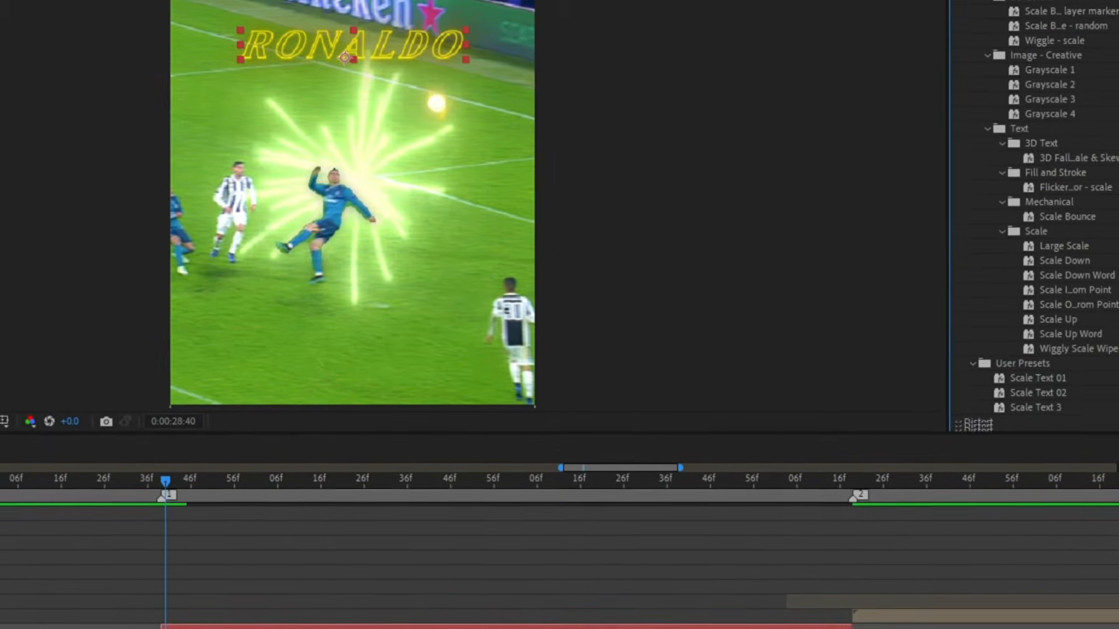
{"action": "right_click", "coordinate": [175, 624]}
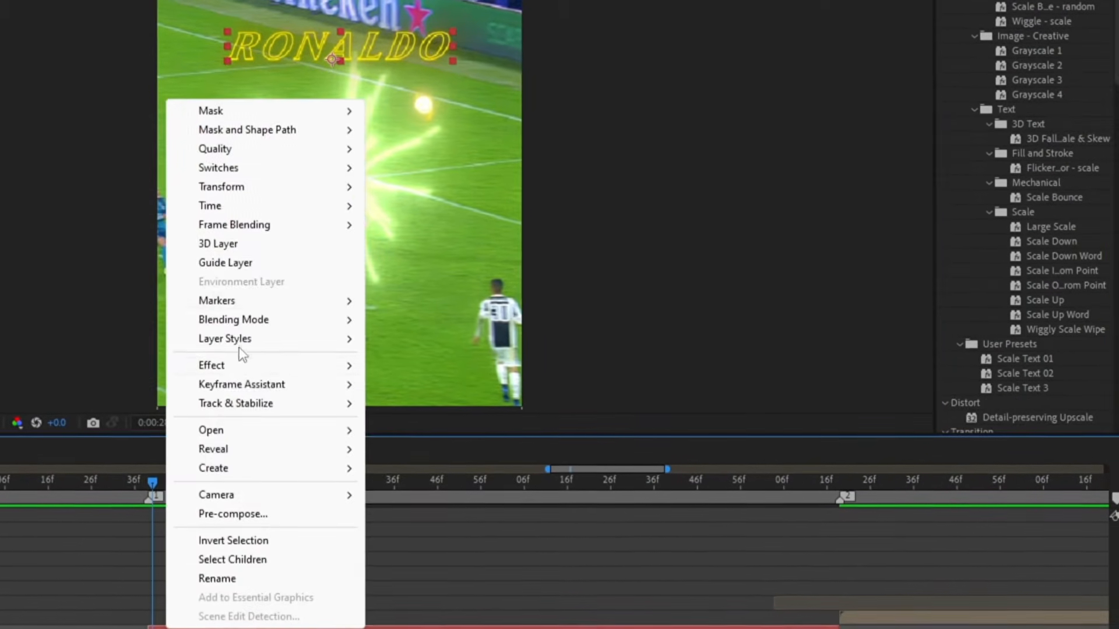
{"action": "mouse_move", "coordinate": [231, 344]}
{"action": "left_click", "coordinate": [460, 477]}
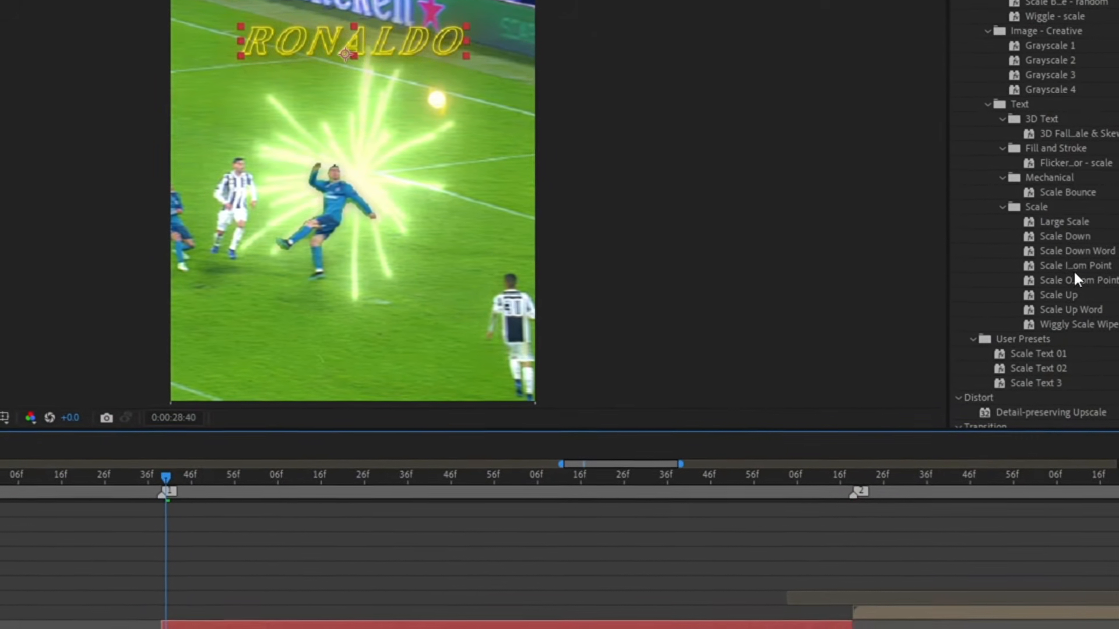
{"action": "left_click_drag", "start_coordinate": [1069, 265], "coordinate": [179, 625]}
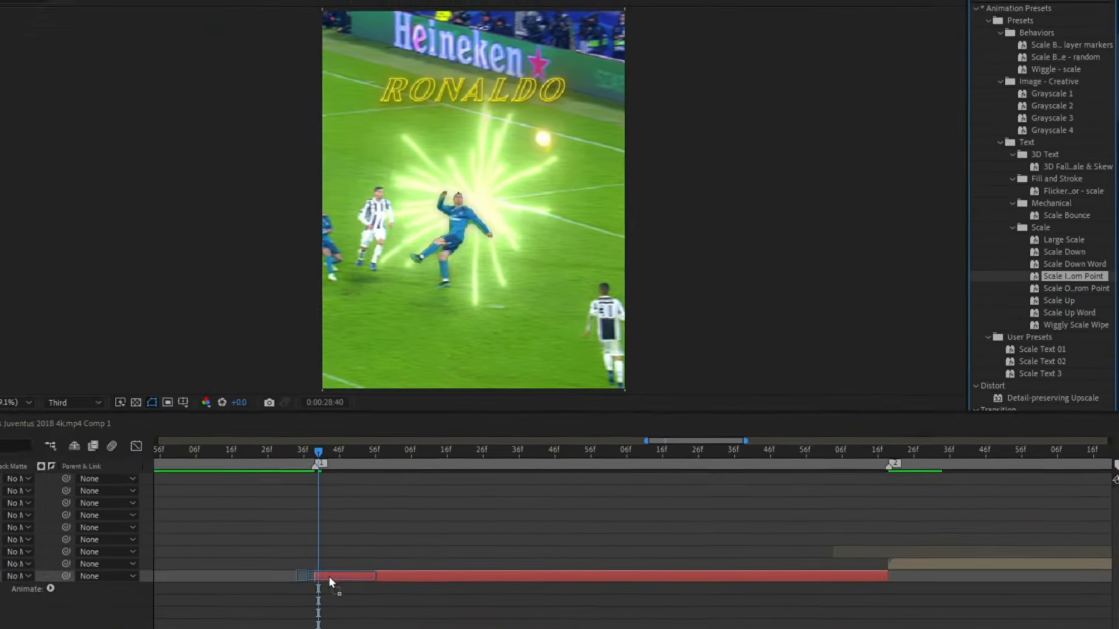
{"action": "left_click_drag", "start_coordinate": [328, 575], "coordinate": [331, 576]}
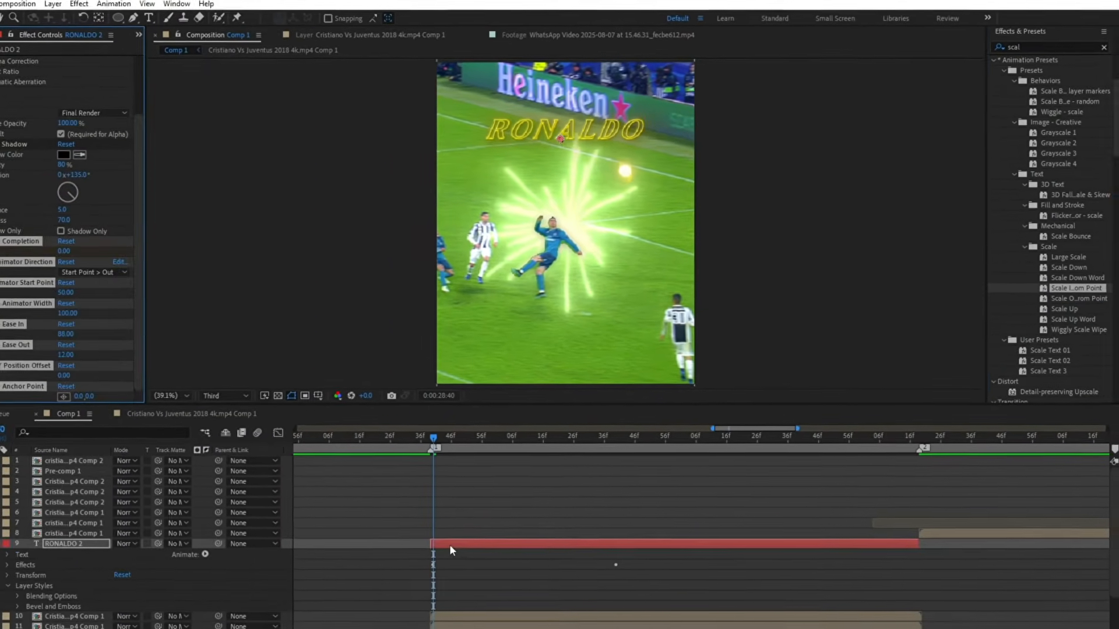
Step: Move the end keyframe of the RONALDO text's Scale In completion earlier and apply Easy Ease to both keyframes
{"action": "key", "text": "u"}
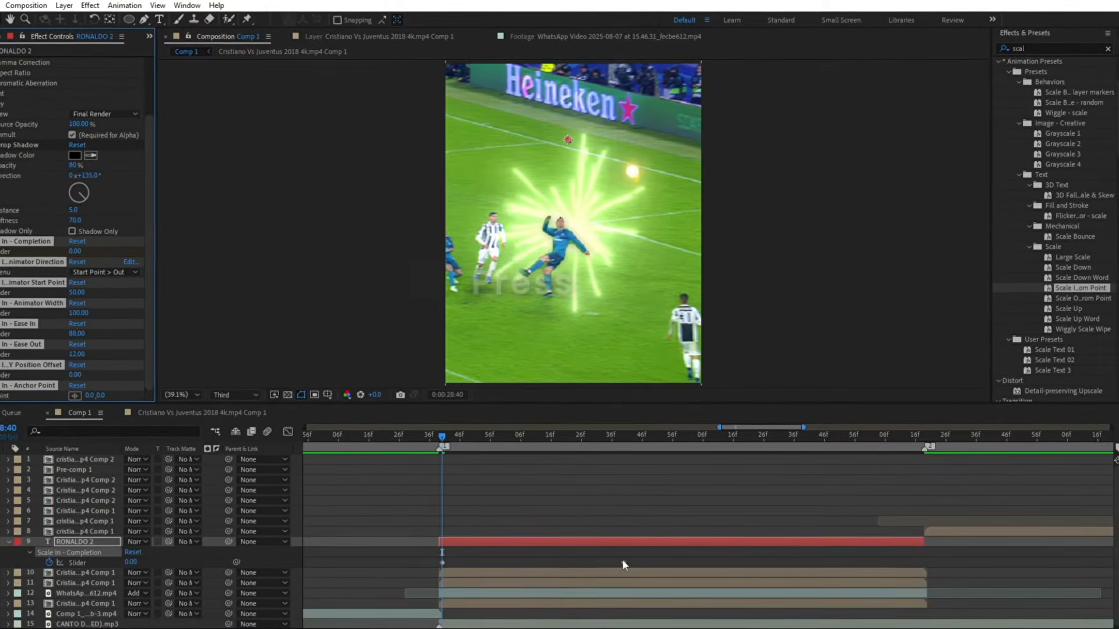
{"action": "left_click_drag", "start_coordinate": [628, 559], "coordinate": [547, 563]}
{"action": "left_click_drag", "start_coordinate": [422, 571], "coordinate": [444, 559]}
{"action": "key", "text": "F9"}
{"action": "left_click", "coordinate": [445, 555]}
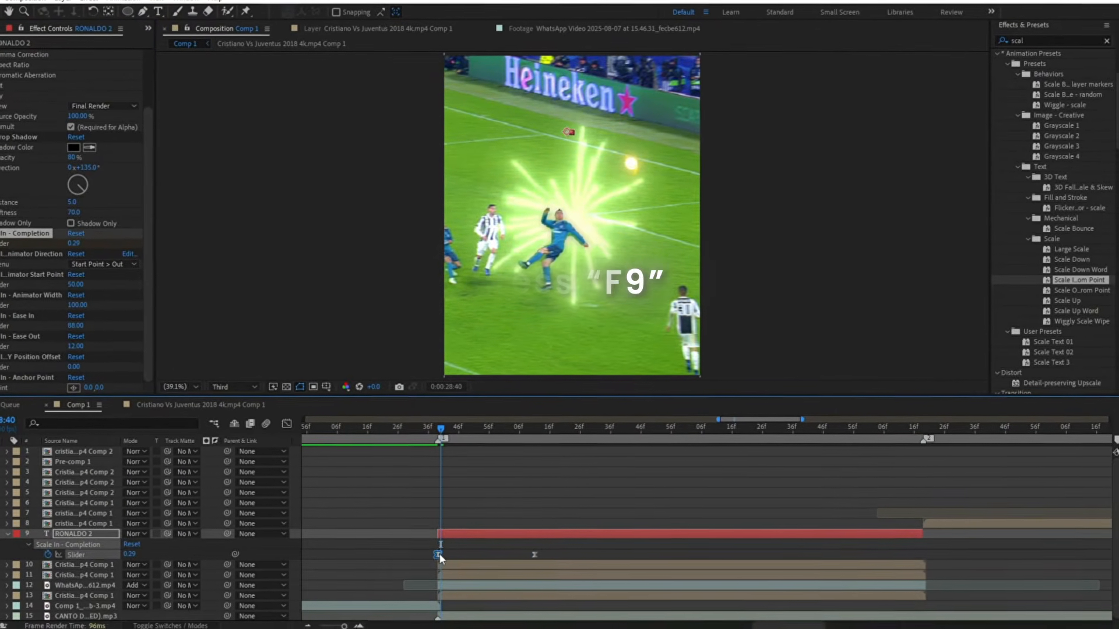
Step: Preview the RONALDO text's scale-in and move its end completion keyframe about 10 frames later
{"action": "left_click_drag", "start_coordinate": [461, 434], "coordinate": [475, 439]}
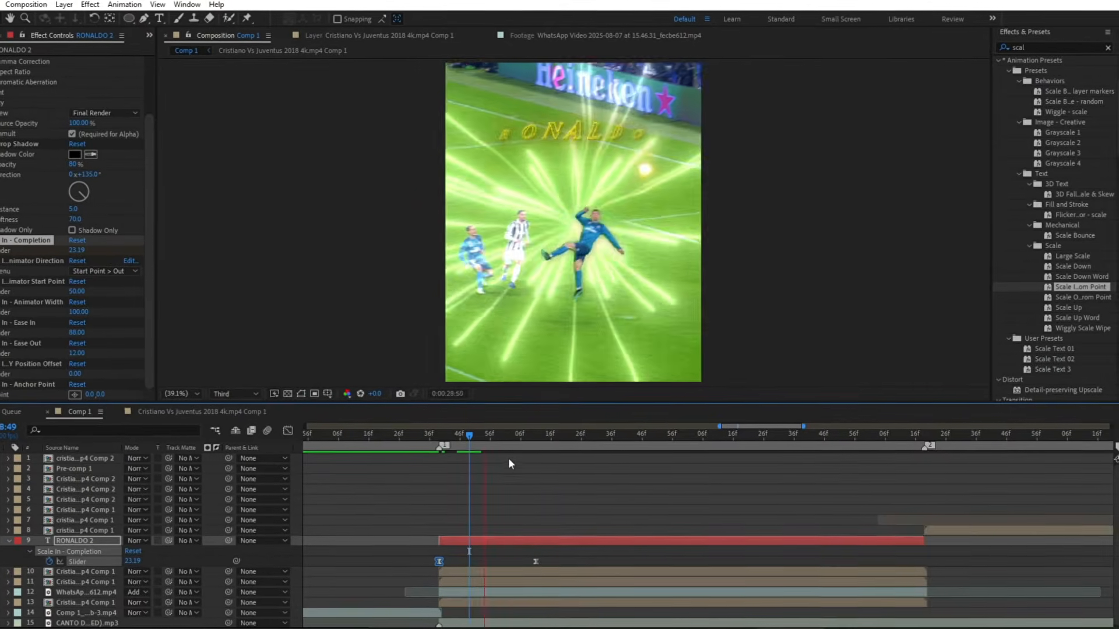
{"action": "left_click_drag", "start_coordinate": [589, 434], "coordinate": [571, 435]}
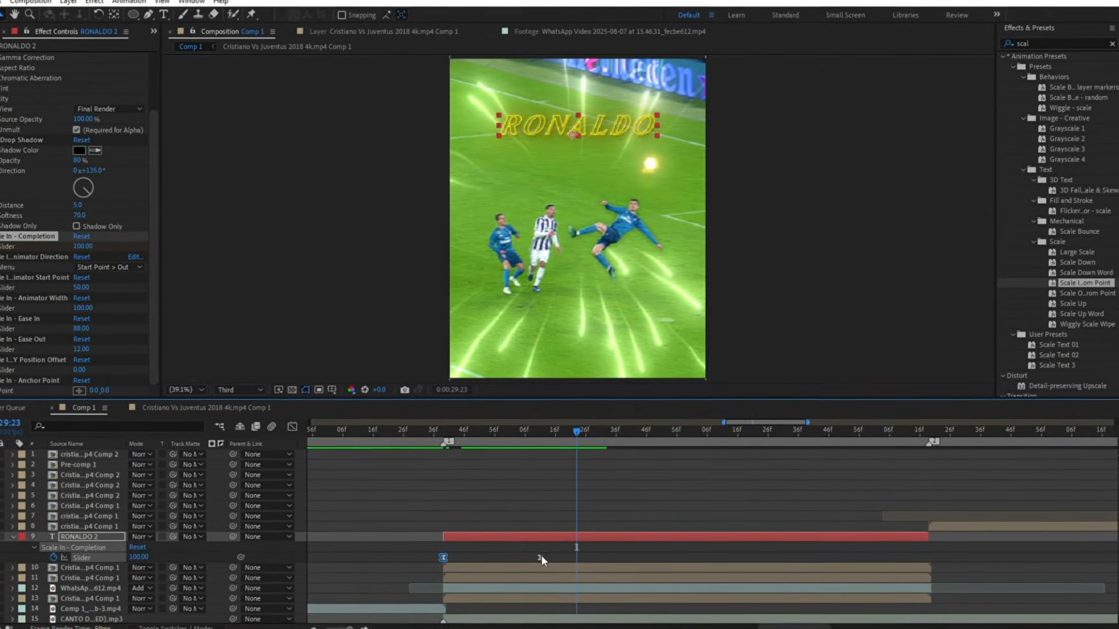
{"action": "left_click_drag", "start_coordinate": [541, 558], "coordinate": [571, 561]}
Step: Create an adjustment layer above the RONALDO text and trim its start to the first marker at 0:28:39
{"action": "left_click_drag", "start_coordinate": [565, 433], "coordinate": [760, 478]}
{"action": "key", "text": "minus"}
{"action": "key", "text": "minus"}
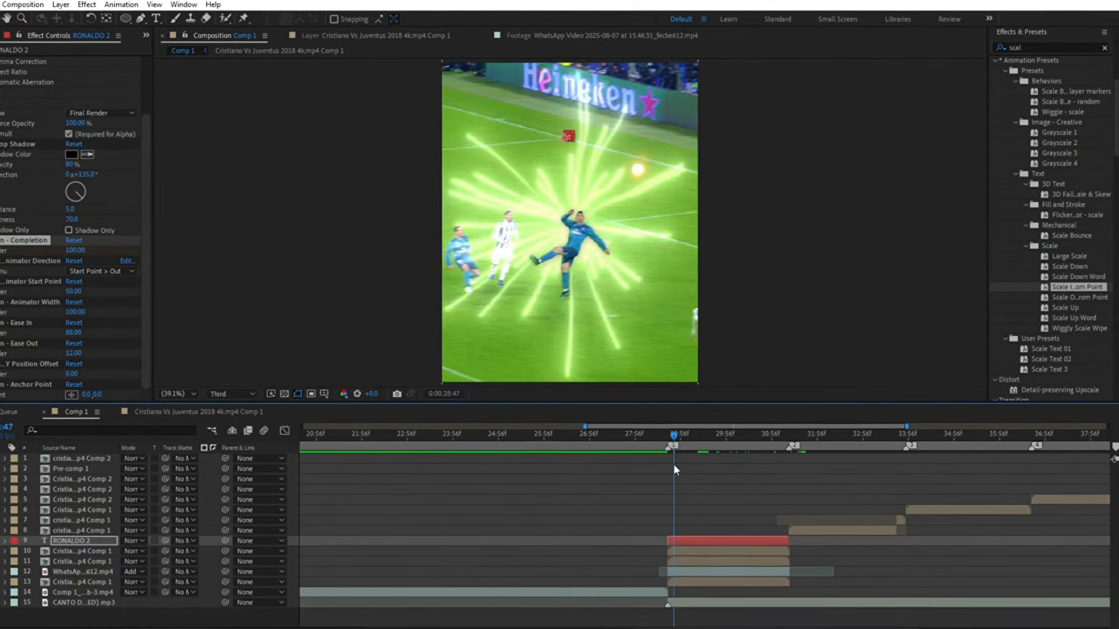
{"action": "left_click_drag", "start_coordinate": [674, 464], "coordinate": [668, 465]}
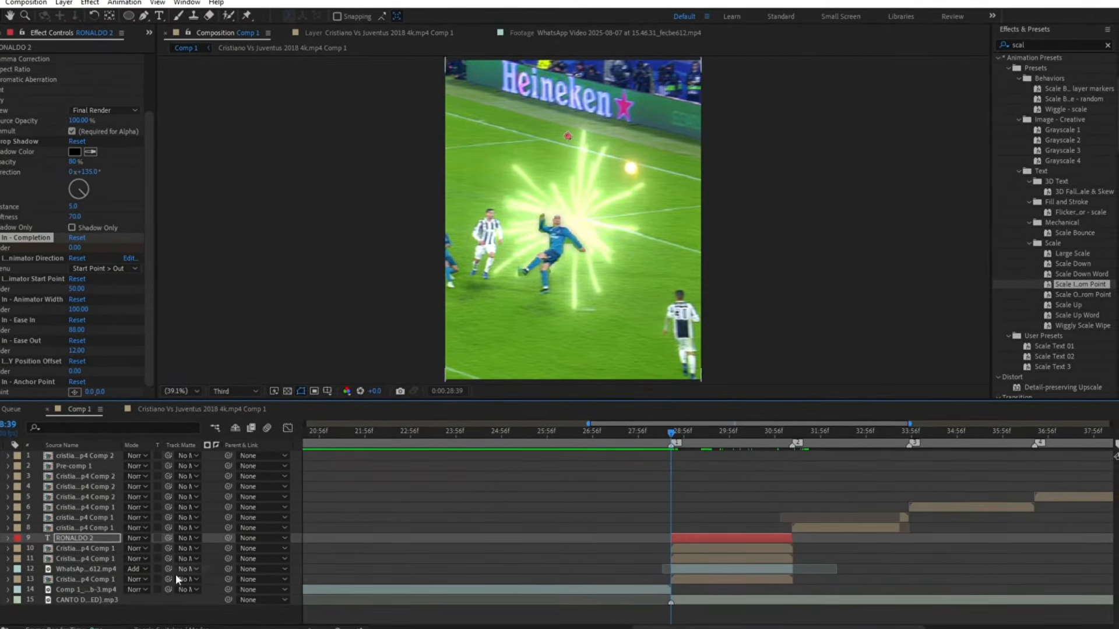
{"action": "right_click", "coordinate": [195, 611]}
{"action": "mouse_move", "coordinate": [210, 465]}
{"action": "left_click", "coordinate": [384, 563]}
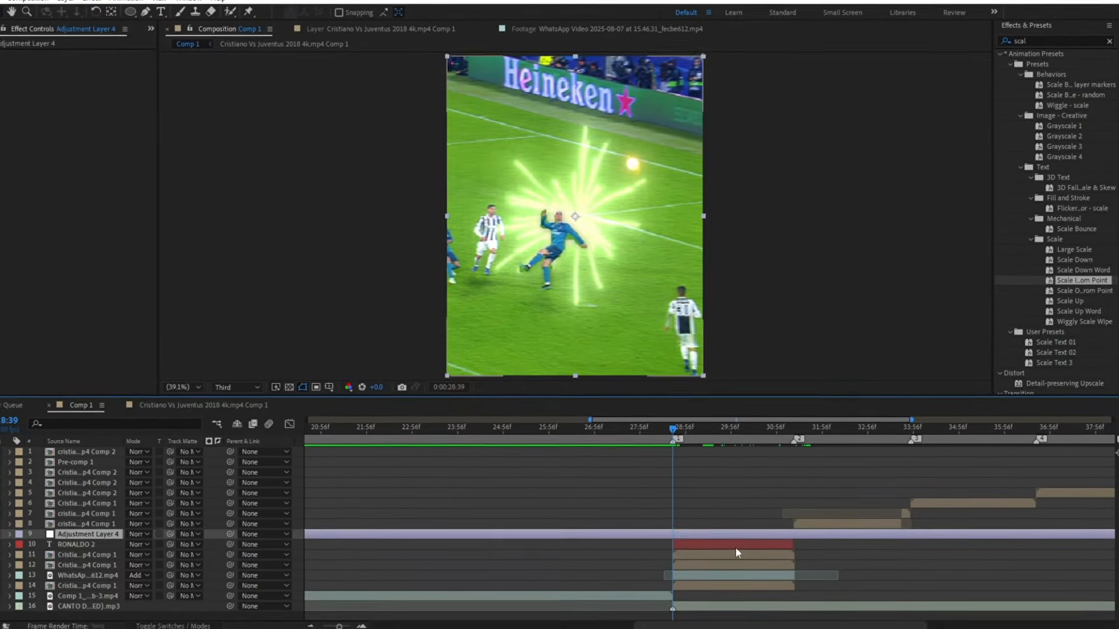
{"action": "left_click", "coordinate": [662, 550]}
{"action": "key", "text": "Delete"}
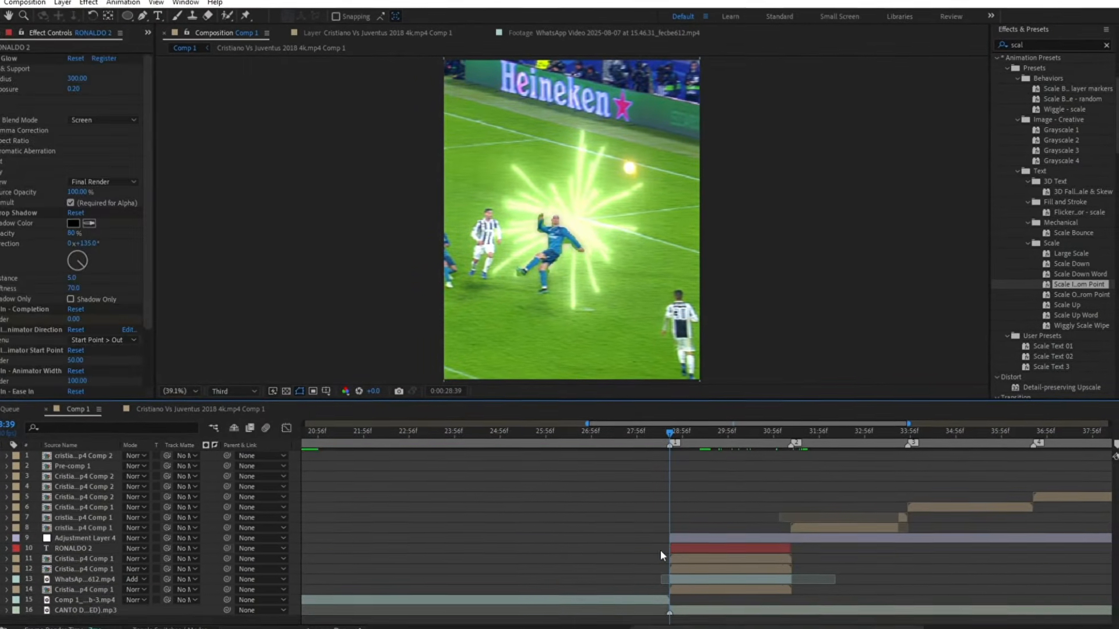
Step: Split the adjustment layer at 0:29:13 and remove the part after the cut
{"action": "key", "text": "equal"}
{"action": "key", "text": "equal"}
{"action": "left_click_drag", "start_coordinate": [712, 436], "coordinate": [774, 523]}
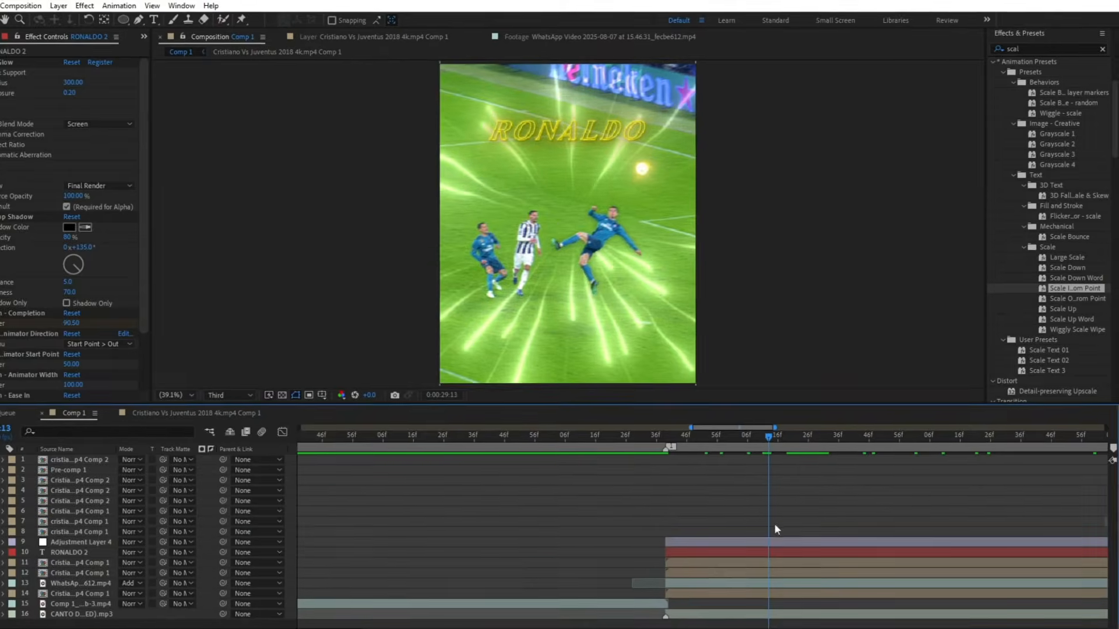
{"action": "left_click", "coordinate": [782, 537]}
{"action": "key", "text": "ctrl+shift+d"}
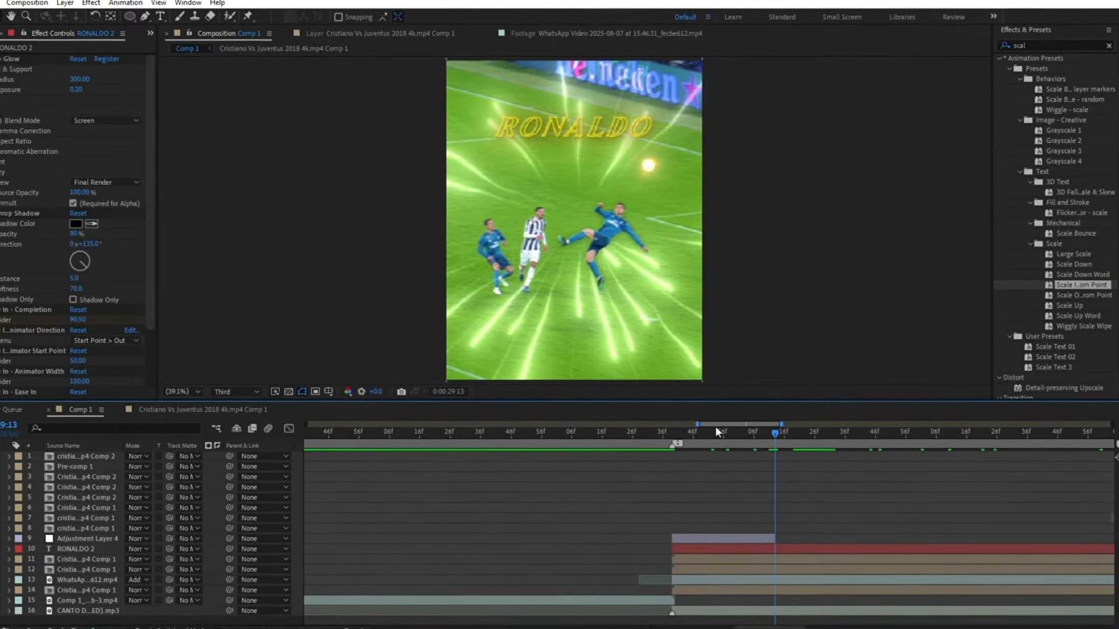
Step: Apply the Edits27 Shake preset to the adjustment layer at its start, 0:28:39
{"action": "mouse_move", "coordinate": [716, 425]}
{"action": "left_mouse_down"}
{"action": "mouse_move", "coordinate": [771, 438]}
{"action": "mouse_move", "coordinate": [731, 437]}
{"action": "left_mouse_up"}
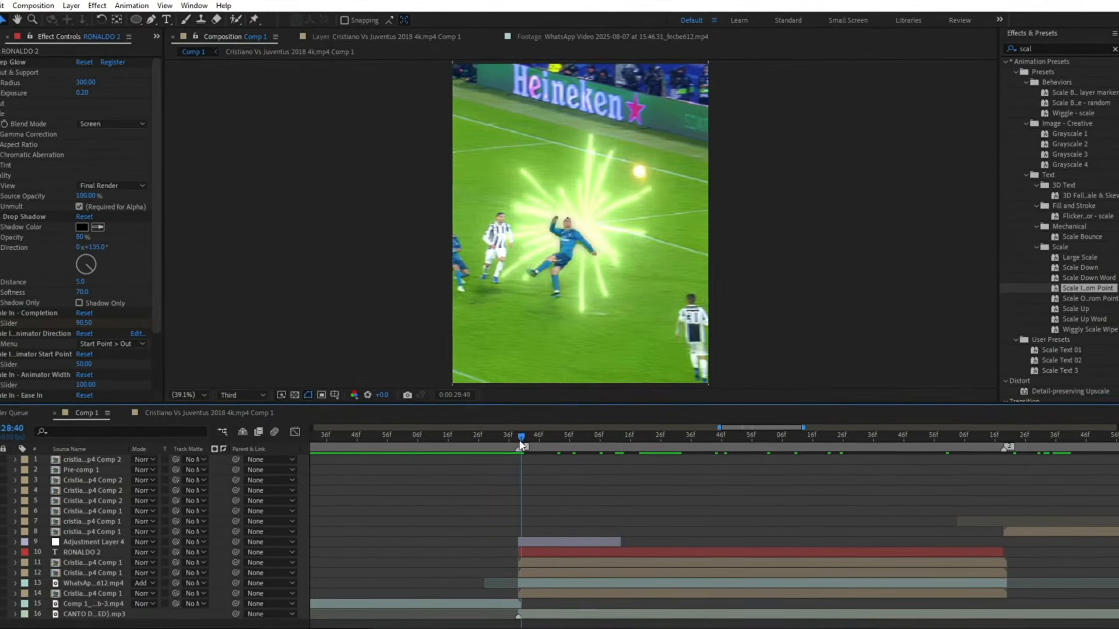
{"action": "left_click", "coordinate": [561, 541]}
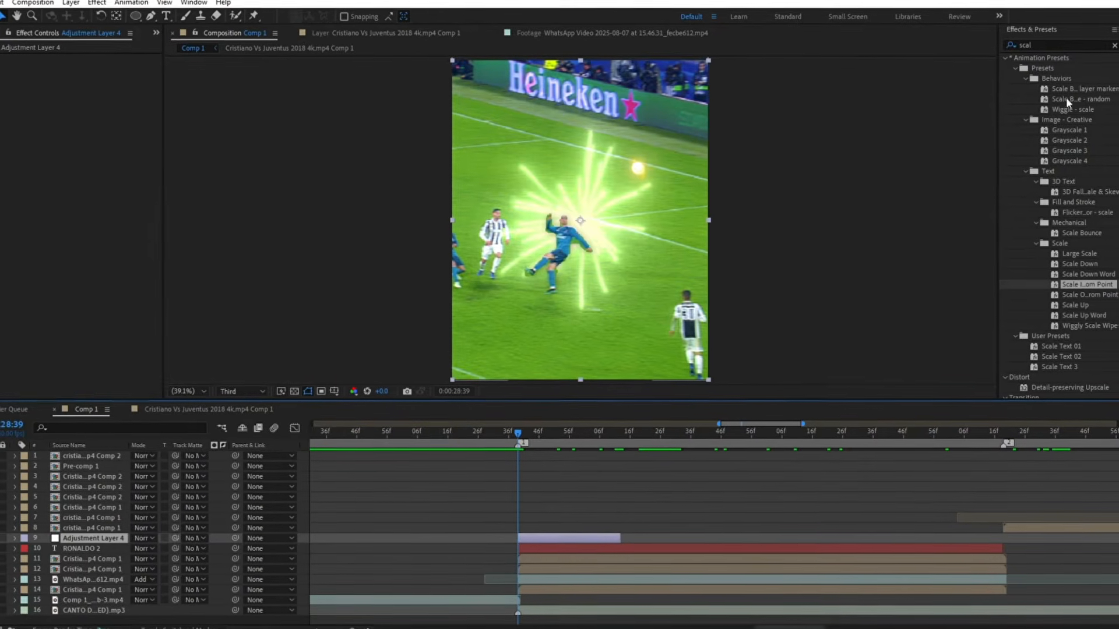
{"action": "double_click", "coordinate": [1023, 46]}
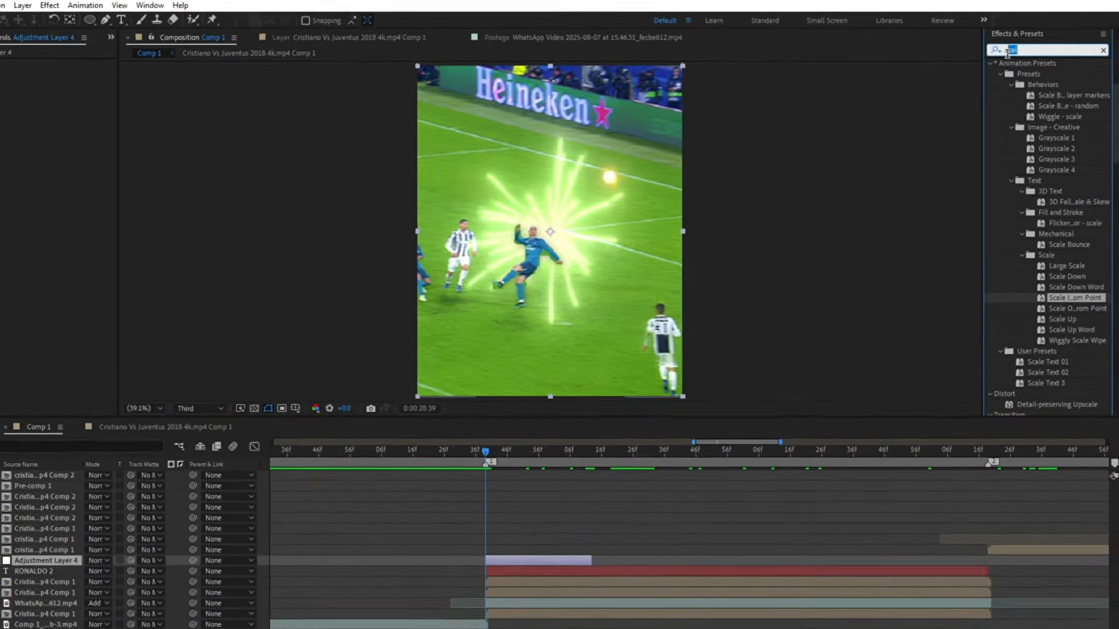
{"action": "type", "text": "shake"}
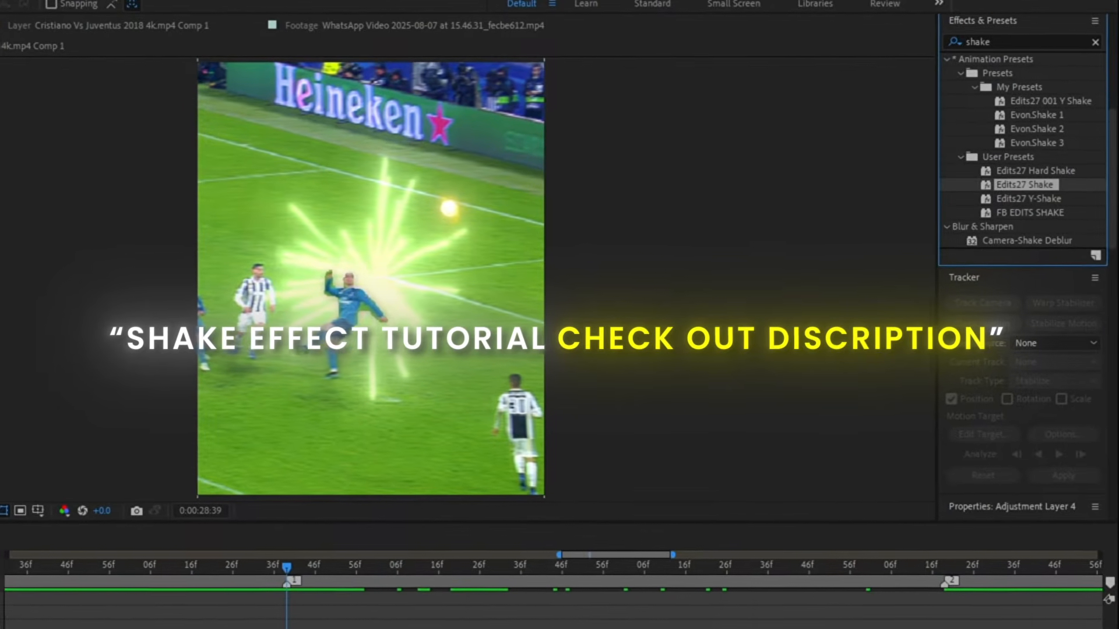
{"action": "left_click_drag", "start_coordinate": [1032, 184], "coordinate": [469, 617]}
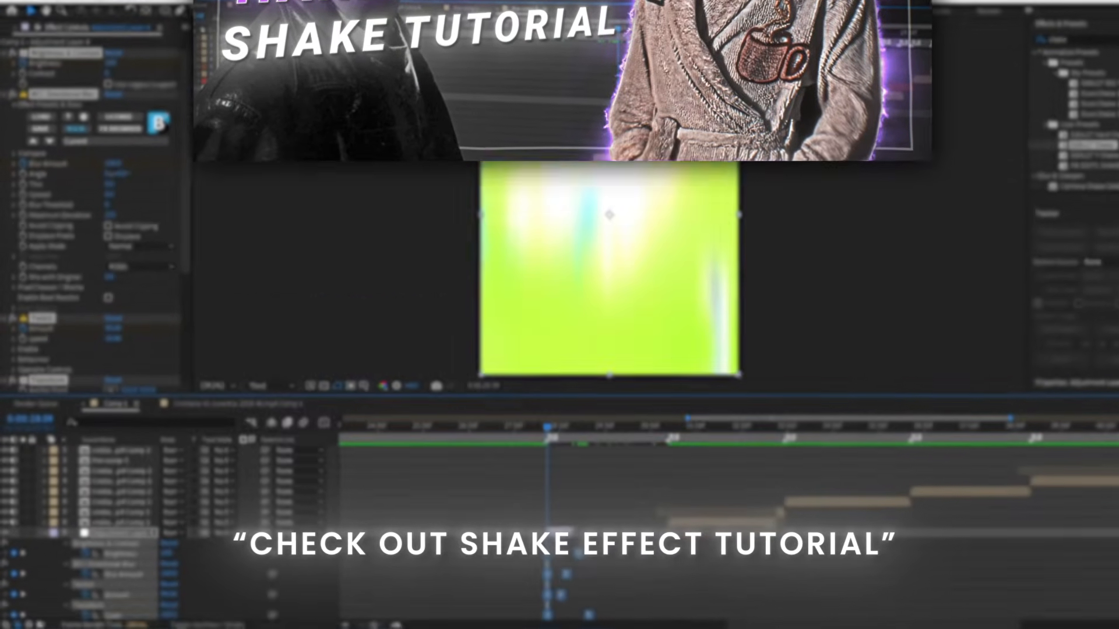
Step: Delete the Transform effect from the shake adjustment layer and preview the shake
{"action": "scroll", "coordinate": [175, 524], "scroll_direction": "down", "scroll_amount": 3}
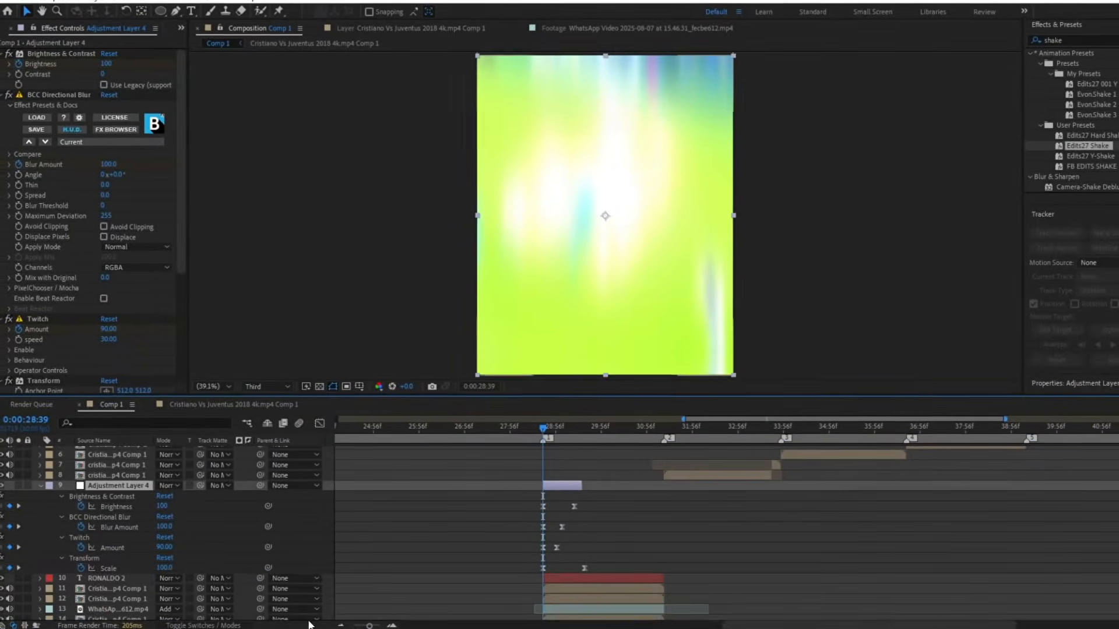
{"action": "left_click", "coordinate": [107, 572]}
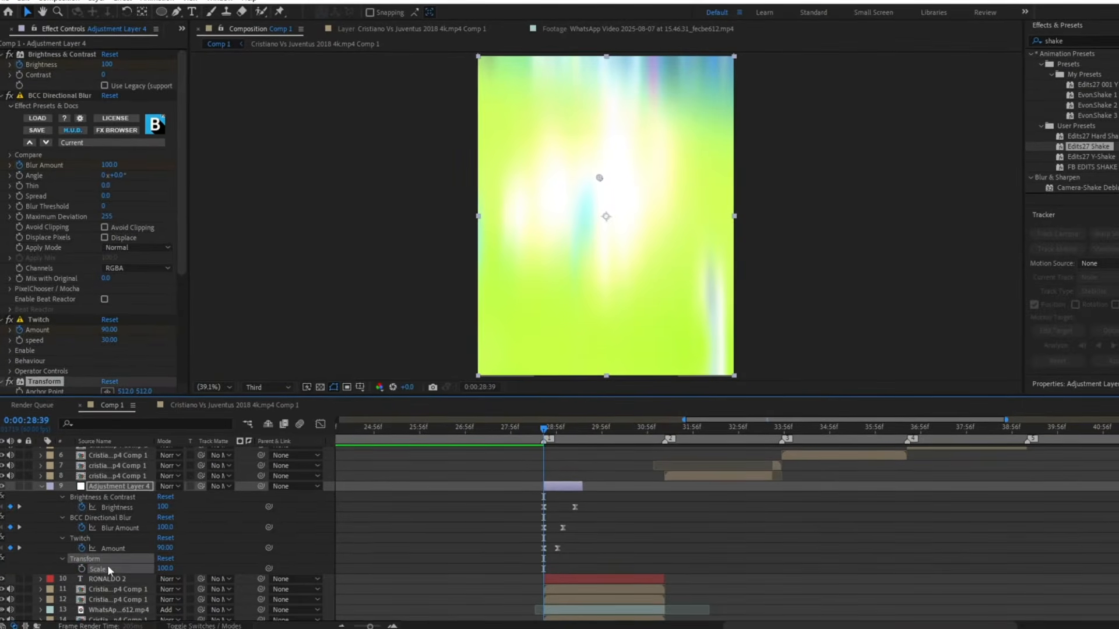
{"action": "key", "text": "Delete"}
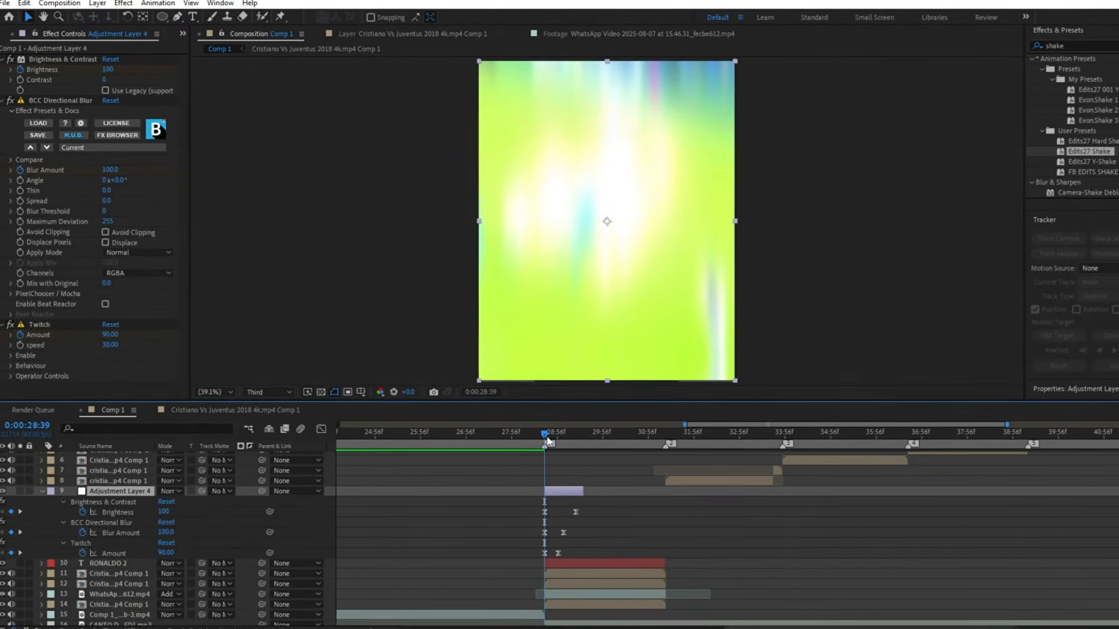
{"action": "key", "text": "space"}
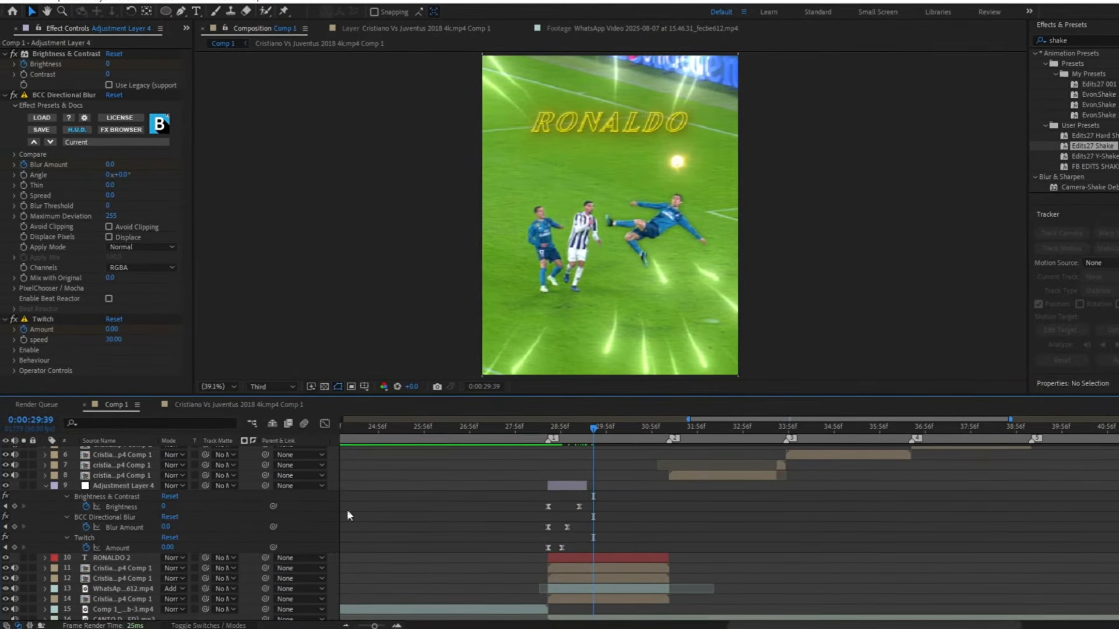
Step: Copy the shake adjustment layer and place the copy above the second clip, starting at the second marker, 0:31:19
{"action": "left_click", "coordinate": [45, 486]}
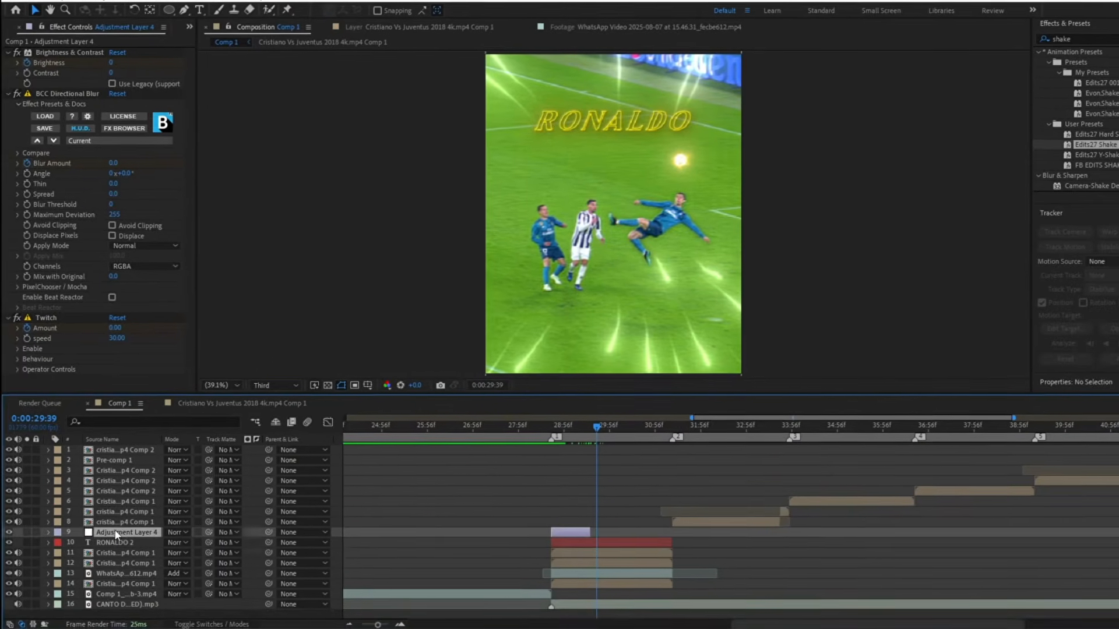
{"action": "key", "text": "ctrl+c"}
{"action": "key", "text": "ctrl+v"}
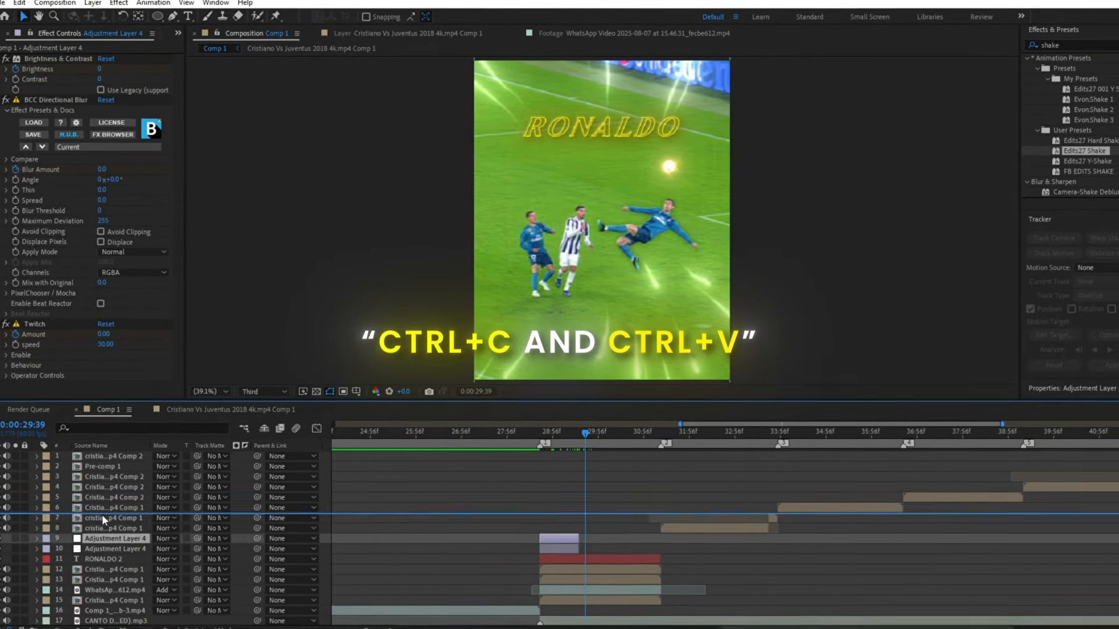
{"action": "left_click_drag", "start_coordinate": [102, 515], "coordinate": [103, 515]}
{"action": "left_click_drag", "start_coordinate": [554, 519], "coordinate": [674, 534]}
{"action": "left_click", "coordinate": [660, 441]}
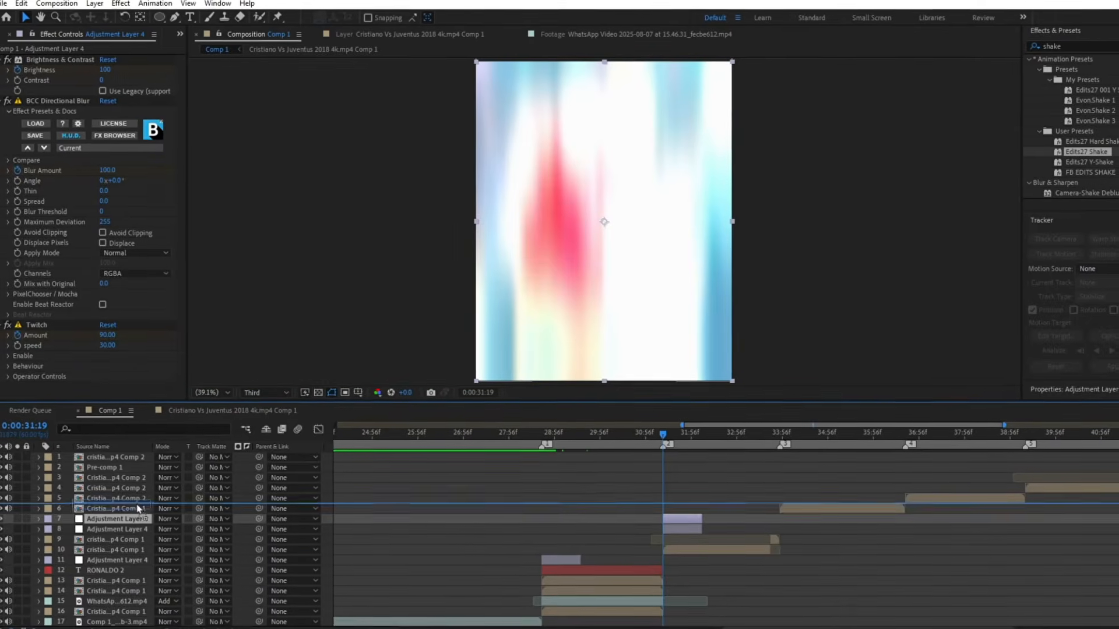
Step: Place another copy of the shake adjustment layer above the third clip, starting at the third marker, 0:33:53
{"action": "left_click_drag", "start_coordinate": [687, 514], "coordinate": [805, 513]}
{"action": "left_click", "coordinate": [783, 438]}
{"action": "left_click_drag", "start_coordinate": [776, 435], "coordinate": [781, 432]}
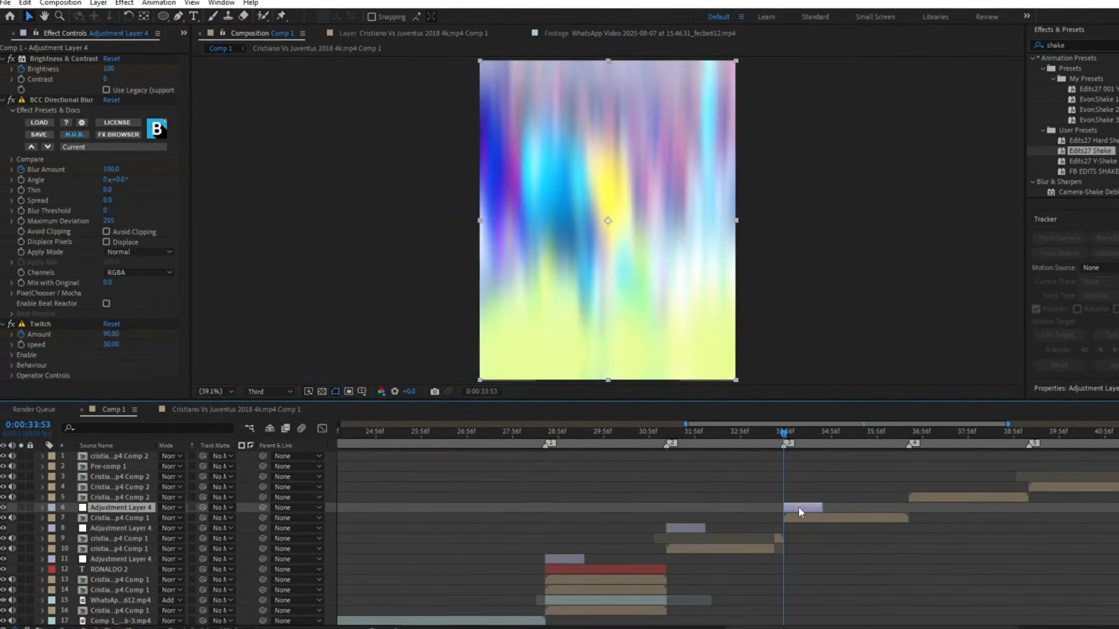
Step: Duplicate the Cristiano vs Baca 2017 clip at the third marker and hide the shake adjustment layer above it
{"action": "left_click", "coordinate": [801, 517]}
{"action": "key", "text": "ctrl+d"}
{"action": "left_click", "coordinate": [228, 508]}
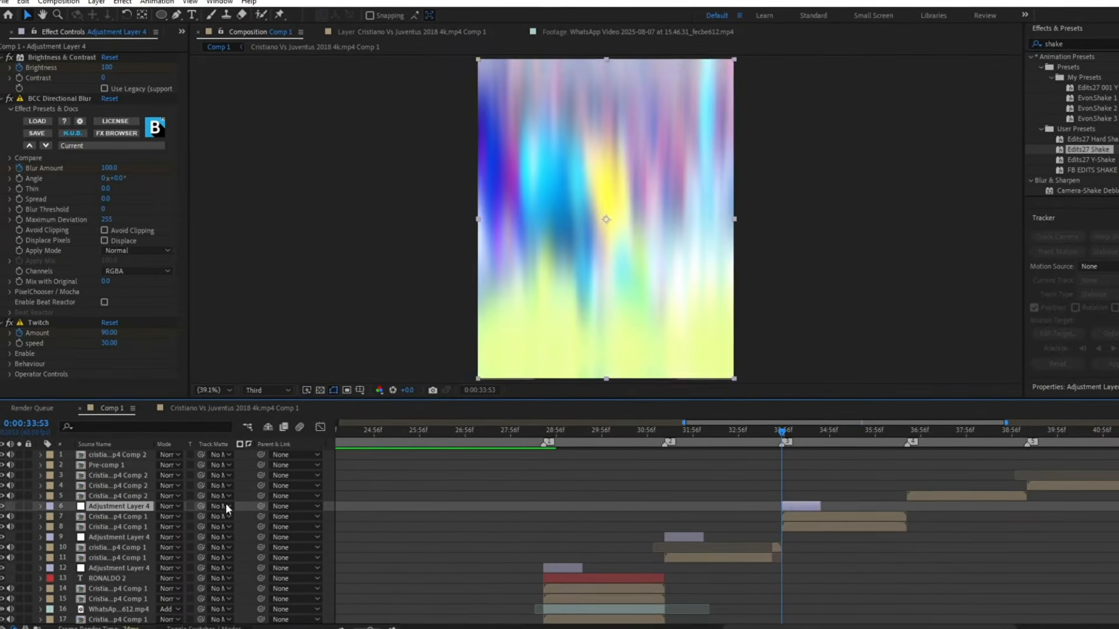
{"action": "scroll", "coordinate": [678, 452], "scroll_direction": "right", "scroll_amount": 5}
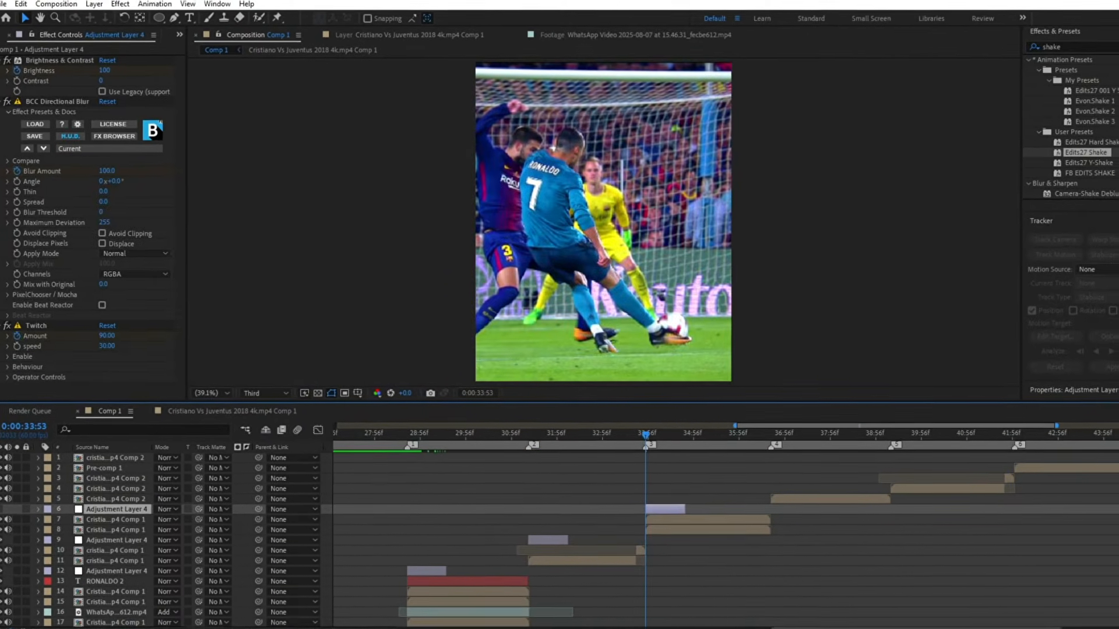
Step: Open the duplicated Cristiano vs Baca clip at the third marker and brush over the ball with the Roto Brush
{"action": "left_click", "coordinate": [671, 520]}
{"action": "scroll", "coordinate": [669, 516], "scroll_direction": "up", "scroll_amount": 2}
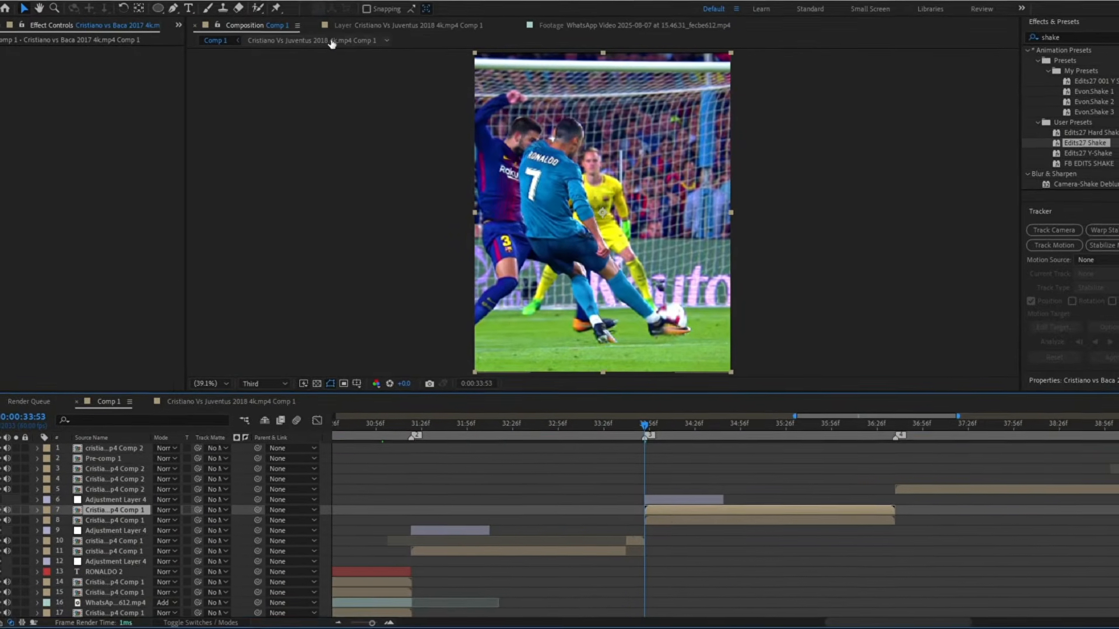
{"action": "double_click", "coordinate": [673, 324]}
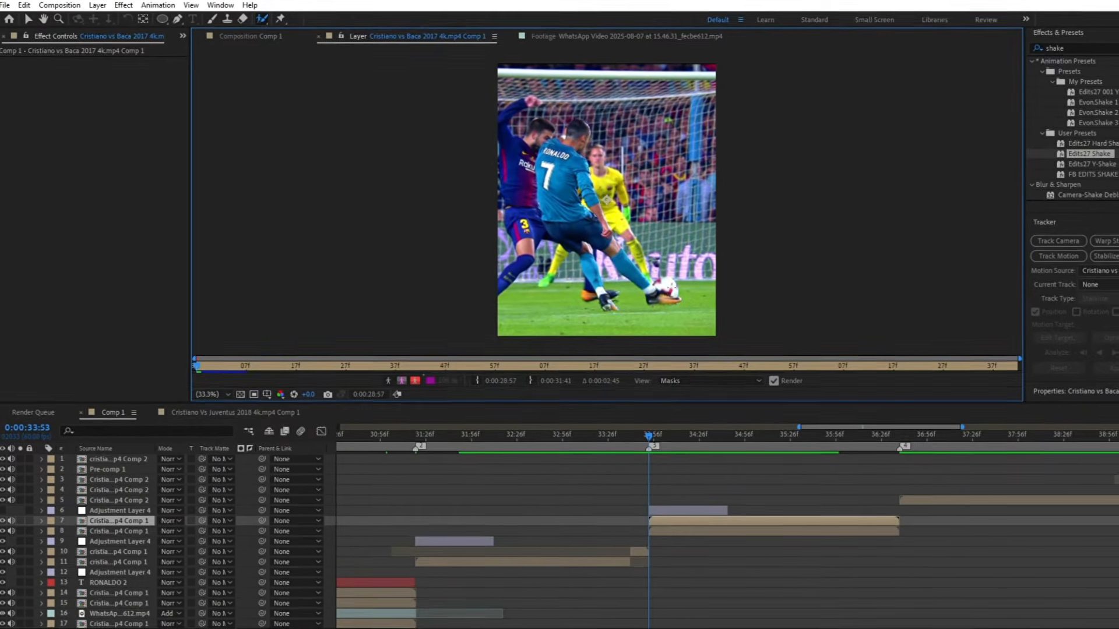
{"action": "left_click_drag", "start_coordinate": [660, 282], "coordinate": [670, 291]}
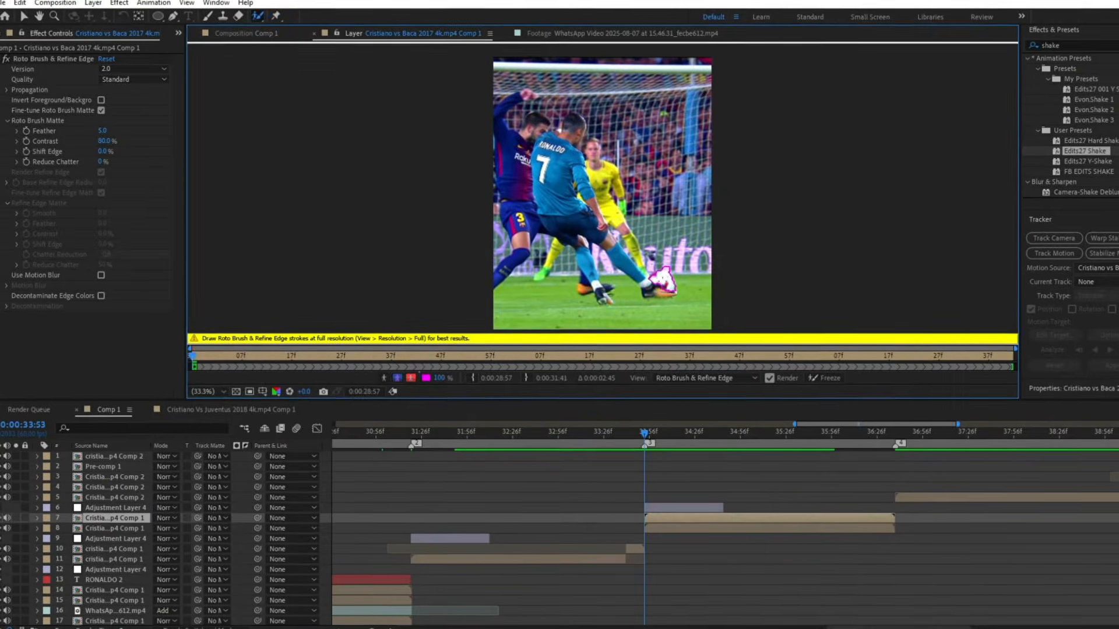
Step: Refine the Roto Brush outline around the ball at 100% magnification and freeze the propagation
{"action": "left_click", "coordinate": [226, 392]}
{"action": "left_click", "coordinate": [248, 516]}
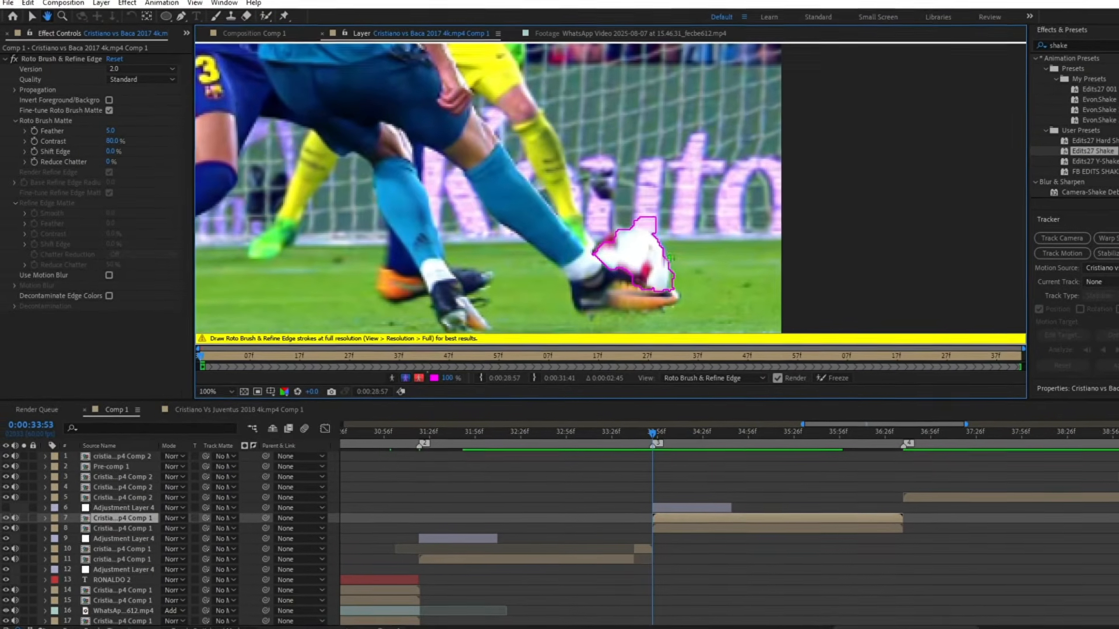
{"action": "left_click_drag", "start_coordinate": [632, 223], "coordinate": [665, 228]}
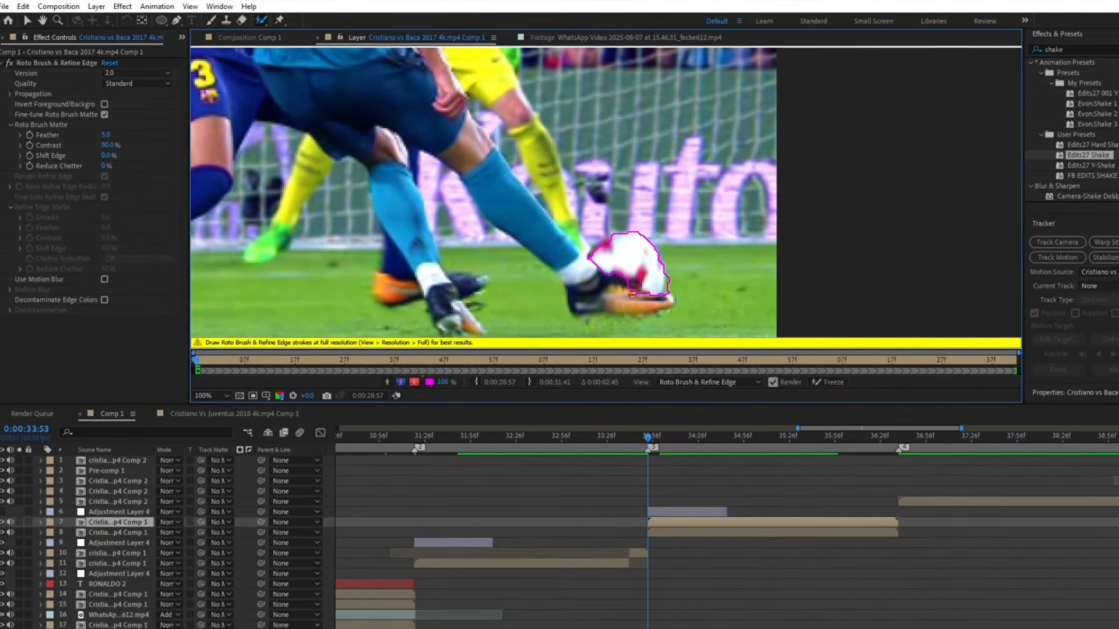
{"action": "left_click_drag", "start_coordinate": [673, 272], "coordinate": [674, 290]}
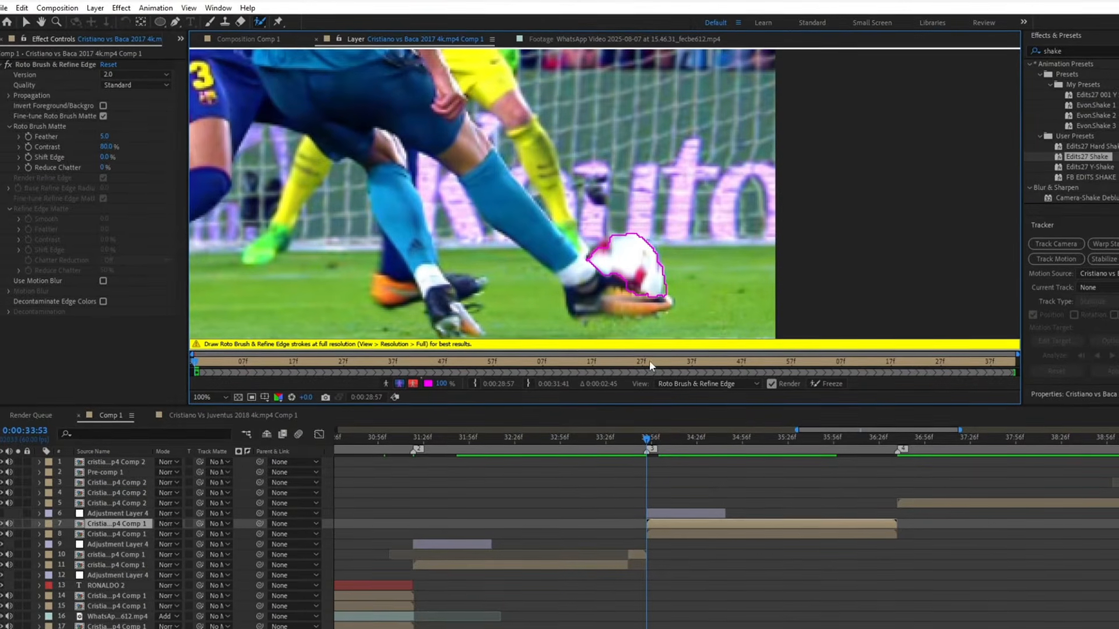
{"action": "left_click", "coordinate": [828, 384]}
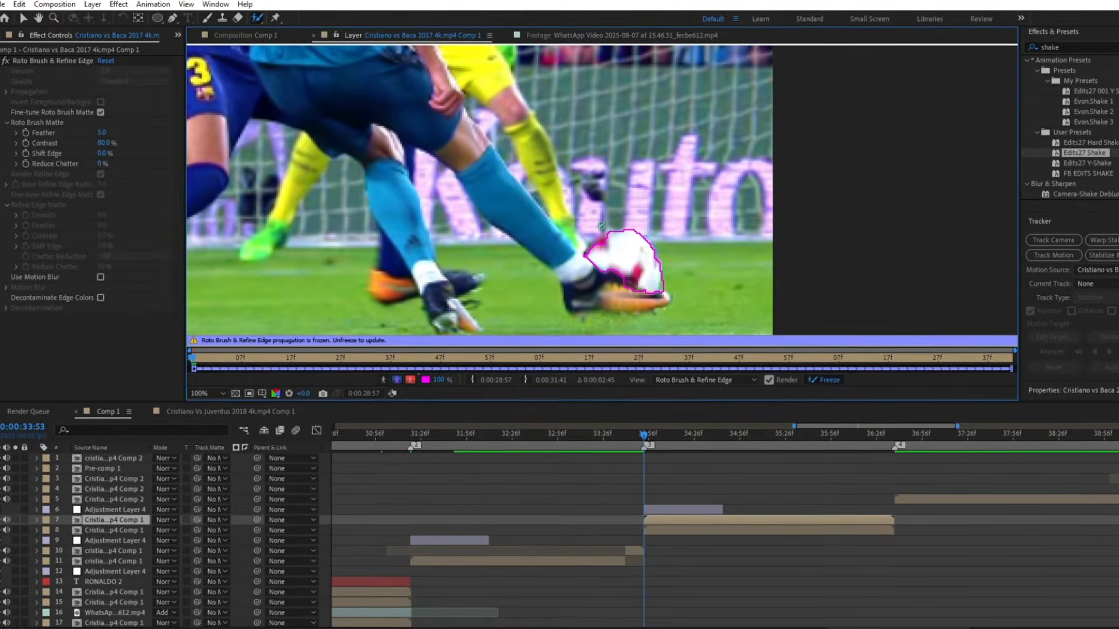
{"action": "left_click", "coordinate": [271, 32]}
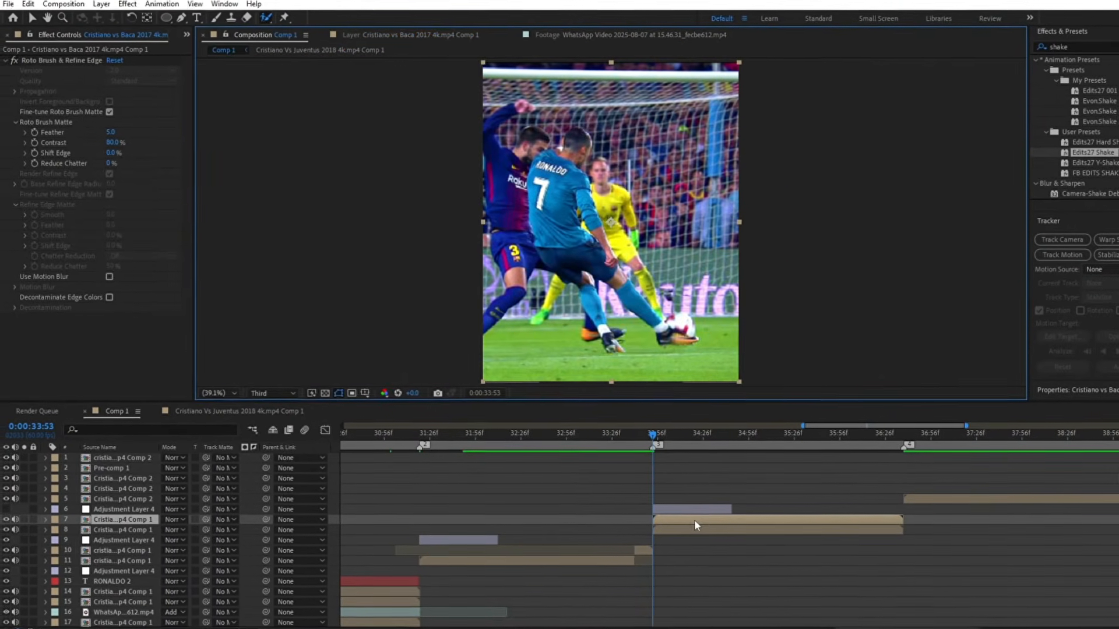
Step: Apply CC Light Rays to the rotoscoped ball layer, centre it on the ball and keyframe Center at 0:33:53
{"action": "key", "text": "ctrl+space"}
{"action": "type", "text": "cc li"}
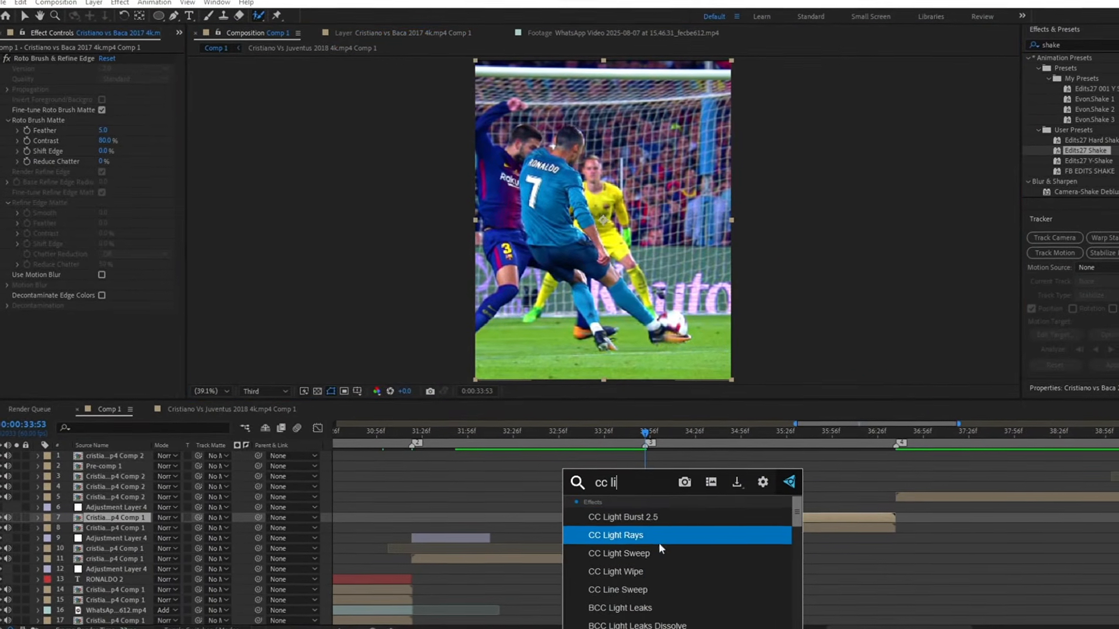
{"action": "left_click", "coordinate": [657, 535]}
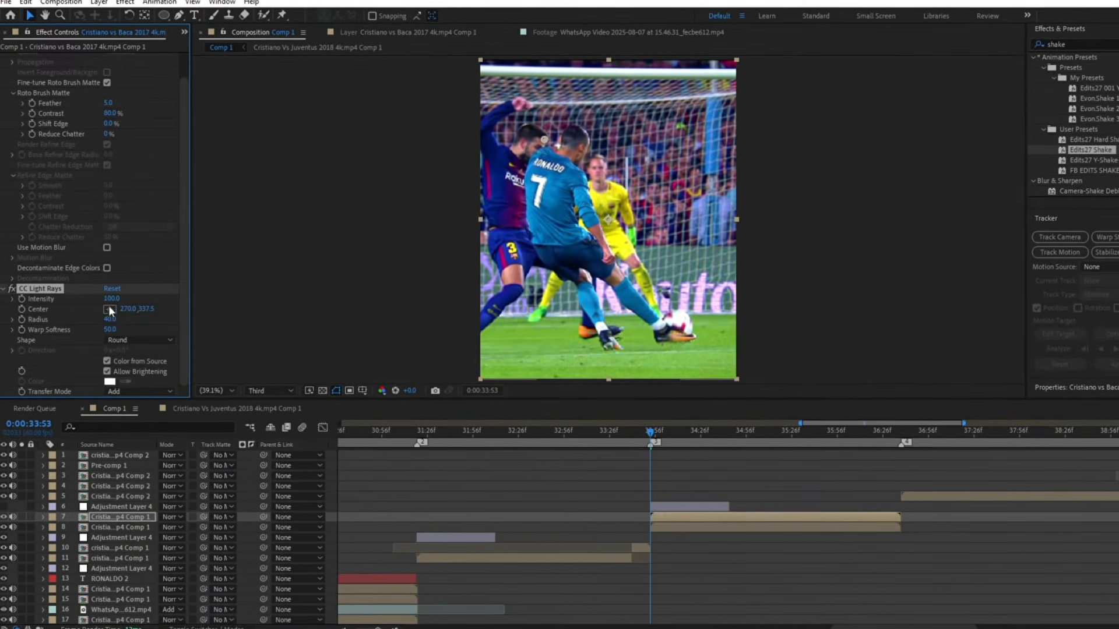
{"action": "left_click", "coordinate": [109, 309]}
{"action": "left_click", "coordinate": [677, 318]}
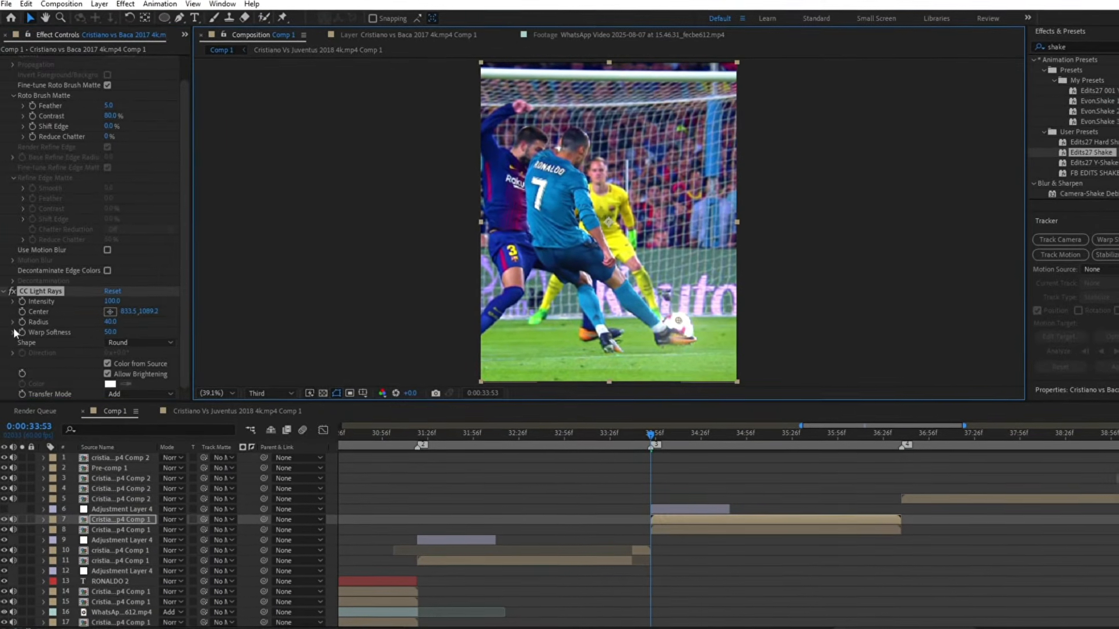
{"action": "left_click", "coordinate": [22, 312]}
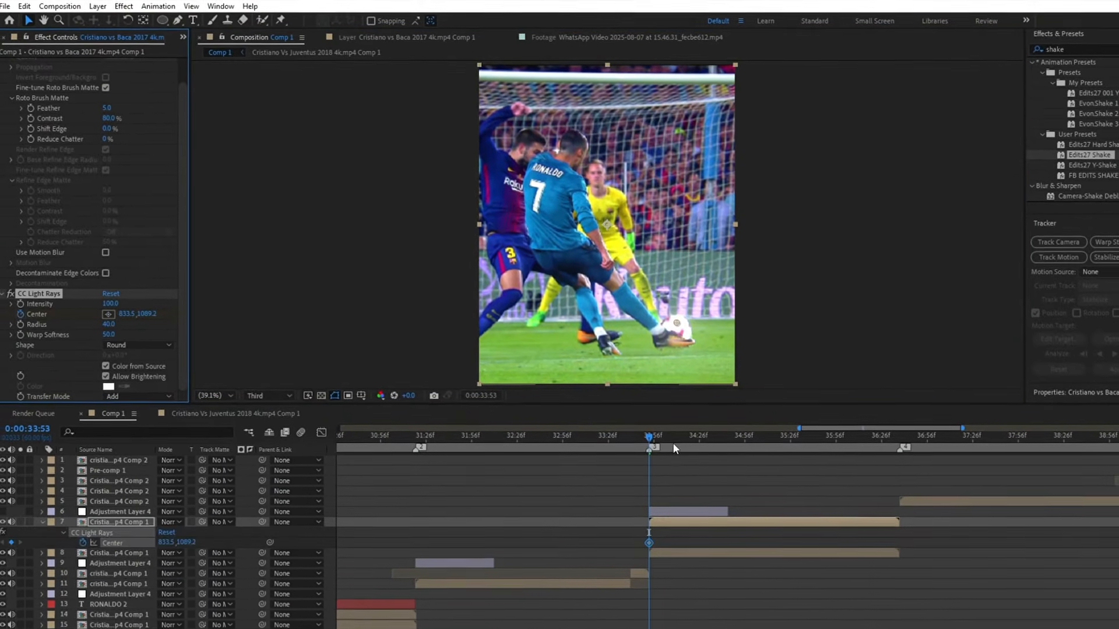
Step: Keyframe the CC Light Rays Center at intervals through the clip so it follows the ball's flight
{"action": "left_click", "coordinate": [675, 441]}
{"action": "left_click_drag", "start_coordinate": [676, 323], "coordinate": [676, 298]}
{"action": "left_click", "coordinate": [698, 442]}
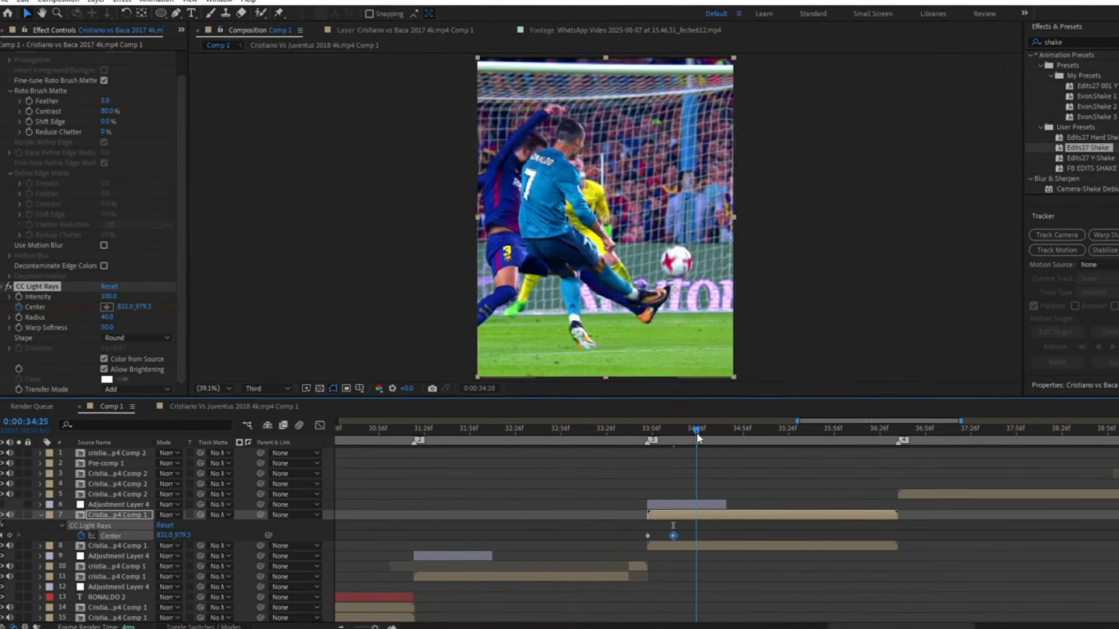
{"action": "left_click_drag", "start_coordinate": [697, 436], "coordinate": [701, 436]}
{"action": "left_click", "coordinate": [726, 436]}
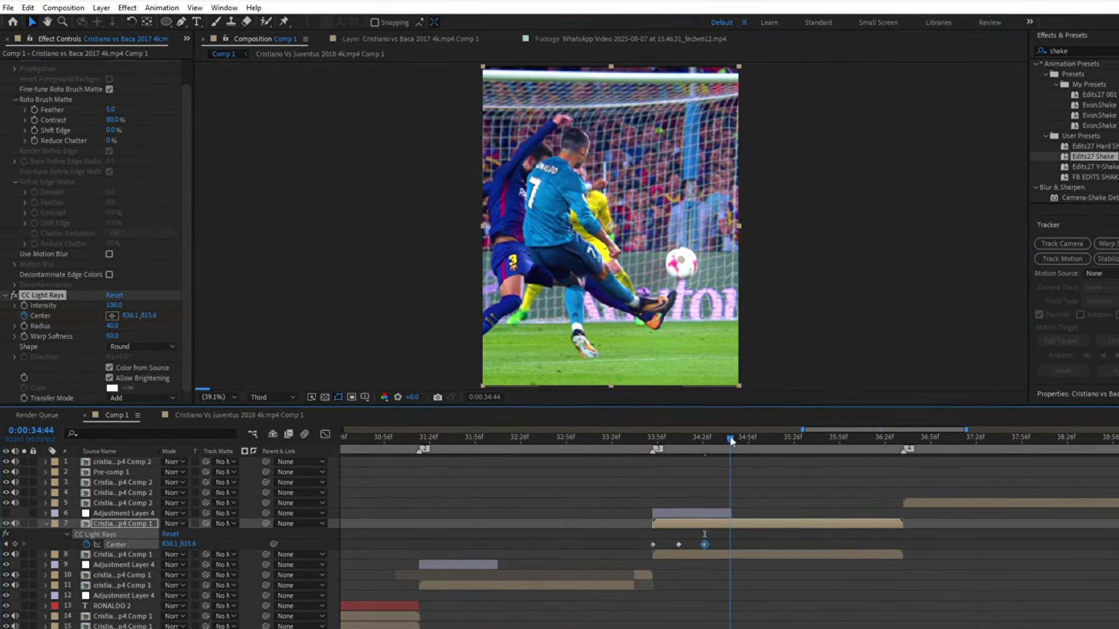
{"action": "left_click_drag", "start_coordinate": [676, 257], "coordinate": [668, 58]}
{"action": "left_click", "coordinate": [757, 442]}
{"action": "left_click", "coordinate": [789, 436]}
{"action": "left_click", "coordinate": [817, 434]}
{"action": "left_click", "coordinate": [842, 431]}
{"action": "left_click", "coordinate": [880, 430]}
{"action": "left_click", "coordinate": [895, 433]}
{"action": "left_click", "coordinate": [720, 434]}
Step: Add Hue/Saturation to the ball layer and enable Colorize
{"action": "left_click", "coordinate": [739, 521]}
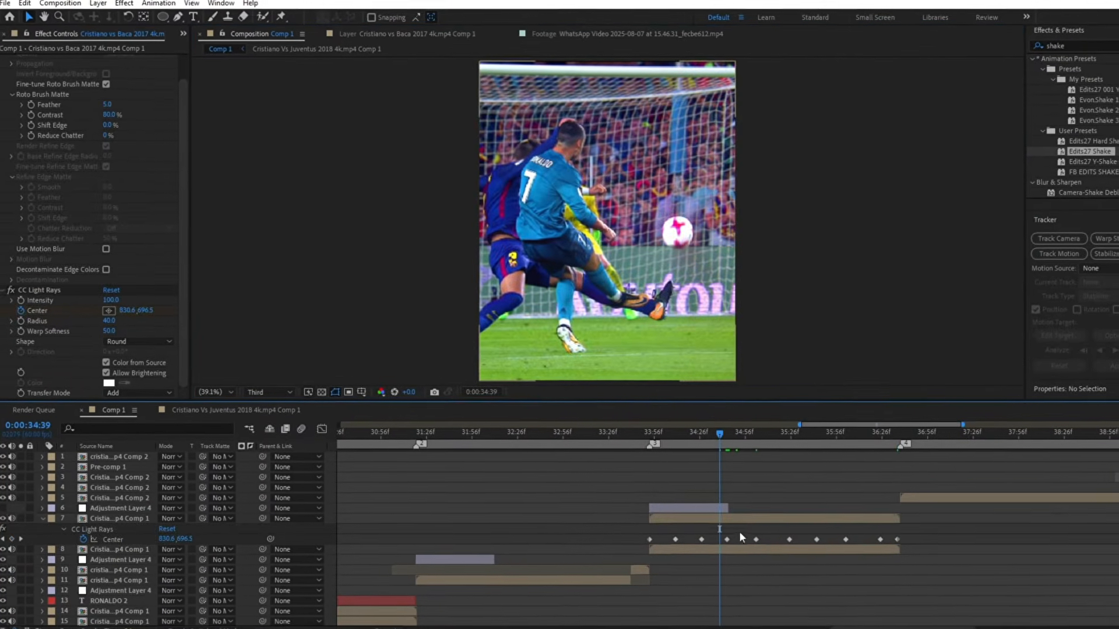
{"action": "key", "text": "ctrl+space"}
{"action": "type", "text": "hue"}
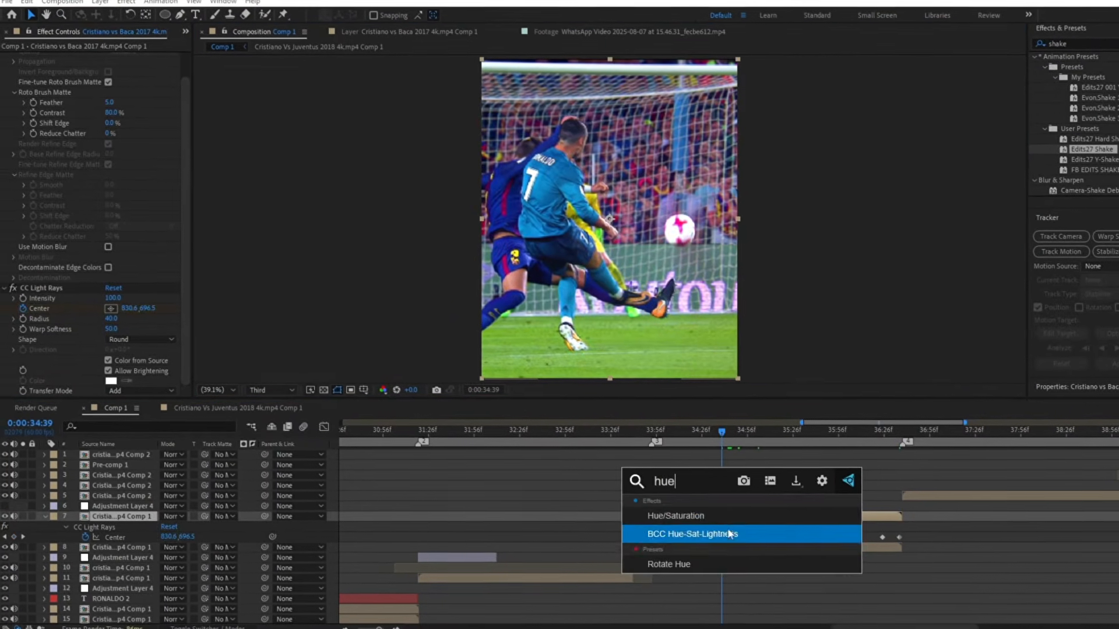
{"action": "key", "text": "Return"}
{"action": "key", "text": "i"}
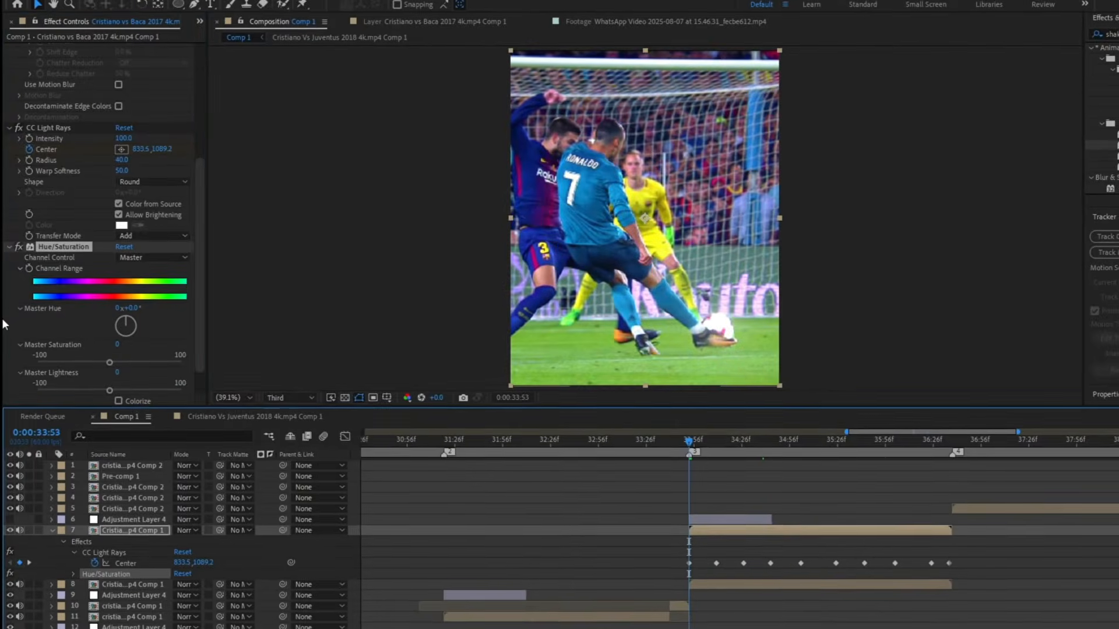
{"action": "left_click_drag", "start_coordinate": [192, 254], "coordinate": [192, 279]}
{"action": "left_click", "coordinate": [116, 364]}
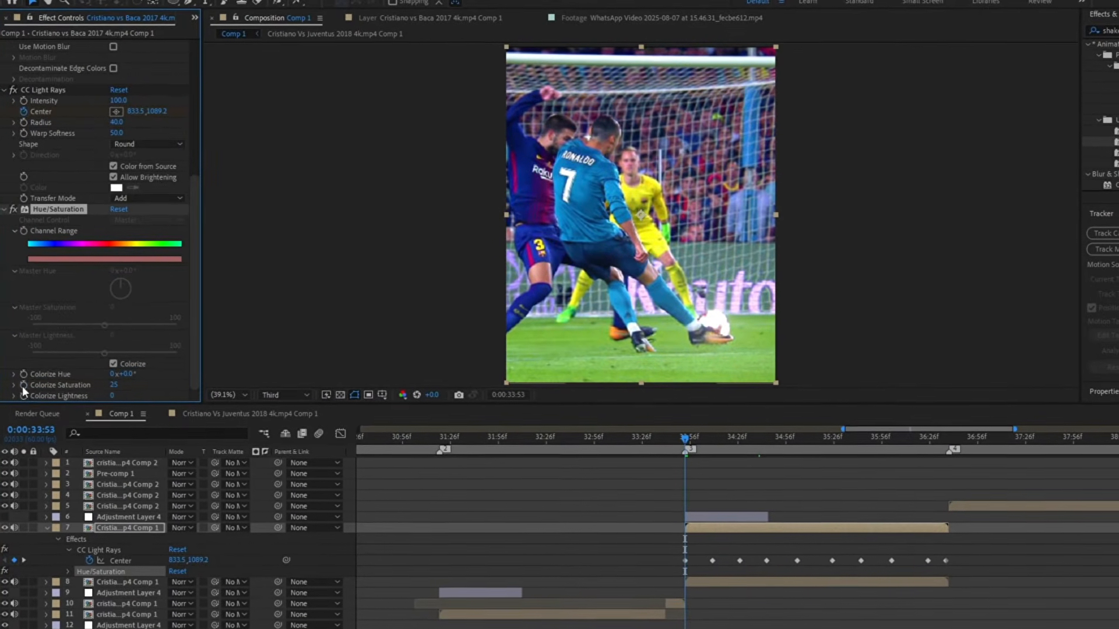
Step: Animate Colorize Hue from 0 at the clip's start to one full rotation at its end with eased keyframes, and preview it
{"action": "left_click", "coordinate": [22, 372]}
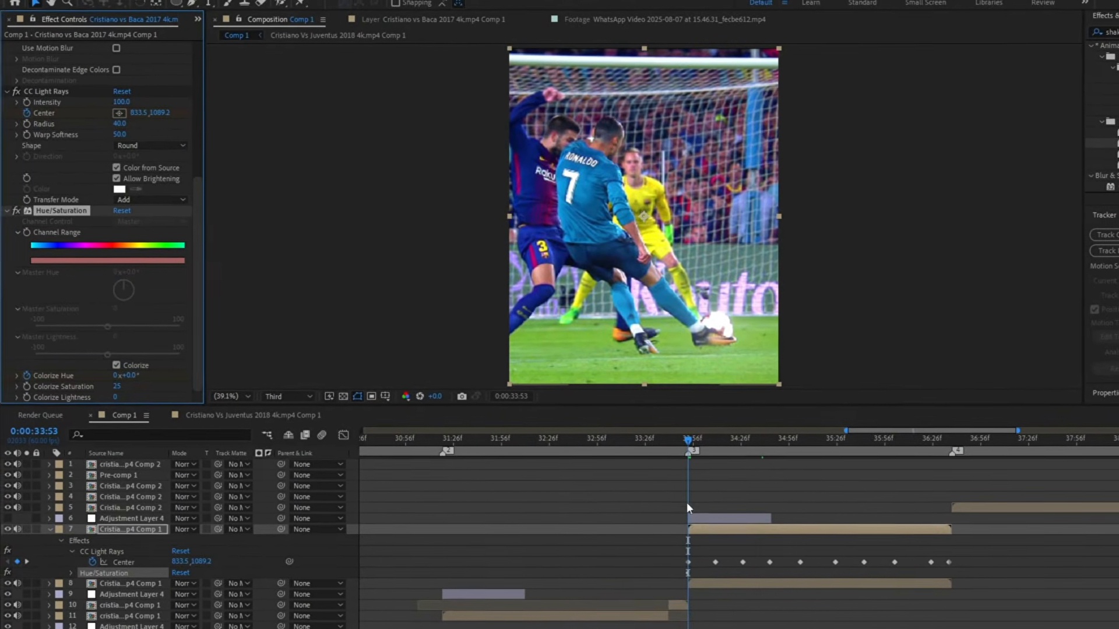
{"action": "key", "text": "o"}
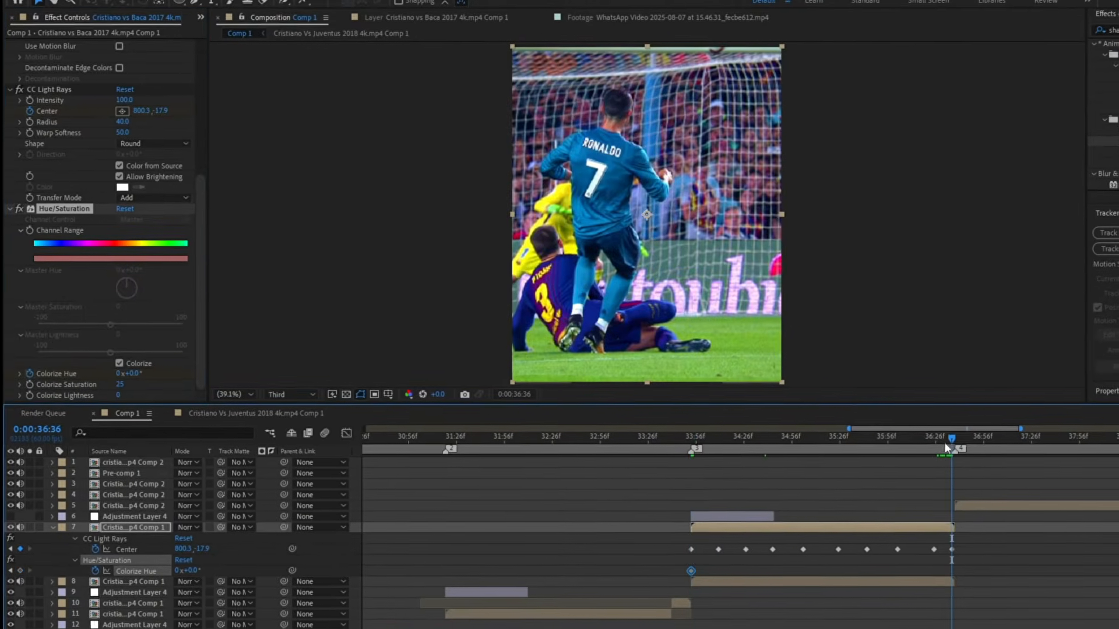
{"action": "left_click", "coordinate": [118, 373]}
{"action": "type", "text": "1"}
{"action": "key", "text": "Return"}
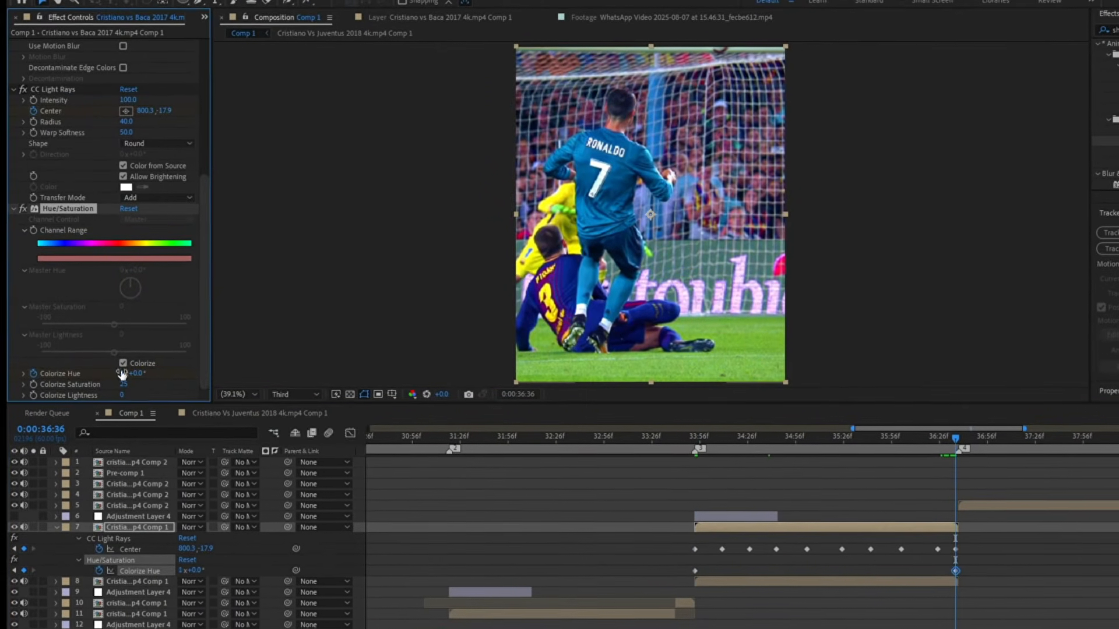
{"action": "left_click_drag", "start_coordinate": [1009, 565], "coordinate": [681, 568]}
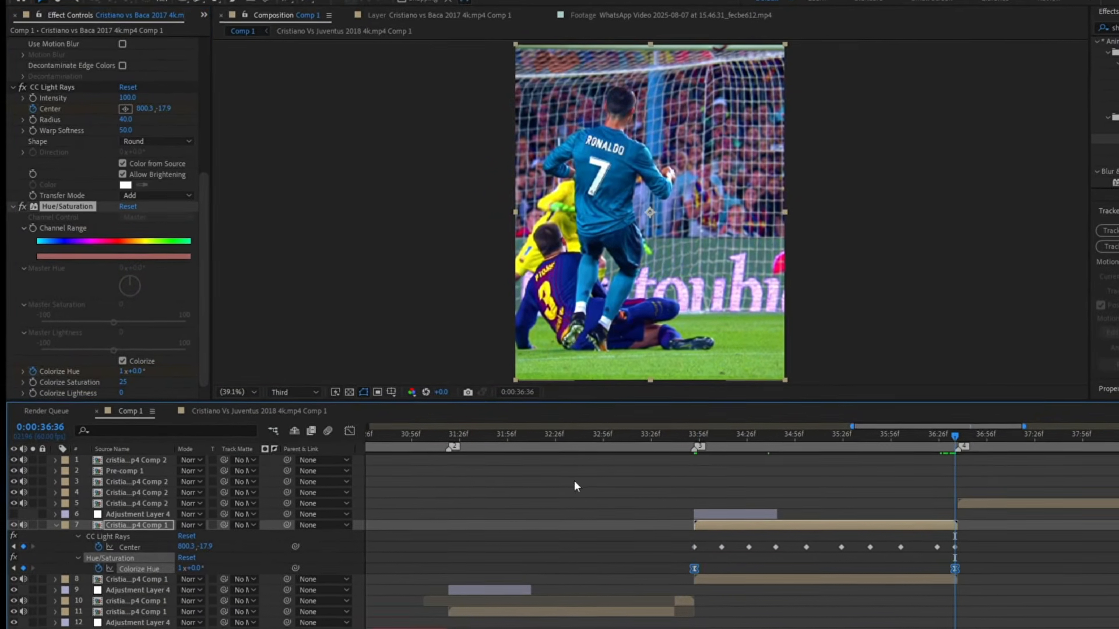
{"action": "left_click", "coordinate": [47, 530]}
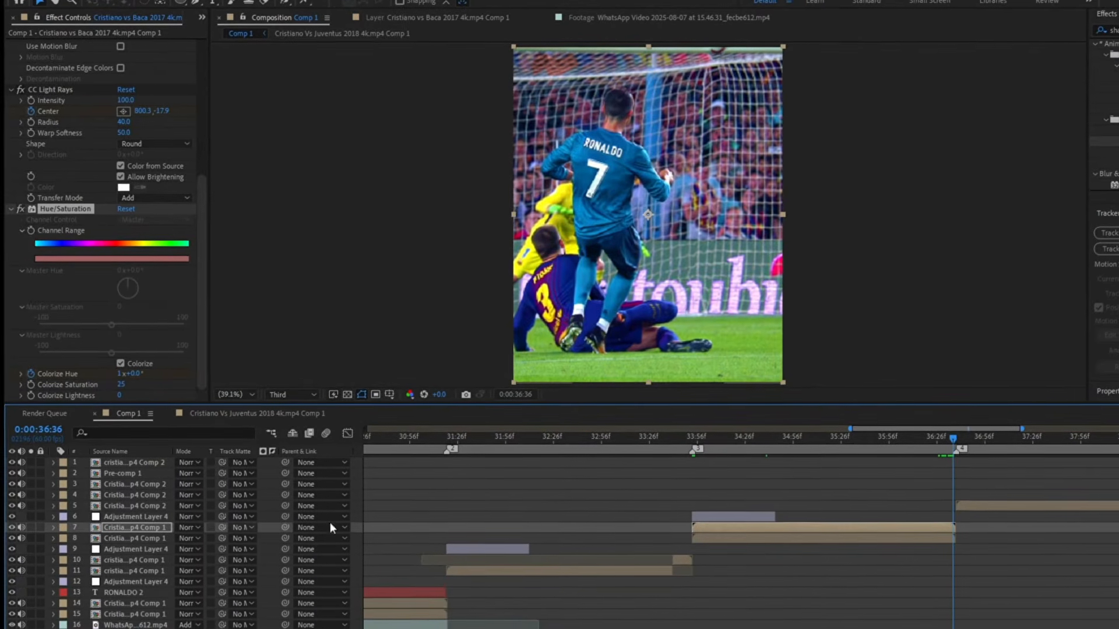
{"action": "left_click_drag", "start_coordinate": [778, 445], "coordinate": [737, 450]}
{"action": "key", "text": "space"}
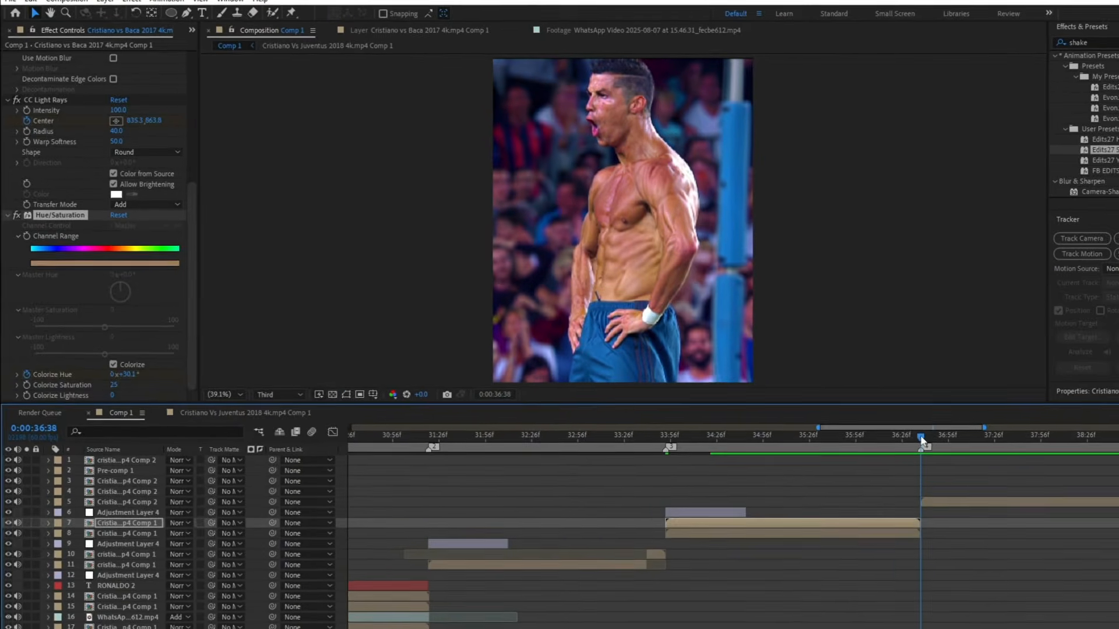
Step: Duplicate the shake adjustment layer and place the copy above the fourth clip, starting at the fourth marker, 0:36:38
{"action": "left_click", "coordinate": [749, 515]}
{"action": "key", "text": "ctrl+d"}
{"action": "left_click_drag", "start_coordinate": [150, 505], "coordinate": [150, 491]}
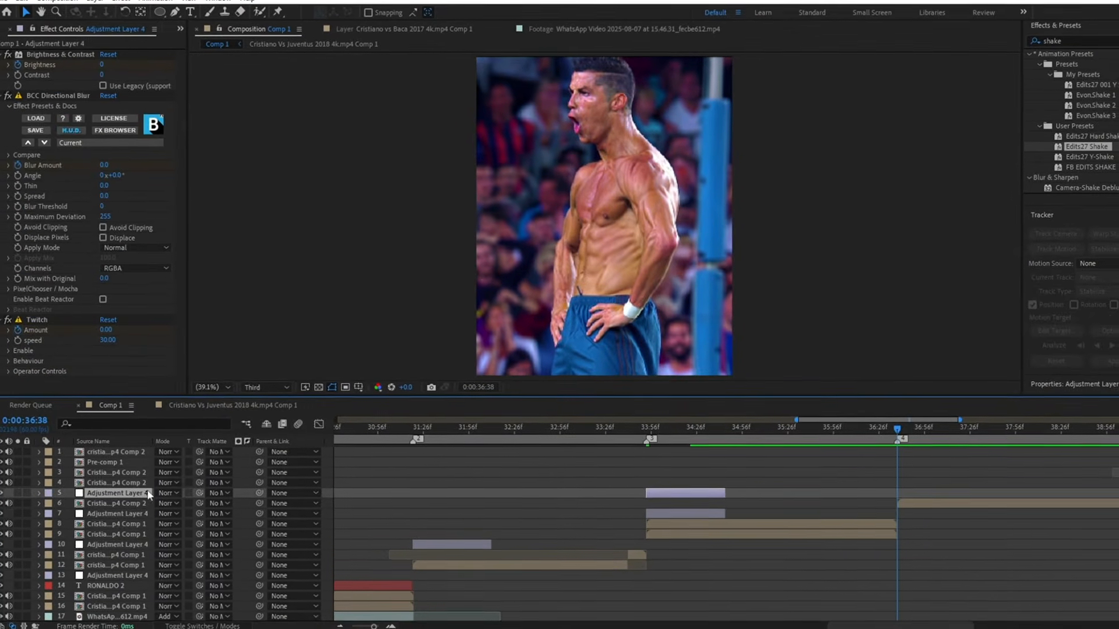
{"action": "left_click_drag", "start_coordinate": [707, 495], "coordinate": [966, 498]}
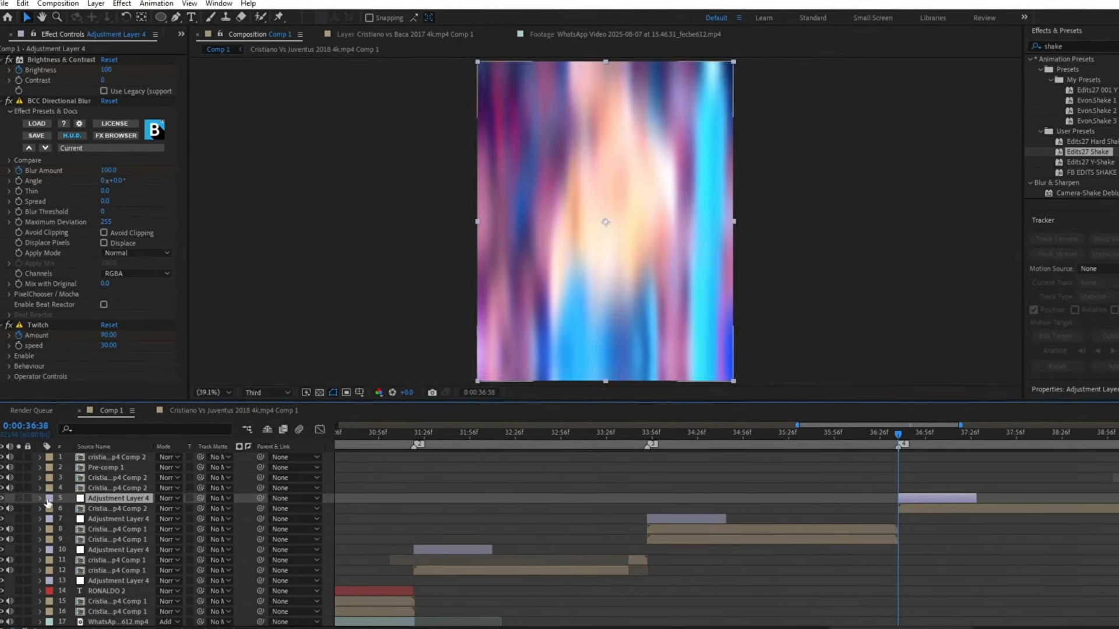
Step: Duplicate the Cristiano vs Baca 2017 Comp 2 clip at the fourth marker and open the copy for rotoscoping, fitted to view
{"action": "left_click", "coordinate": [976, 511]}
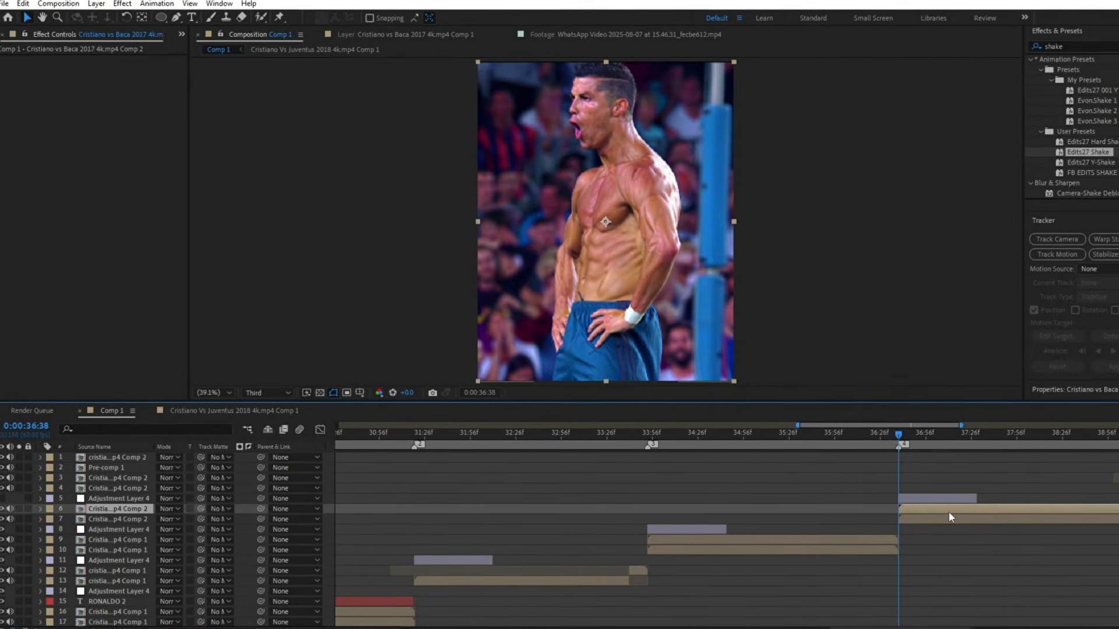
{"action": "key", "text": "ctrl+d"}
{"action": "left_click", "coordinate": [260, 14]}
{"action": "double_click", "coordinate": [503, 113]}
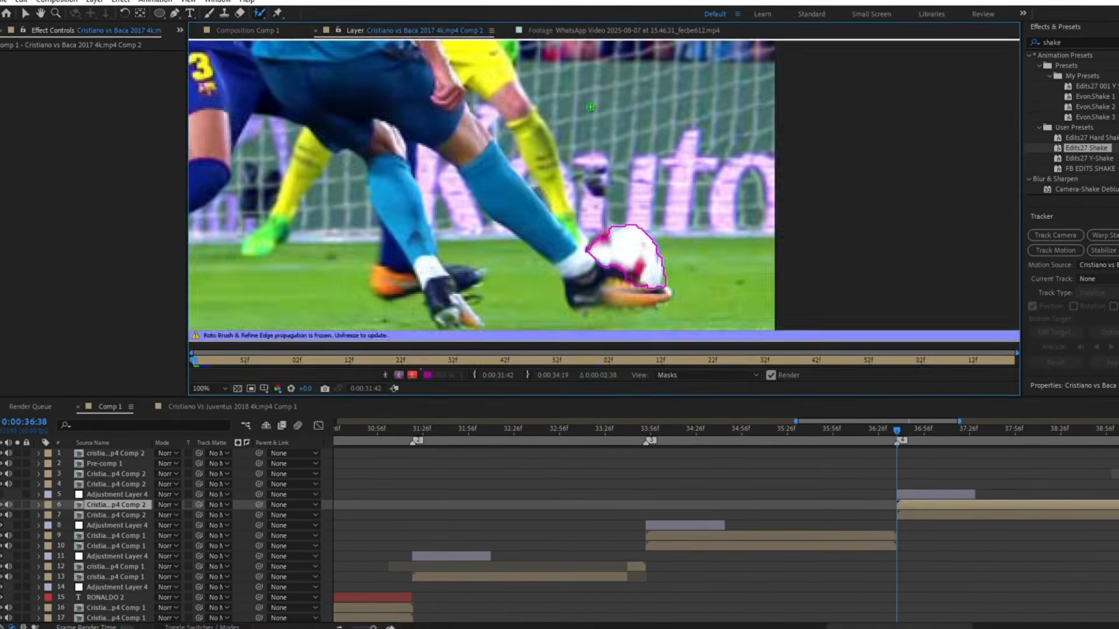
{"action": "left_click", "coordinate": [222, 387]}
{"action": "left_click", "coordinate": [223, 403]}
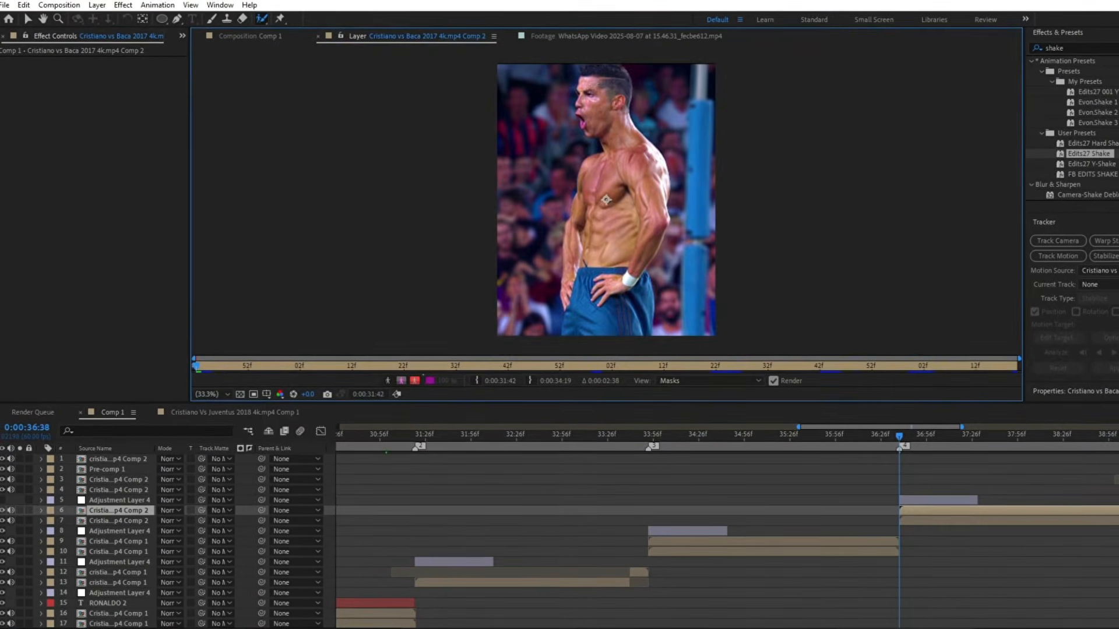
Step: Rotoscope the shirtless Ronaldo from the background, freeze the Roto Brush propagation and return to the composition
{"action": "left_click_drag", "start_coordinate": [594, 72], "coordinate": [584, 242]}
{"action": "mouse_move", "coordinate": [592, 202]}
{"action": "left_mouse_down"}
{"action": "mouse_move", "coordinate": [567, 327]}
{"action": "mouse_move", "coordinate": [622, 263]}
{"action": "mouse_move", "coordinate": [613, 312]}
{"action": "mouse_move", "coordinate": [635, 317]}
{"action": "mouse_move", "coordinate": [647, 188]}
{"action": "mouse_move", "coordinate": [597, 73]}
{"action": "left_mouse_up"}
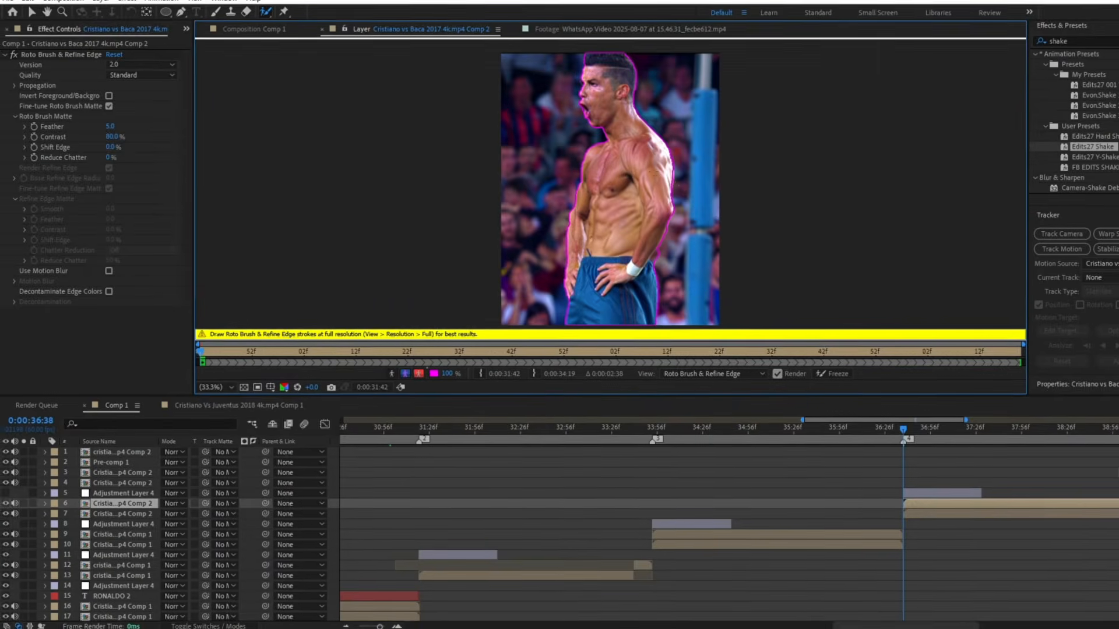
{"action": "left_click", "coordinate": [819, 380]}
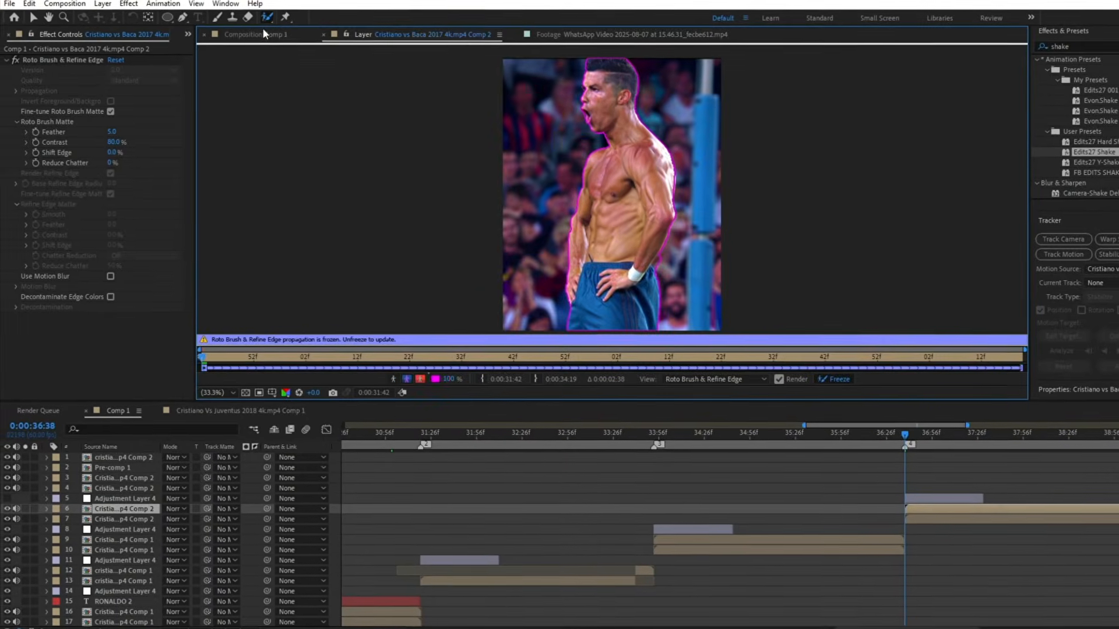
{"action": "left_click", "coordinate": [260, 33]}
Step: Place Ultimate_Explosion.mp4 between the rotoscoped Ronaldo layer and its original clip, starting at 0:36:38
{"action": "left_click", "coordinate": [181, 37]}
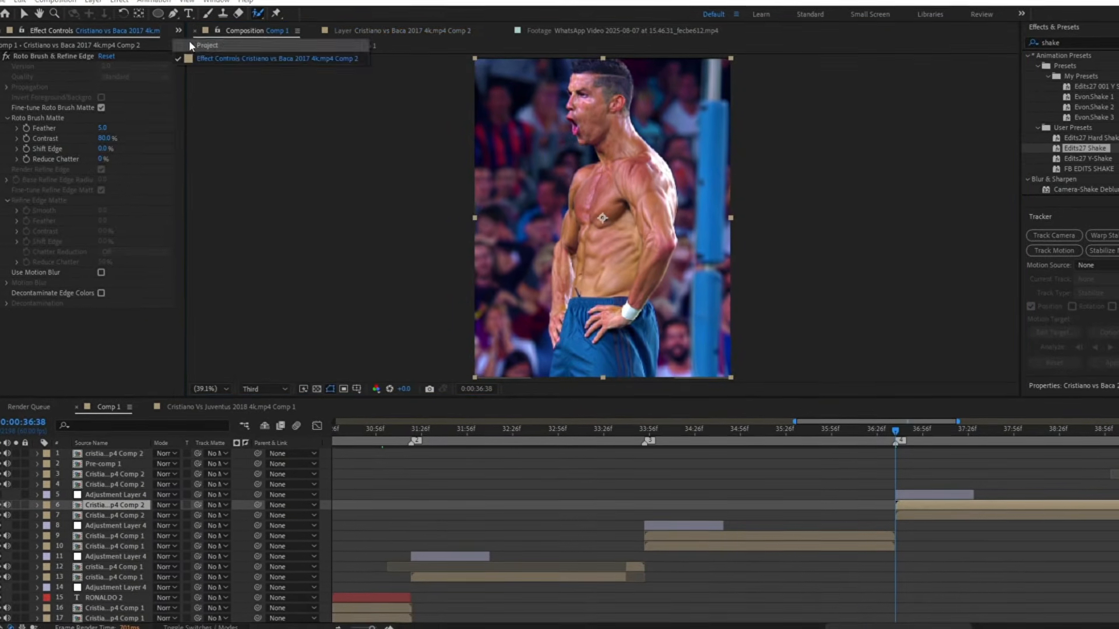
{"action": "left_click", "coordinate": [191, 44]}
{"action": "left_click", "coordinate": [46, 158]}
{"action": "left_click_drag", "start_coordinate": [45, 167], "coordinate": [831, 402]}
{"action": "left_click_drag", "start_coordinate": [906, 513], "coordinate": [908, 513]}
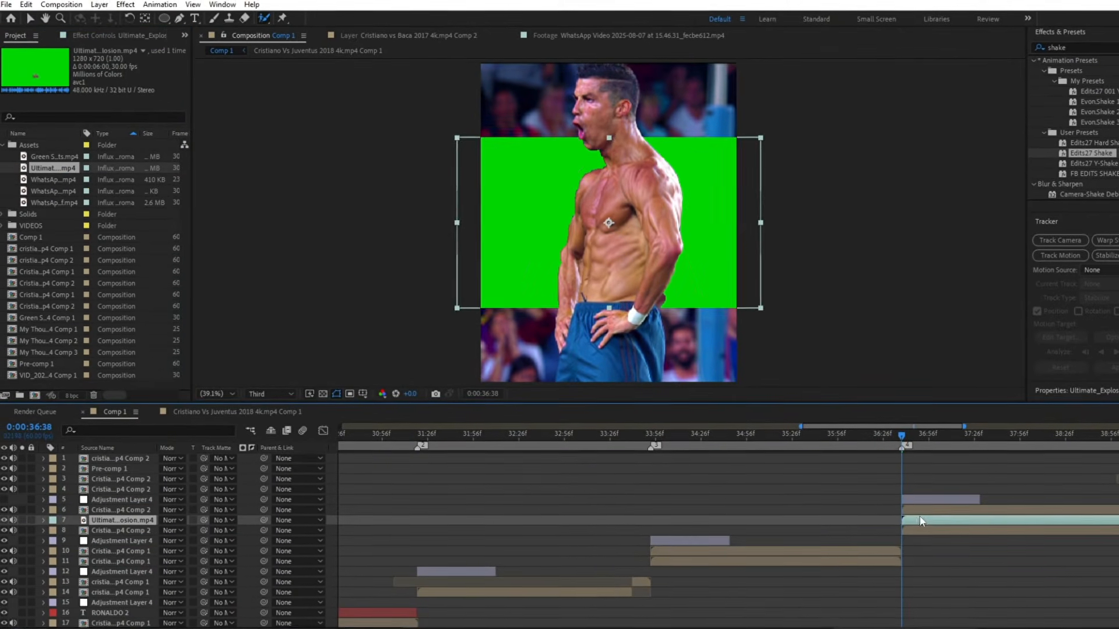
Step: Apply Keylight (1.2) to the green-screen explosion layer
{"action": "key", "text": "ctrl+space"}
{"action": "type", "text": "ke"}
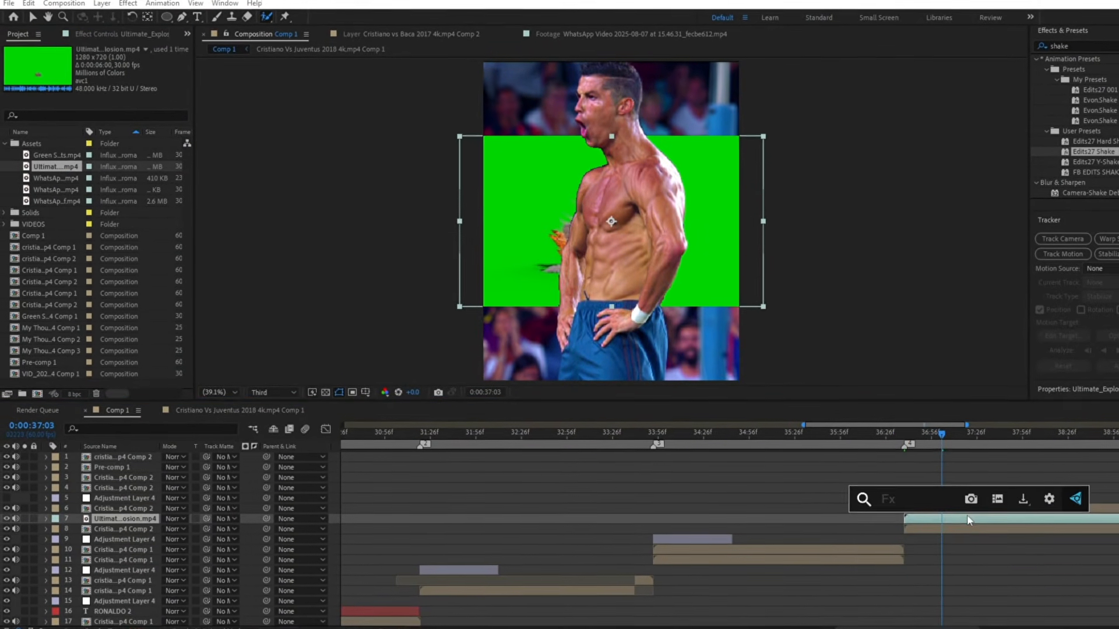
{"action": "left_click", "coordinate": [967, 521]}
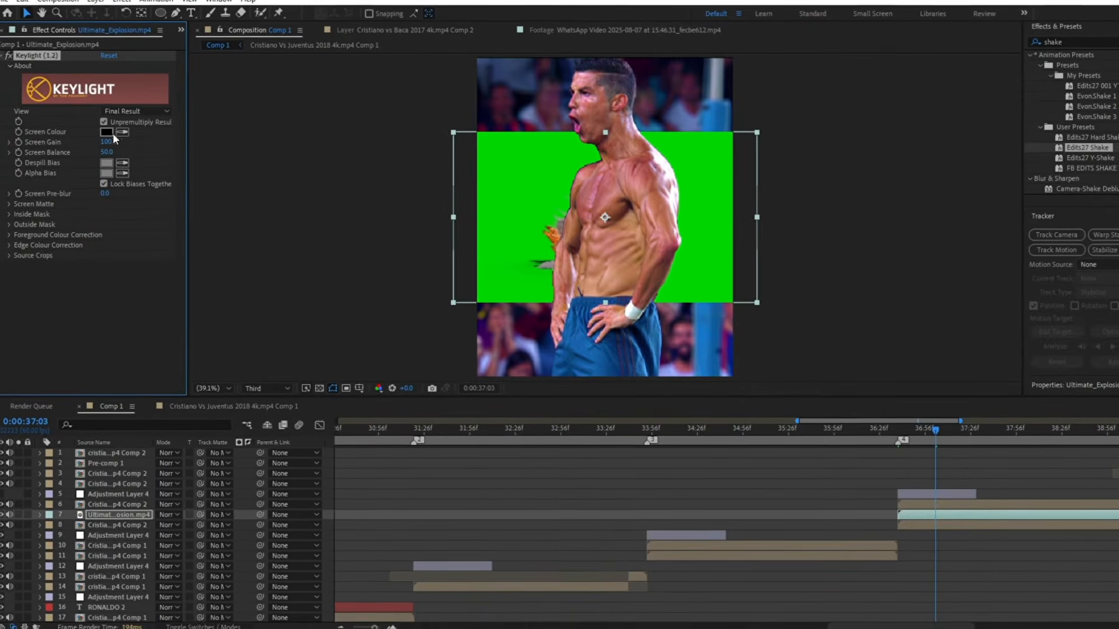
Step: Key out the explosion's green background and enlarge the explosion to 159%, lowered behind Ronaldo's waist
{"action": "left_click", "coordinate": [513, 186]}
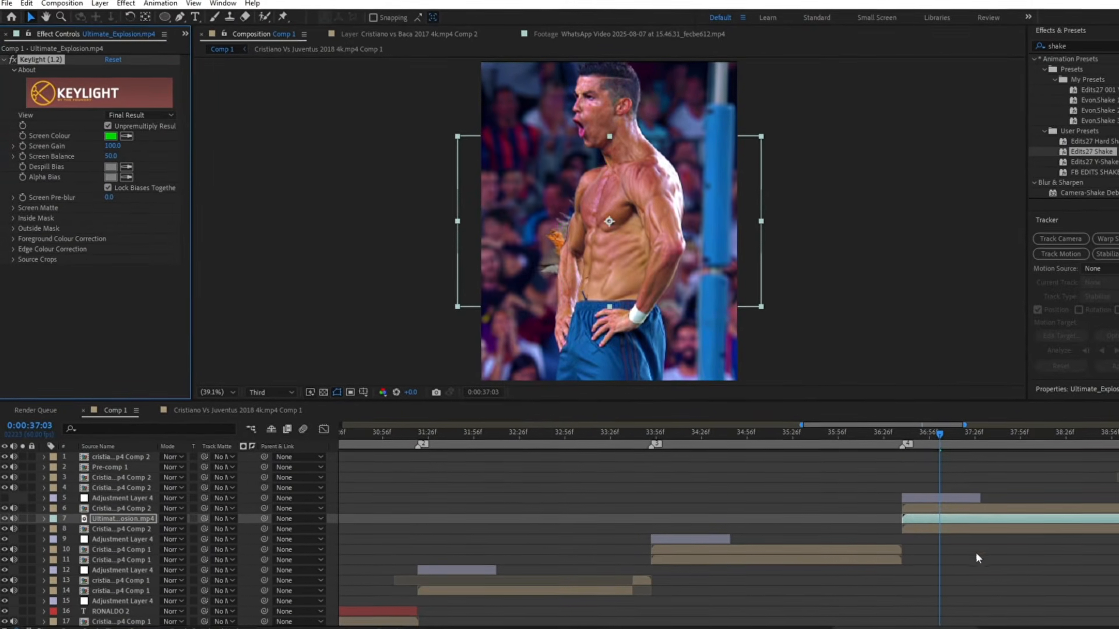
{"action": "key", "text": "s"}
{"action": "left_click_drag", "start_coordinate": [175, 524], "coordinate": [290, 505]}
{"action": "left_click_drag", "start_coordinate": [757, 316], "coordinate": [753, 394]}
{"action": "left_click_drag", "start_coordinate": [869, 624], "coordinate": [923, 624]}
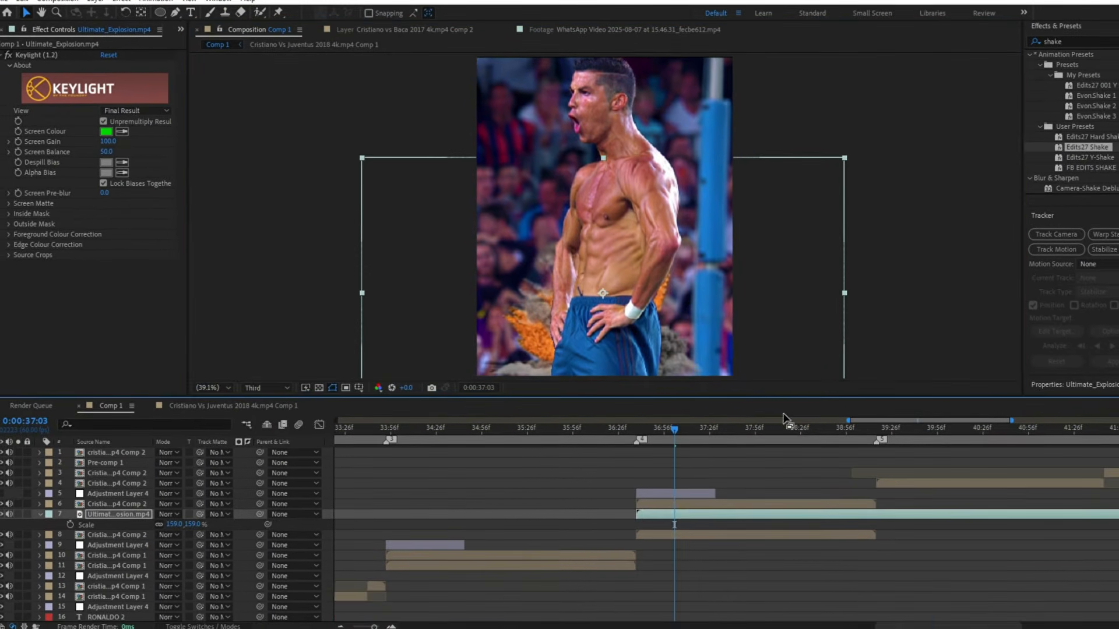
{"action": "left_click_drag", "start_coordinate": [725, 439], "coordinate": [854, 463]}
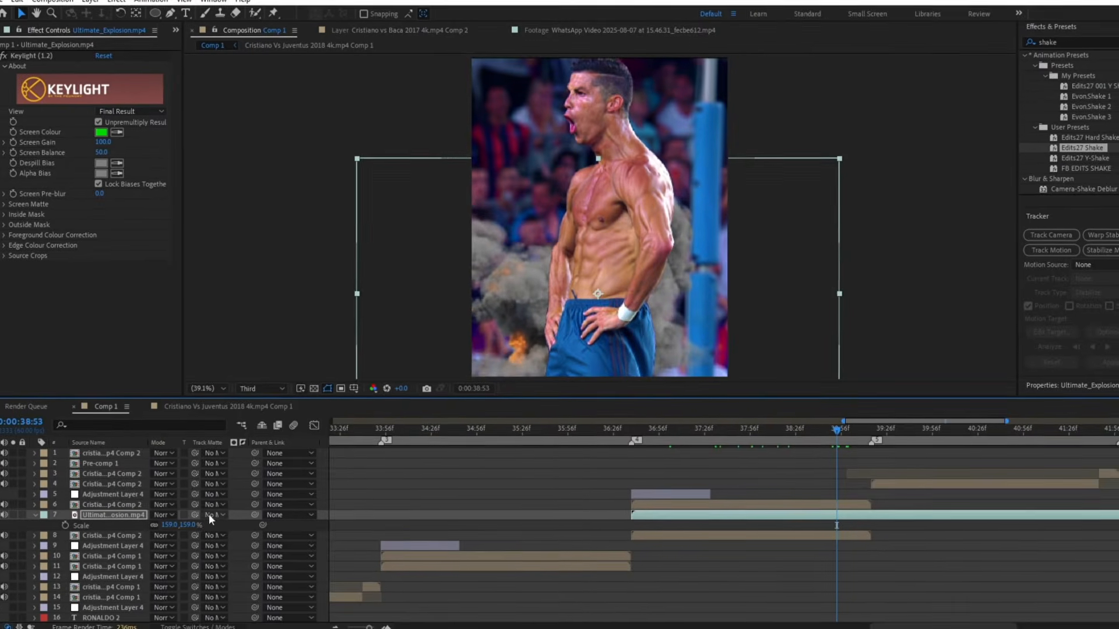
Step: Scale the explosion layer to 187% and nudge it right so it spreads on both sides of Ronaldo's waist
{"action": "left_click_drag", "start_coordinate": [187, 525], "coordinate": [203, 525]}
{"action": "left_click_drag", "start_coordinate": [610, 308], "coordinate": [637, 313]}
{"action": "left_click_drag", "start_coordinate": [864, 441], "coordinate": [712, 435]}
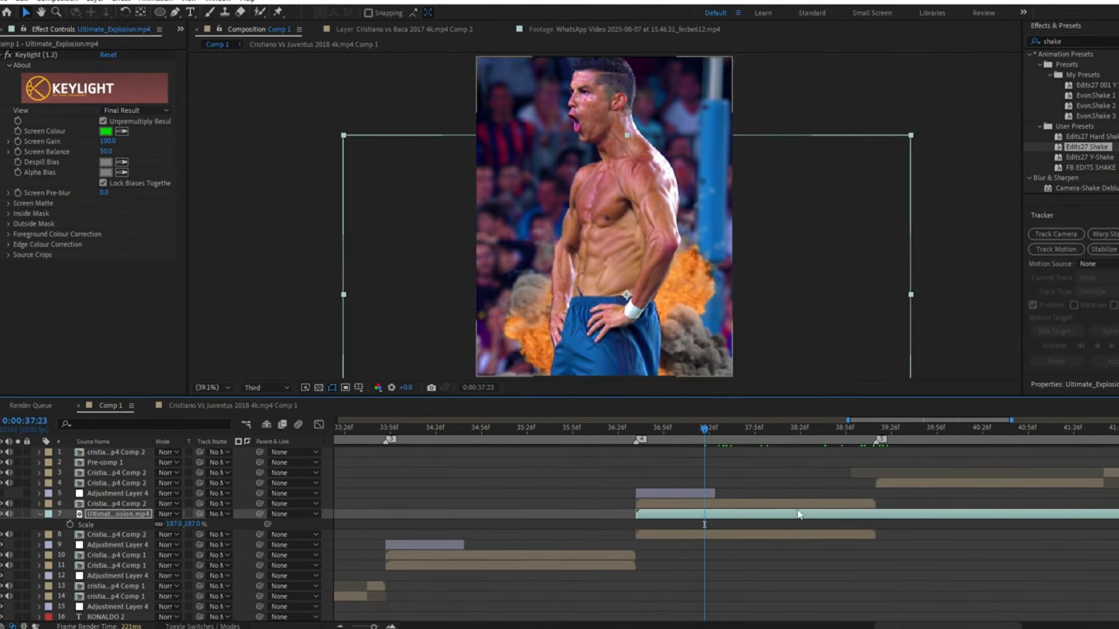
Step: Split the explosion layer at the fifth marker, 0:39:15, and delete the part after it
{"action": "left_click", "coordinate": [873, 430]}
{"action": "key", "text": "ctrl+shift+d"}
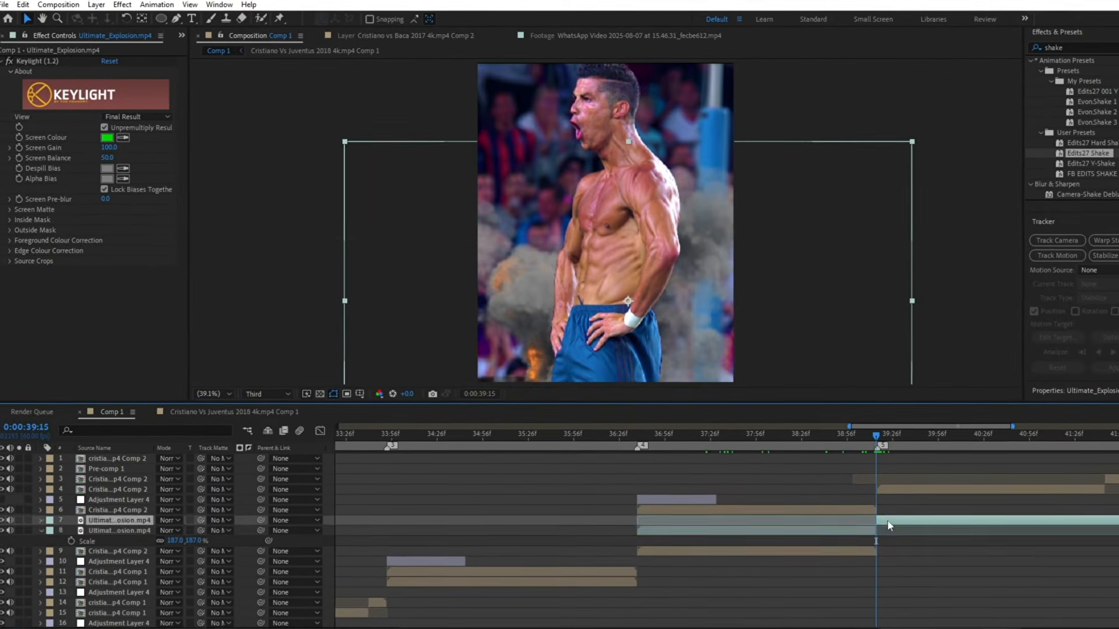
{"action": "key", "text": "Delete"}
Step: Add a Drop Shadow to the rotoscoped shirtless Ronaldo layer with opacity 99% and softness 173
{"action": "left_click", "coordinate": [840, 507]}
{"action": "key", "text": "ctrl+space"}
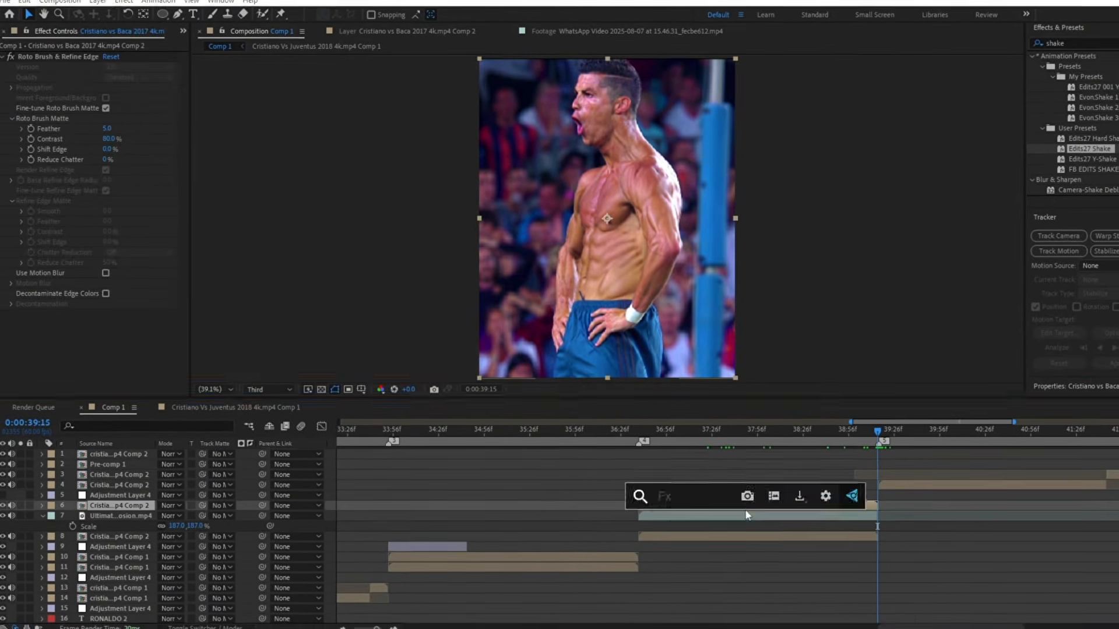
{"action": "type", "text": "dro"}
{"action": "key", "text": "Return"}
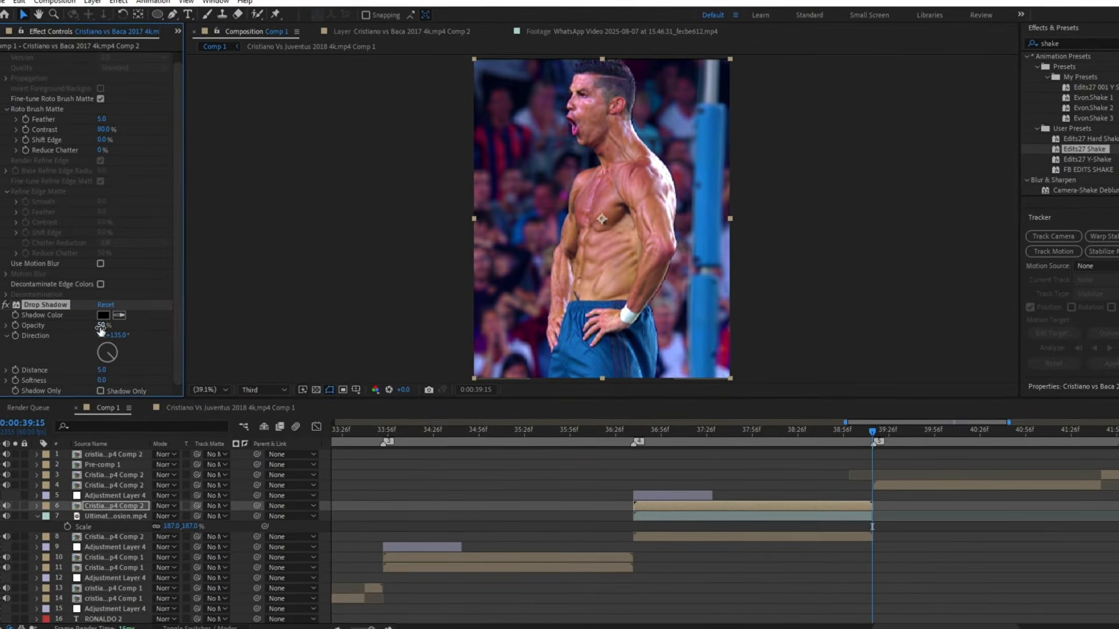
{"action": "left_click_drag", "start_coordinate": [101, 327], "coordinate": [175, 332]}
{"action": "left_click_drag", "start_coordinate": [109, 383], "coordinate": [210, 383]}
{"action": "left_click_drag", "start_coordinate": [685, 432], "coordinate": [728, 438]}
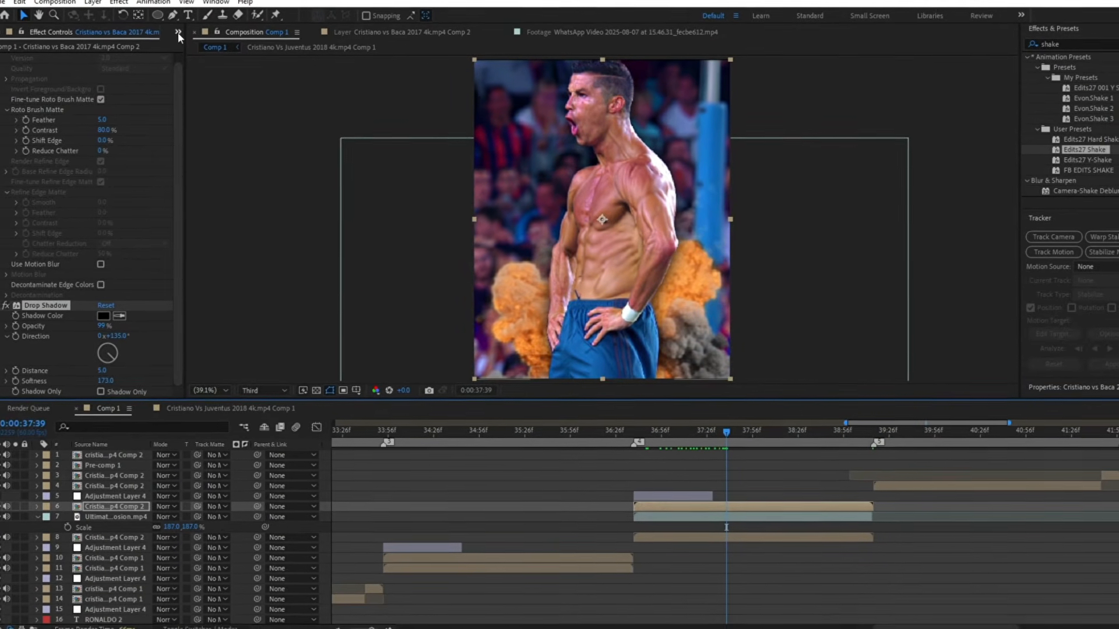
Step: Duplicate the fourth marker's Adjustment Layer 4 and place the copy above the next clip, starting at 0:39:16
{"action": "left_click", "coordinate": [856, 436]}
{"action": "left_click_drag", "start_coordinate": [862, 438], "coordinate": [877, 438]}
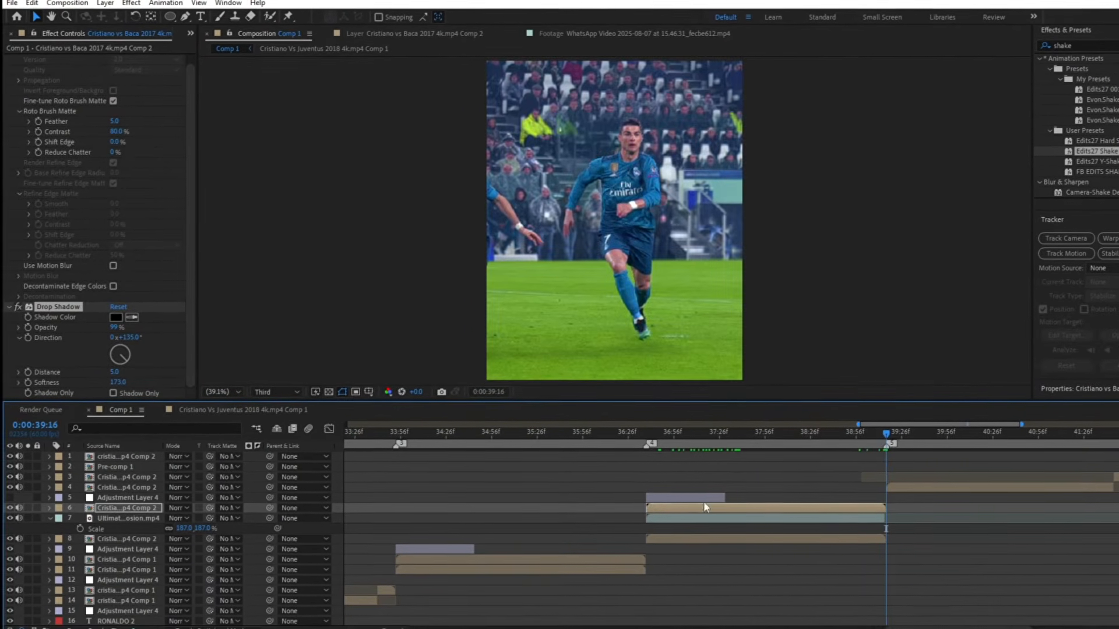
{"action": "left_click", "coordinate": [693, 497]}
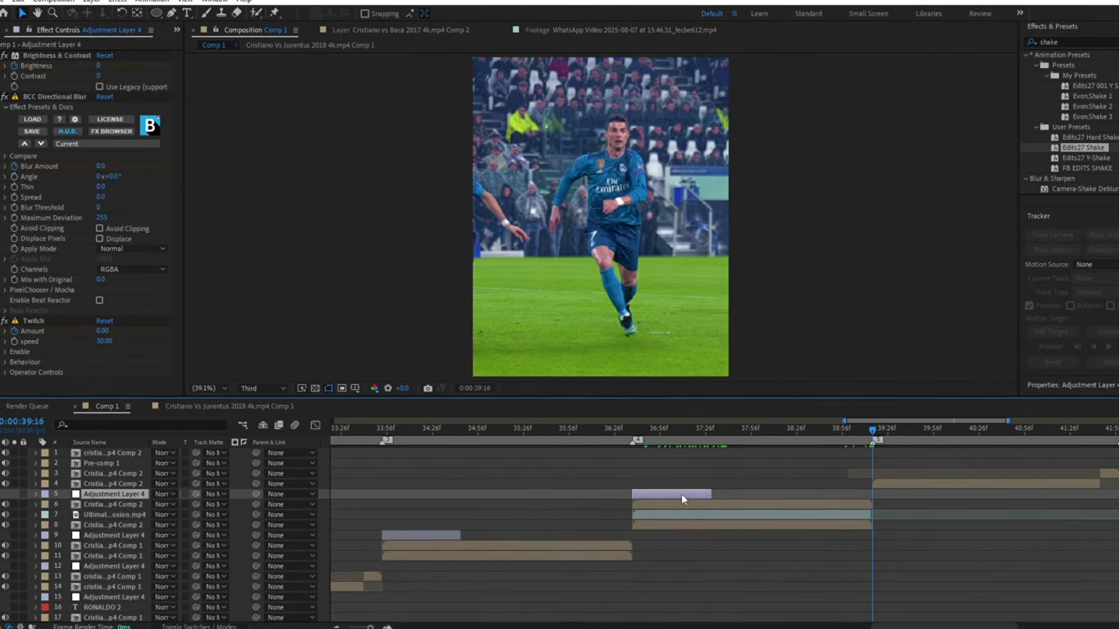
{"action": "key", "text": "ctrl+d"}
{"action": "left_click_drag", "start_coordinate": [108, 495], "coordinate": [116, 481]}
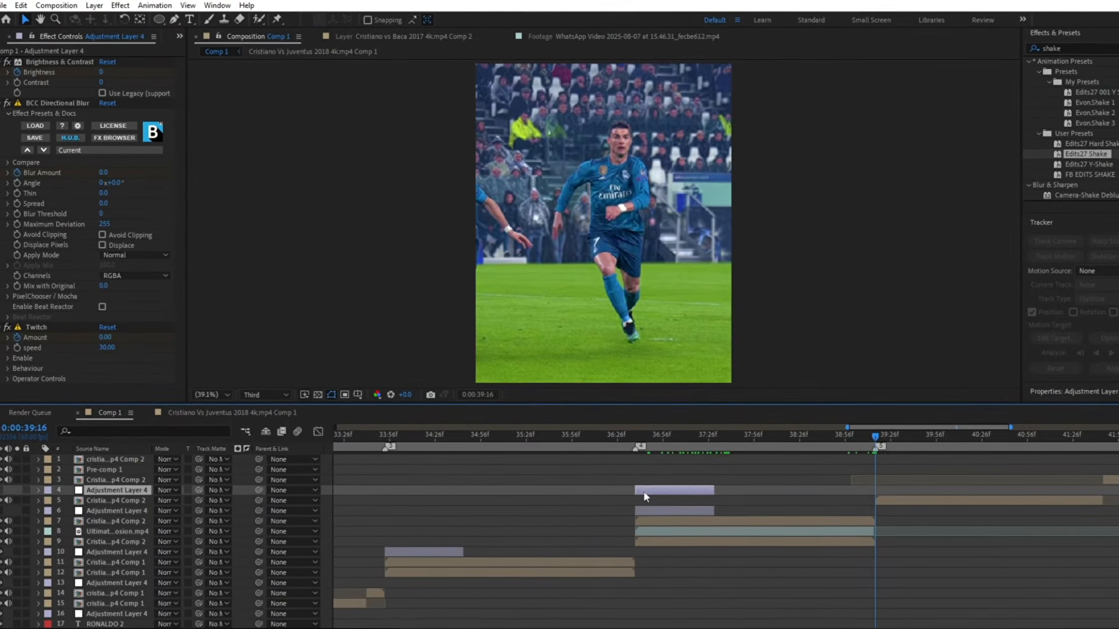
{"action": "left_click_drag", "start_coordinate": [661, 488], "coordinate": [901, 499]}
Step: Duplicate the adjustment layer again and place the copy above Pre-comp 1 at the sixth marker, 0:41:59
{"action": "key", "text": "ctrl+d"}
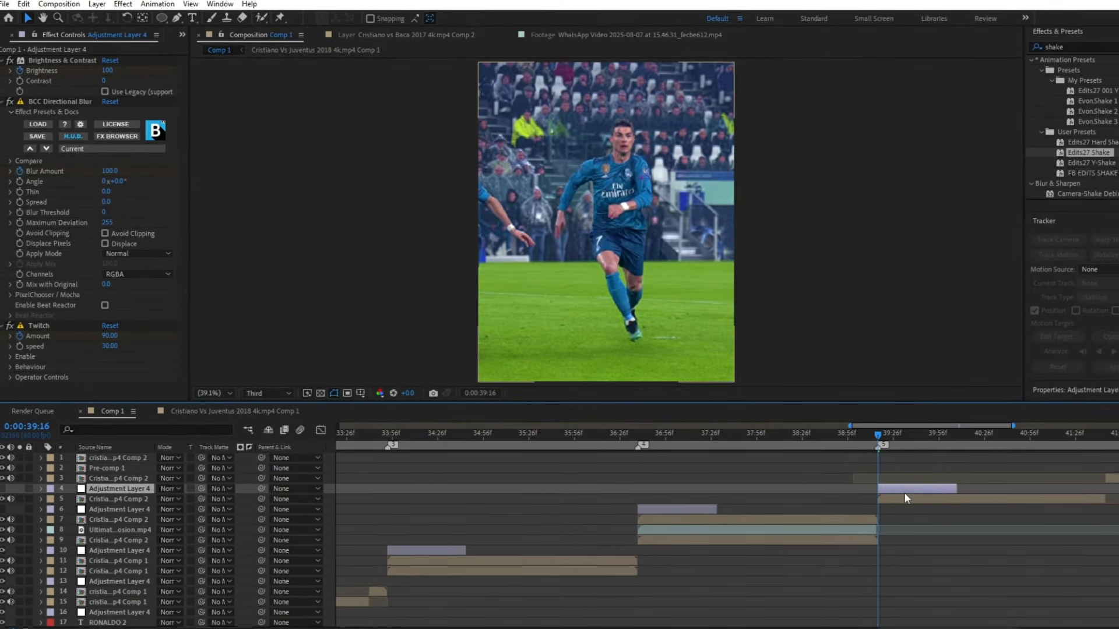
{"action": "left_click_drag", "start_coordinate": [119, 487], "coordinate": [119, 461]}
{"action": "mouse_move", "coordinate": [1064, 472]}
{"action": "left_mouse_down"}
{"action": "mouse_move", "coordinate": [1115, 471]}
{"action": "mouse_move", "coordinate": [676, 481]}
{"action": "mouse_move", "coordinate": [666, 447]}
{"action": "left_mouse_up"}
{"action": "key", "text": "i"}
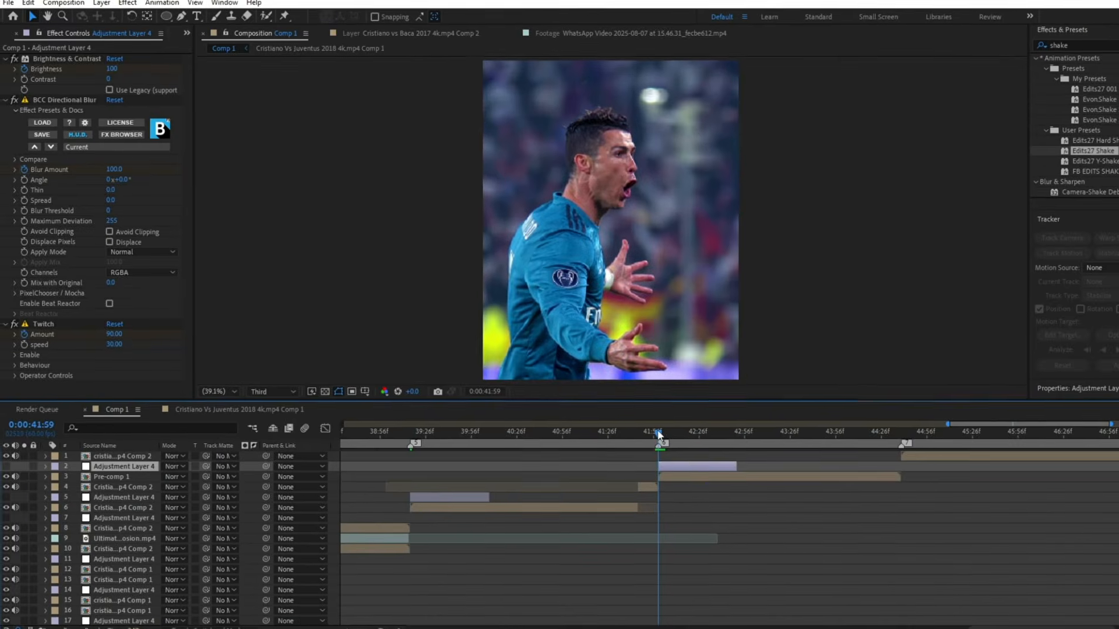
Step: Duplicate Pre-comp 1, rotoscope Ronaldo with both hands in the copy, freeze the propagation and return to the composition
{"action": "key", "text": "ctrl+d"}
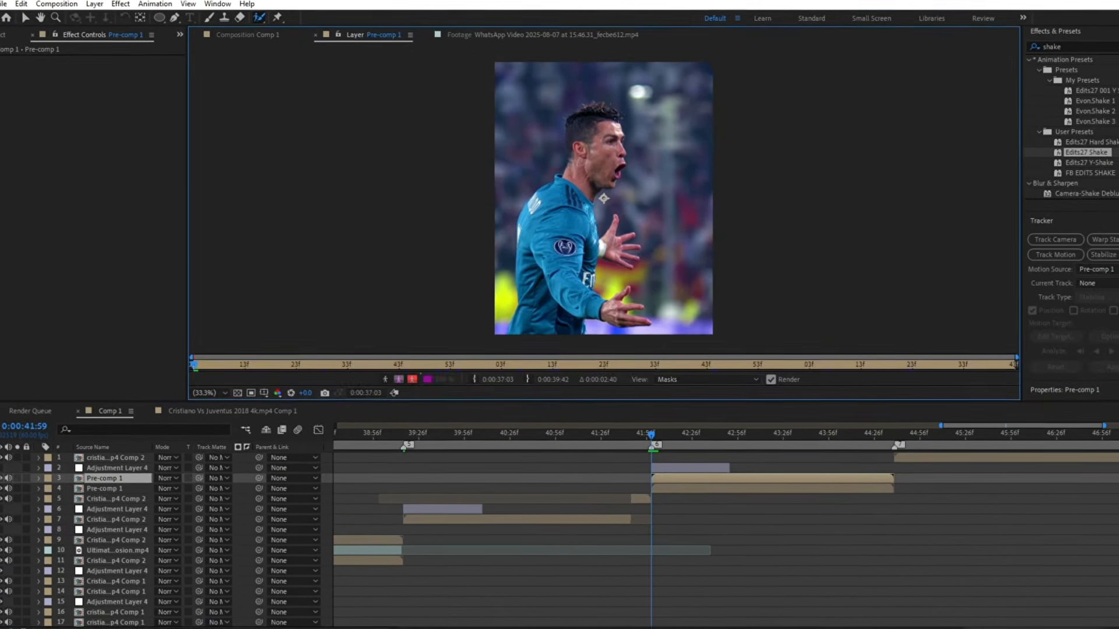
{"action": "mouse_move", "coordinate": [595, 112]}
{"action": "left_mouse_down"}
{"action": "mouse_move", "coordinate": [574, 215]}
{"action": "mouse_move", "coordinate": [586, 286]}
{"action": "left_mouse_up"}
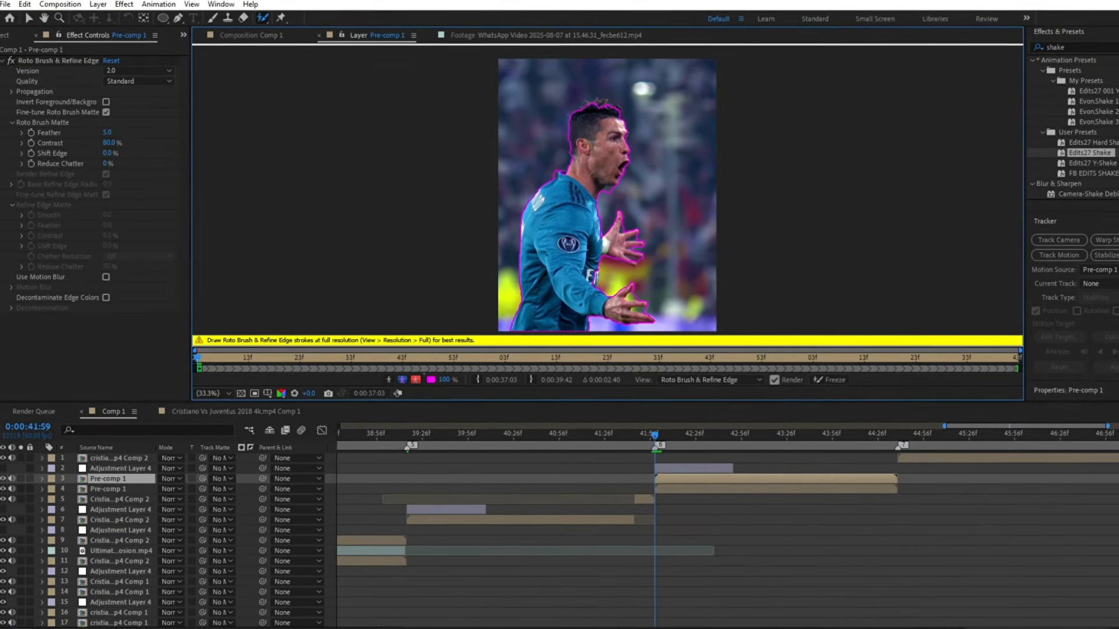
{"action": "left_click_drag", "start_coordinate": [652, 247], "coordinate": [631, 246]}
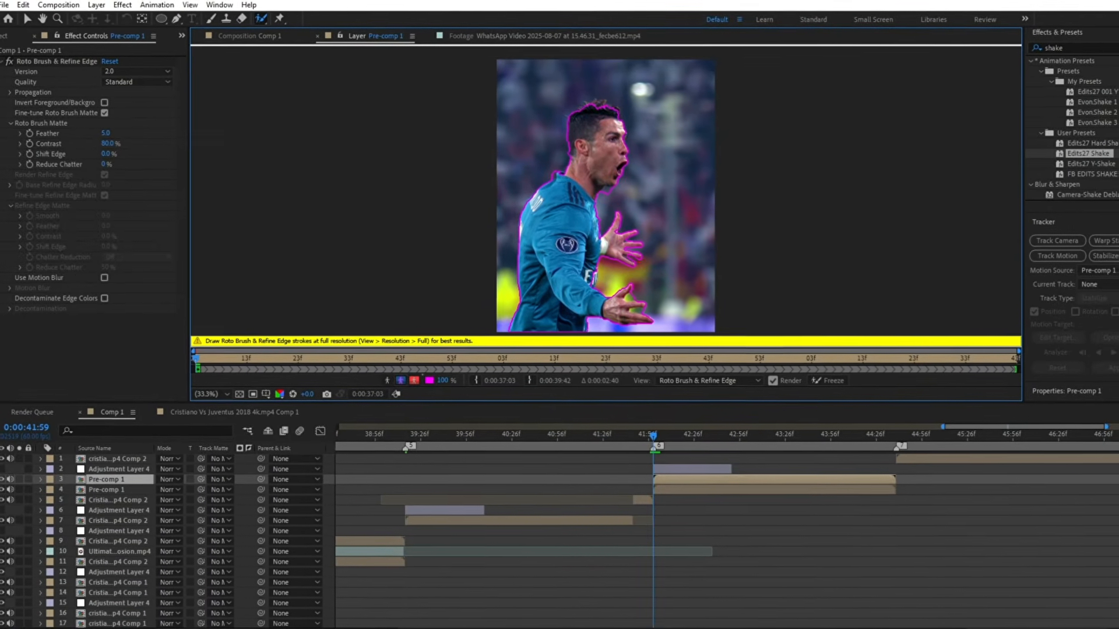
{"action": "left_click_drag", "start_coordinate": [652, 315], "coordinate": [630, 310]}
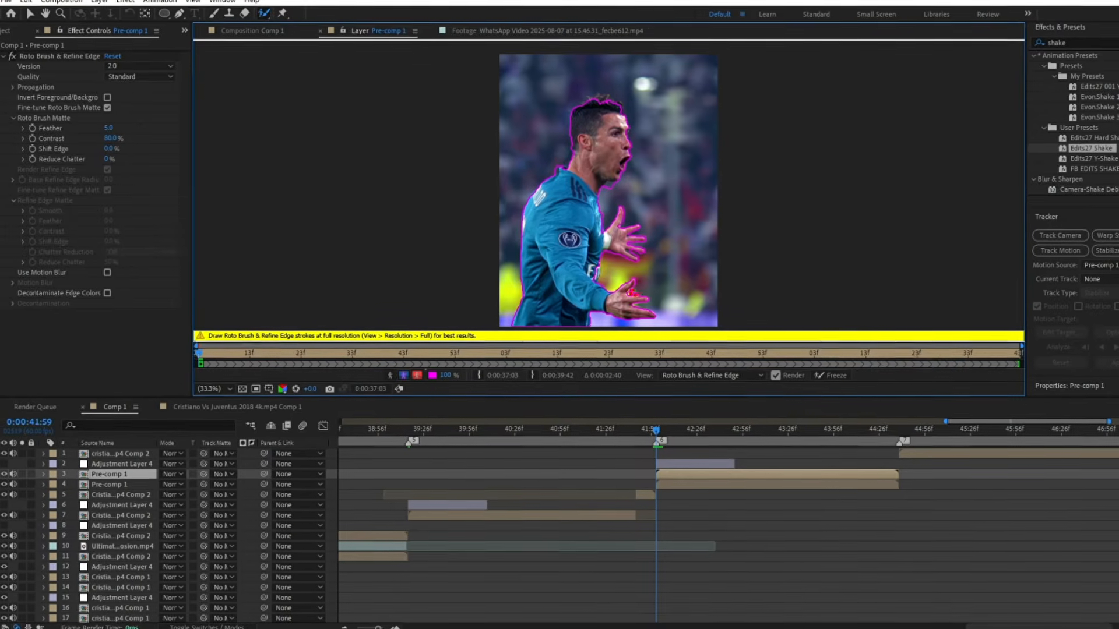
{"action": "left_click", "coordinate": [827, 376]}
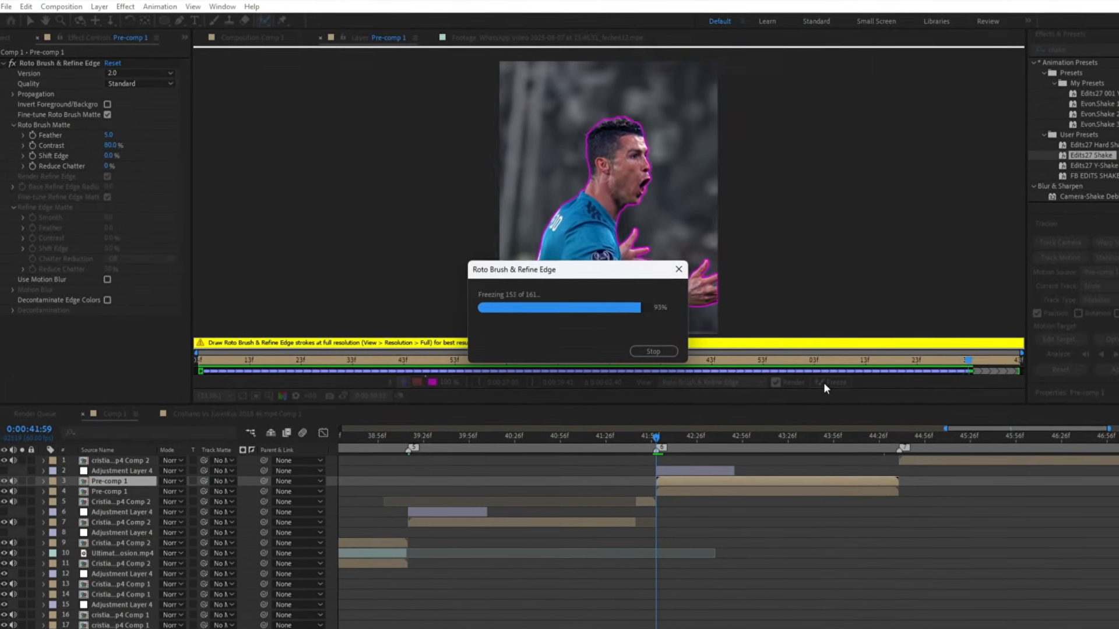
{"action": "left_click", "coordinate": [250, 35]}
Step: Copy the Drop Shadow from the rotoscoped shirtless Ronaldo layer onto the rotoscoped Pre-comp 1 layer
{"action": "left_click", "coordinate": [6, 34]}
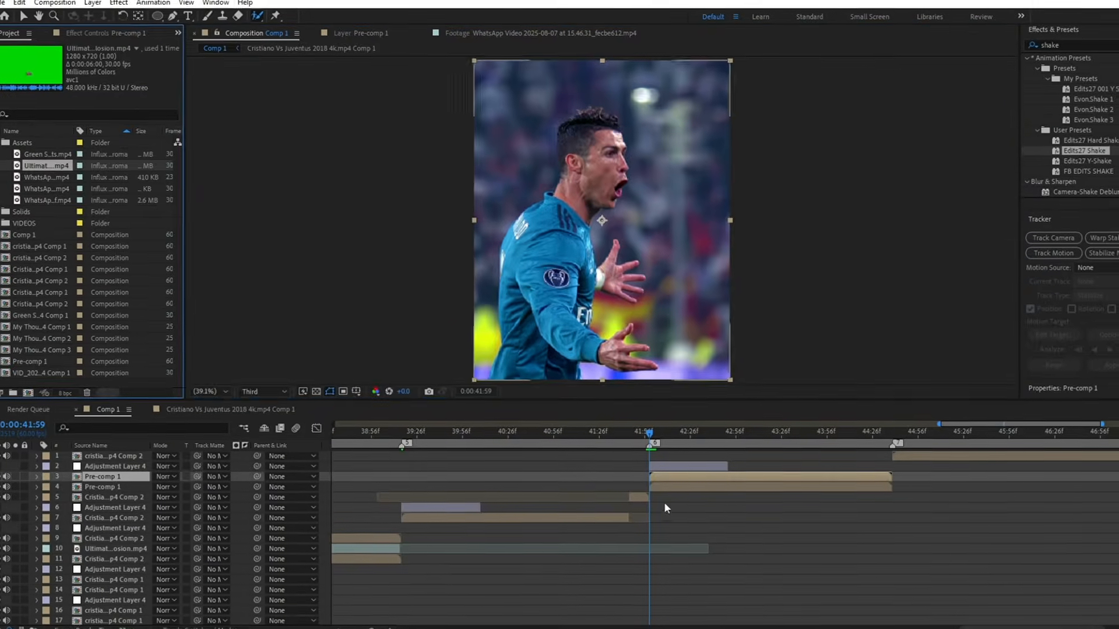
{"action": "left_click", "coordinate": [364, 537]}
{"action": "left_click", "coordinate": [733, 474]}
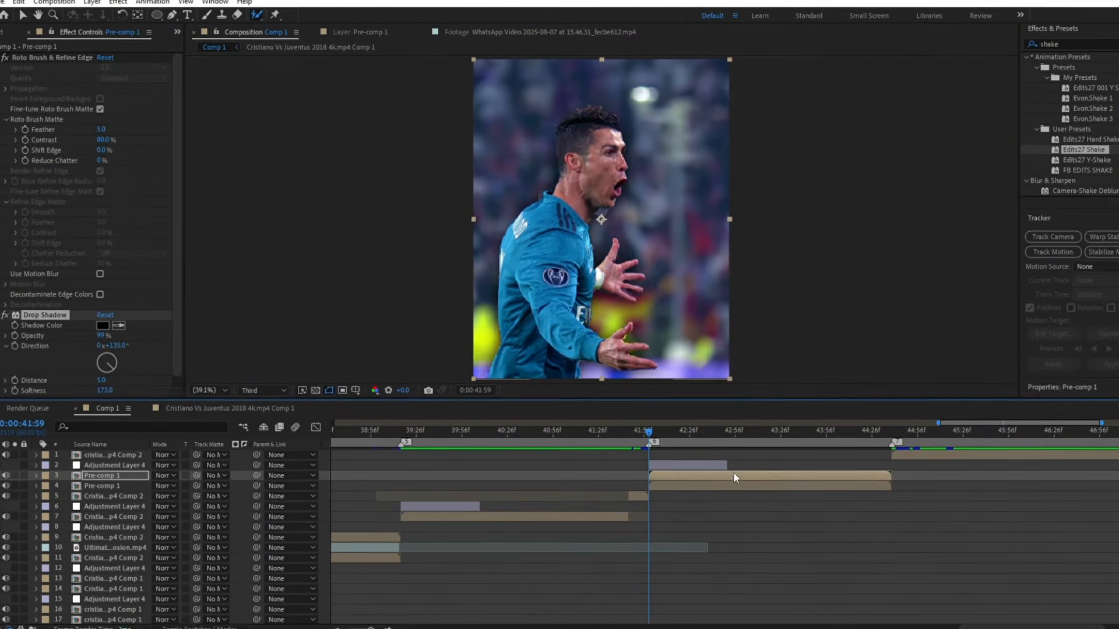
Step: Place the 10-second WhatsApp light-streak clip between the two Pre-comp 1 layers, cut at 0:41:59, with Add blending
{"action": "left_click", "coordinate": [7, 30]}
{"action": "left_click", "coordinate": [48, 198]}
{"action": "left_click_drag", "start_coordinate": [54, 205], "coordinate": [653, 489]}
{"action": "left_click_drag", "start_coordinate": [692, 490], "coordinate": [597, 491]}
{"action": "key", "text": "ctrl+shift+d"}
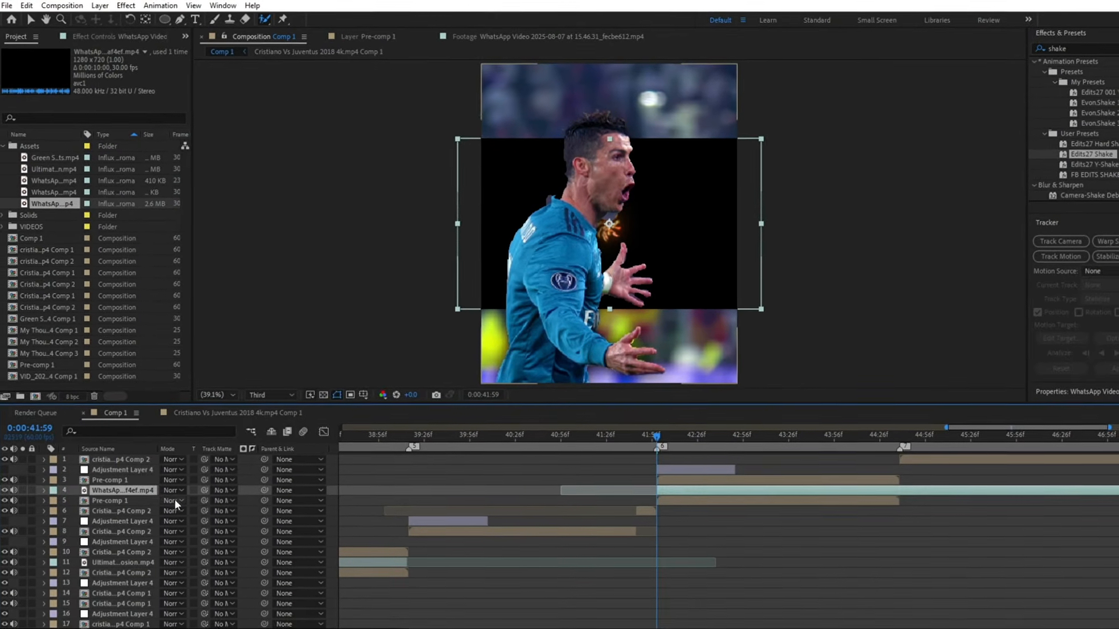
{"action": "left_click", "coordinate": [166, 490]}
{"action": "left_click", "coordinate": [228, 229]}
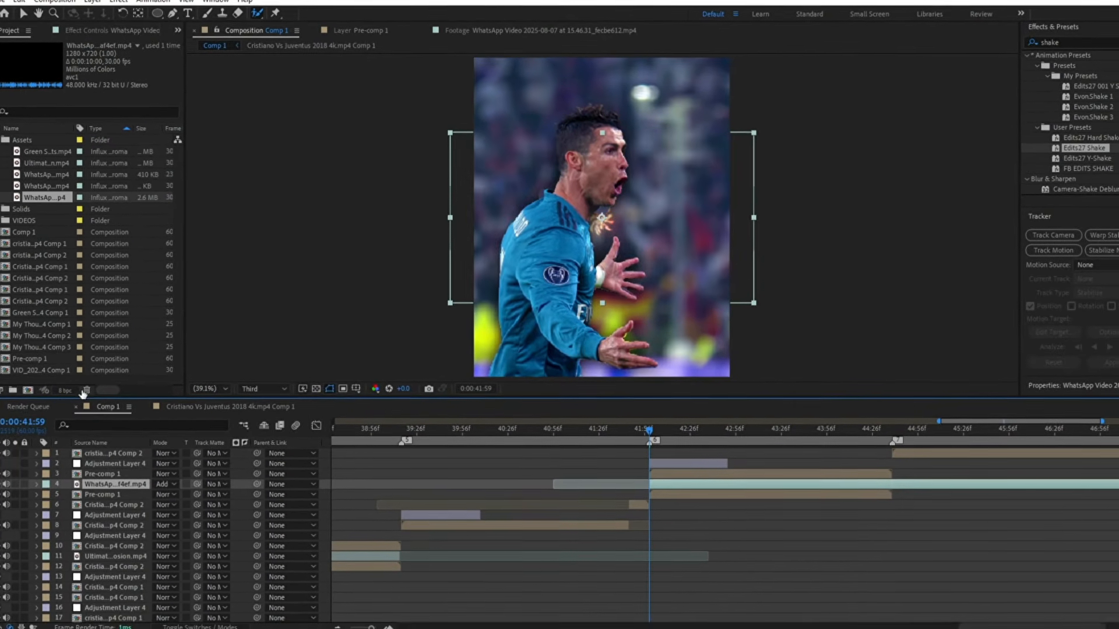
Step: Rotate the light-streak clip 90° and scale it to 210%
{"action": "type", "text": "r90"}
{"action": "key", "text": "Return"}
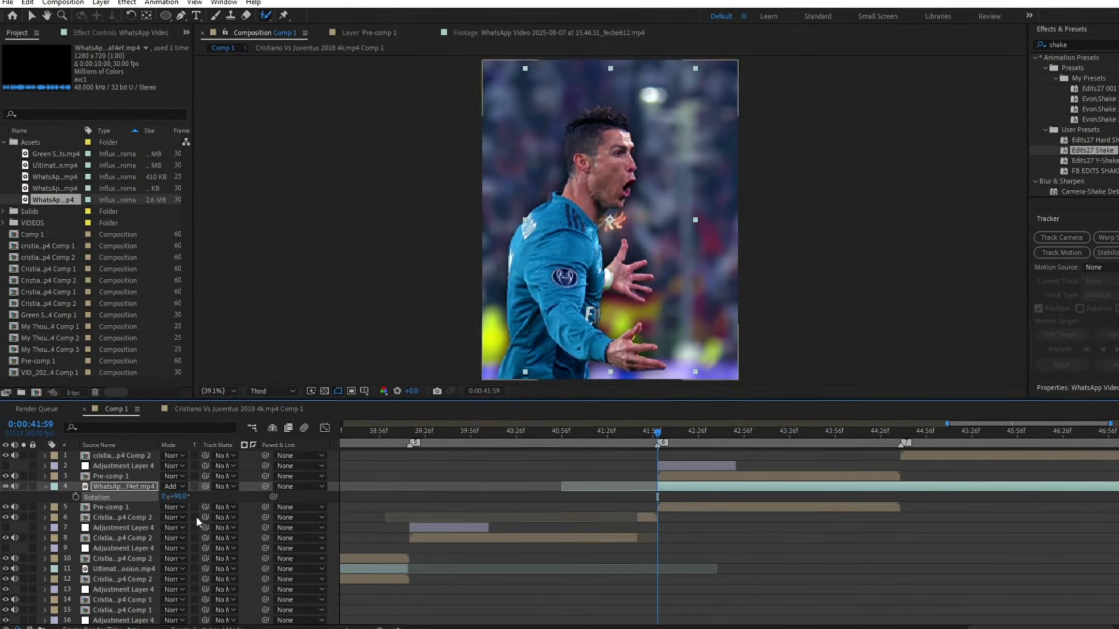
{"action": "left_click_drag", "start_coordinate": [202, 500], "coordinate": [267, 500]}
{"action": "key", "text": "space"}
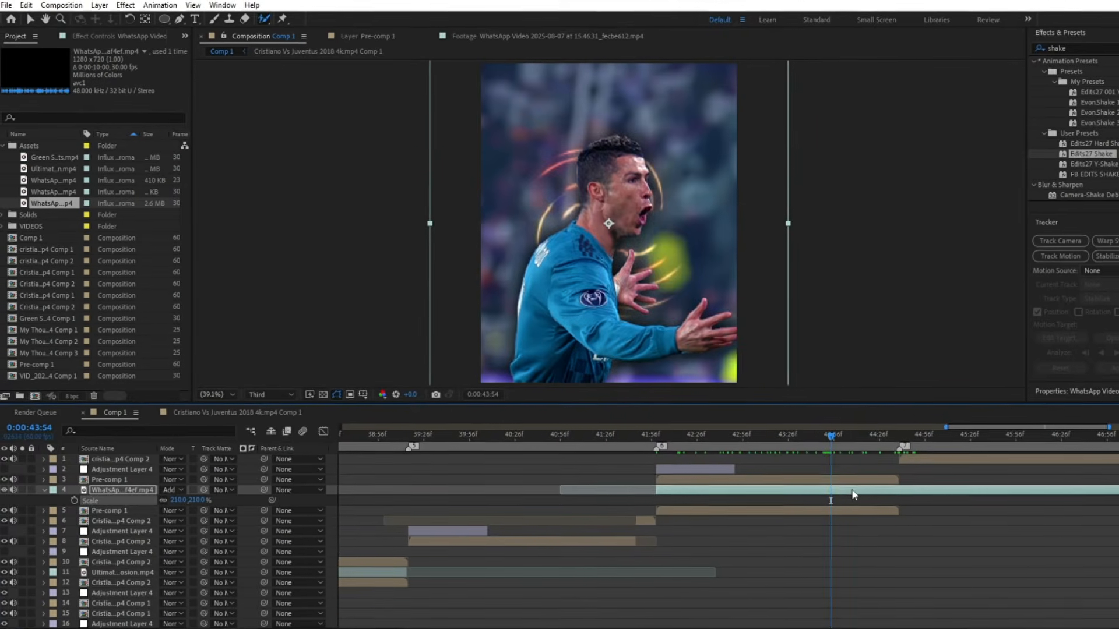
Step: Shift the light-streak clip earlier in time and raise it behind Ronaldo's head
{"action": "left_click_drag", "start_coordinate": [854, 489], "coordinate": [784, 487]}
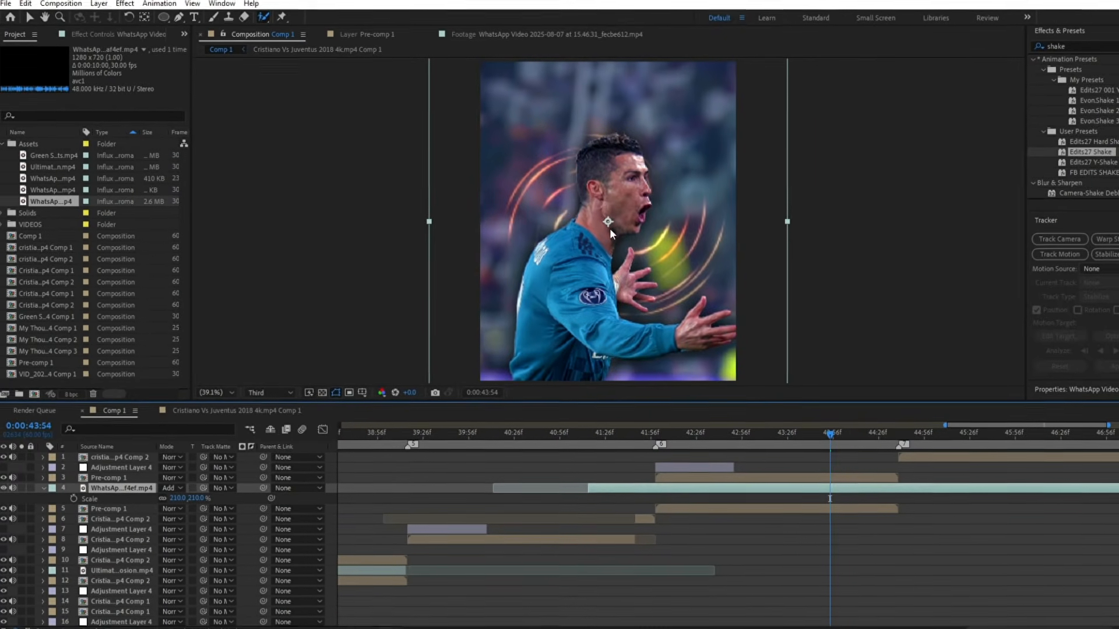
{"action": "left_click", "coordinate": [610, 224]}
{"action": "left_click", "coordinate": [667, 353]}
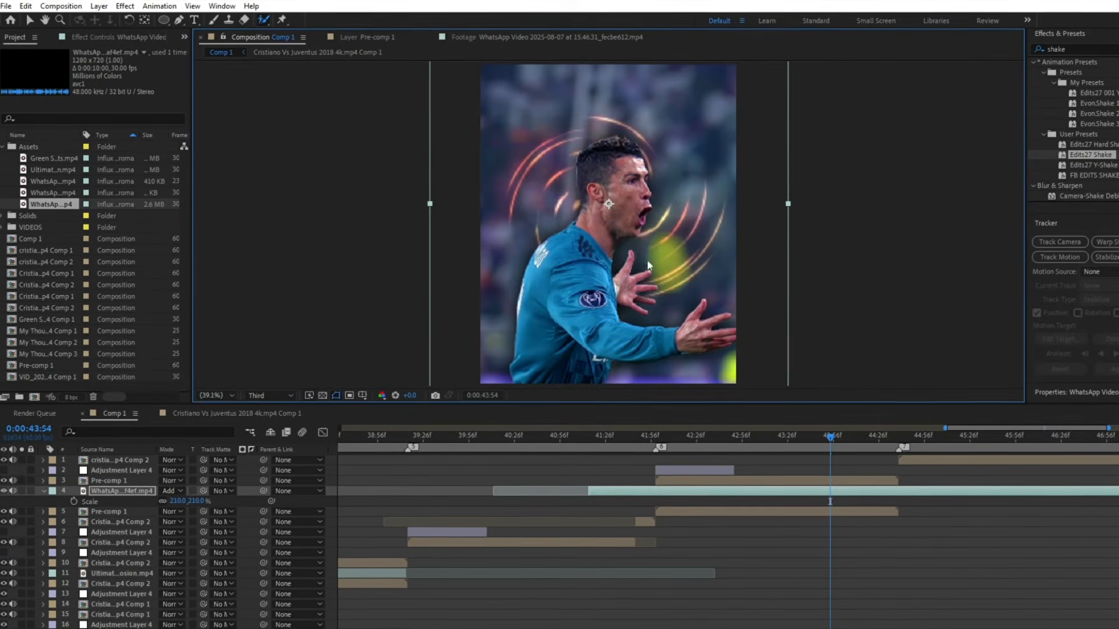
Step: Trim the light-streak clip to run only between the sixth and seventh markers, 0:41:59 to 0:44:39
{"action": "left_click", "coordinate": [902, 444]}
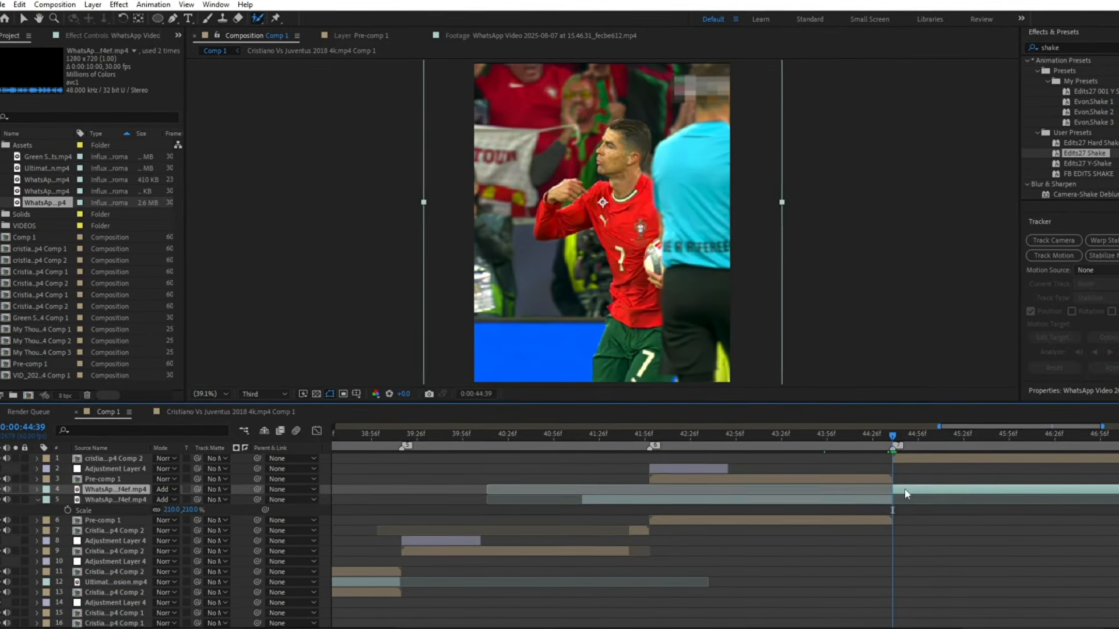
{"action": "left_click", "coordinate": [655, 438]}
{"action": "left_click_drag", "start_coordinate": [658, 433], "coordinate": [655, 436]}
{"action": "left_click", "coordinate": [666, 487]}
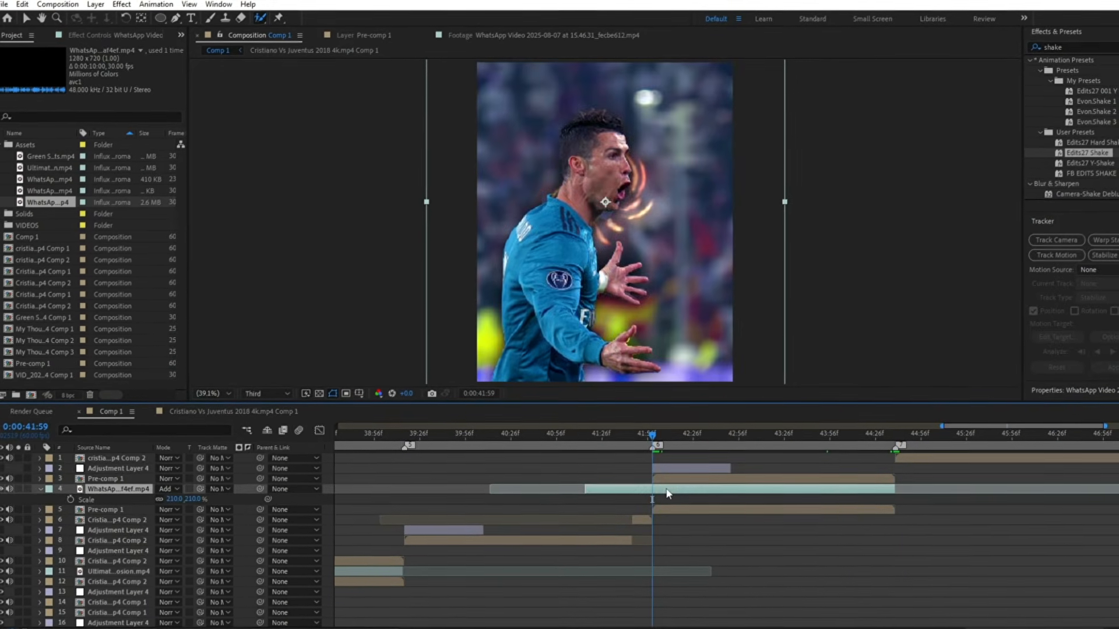
{"action": "key", "text": "ctrl+shift+d"}
{"action": "left_click", "coordinate": [649, 500]}
{"action": "key", "text": "Delete"}
Step: Turn the visibility of the hidden shake adjustment layers back on
{"action": "left_click", "coordinate": [678, 471]}
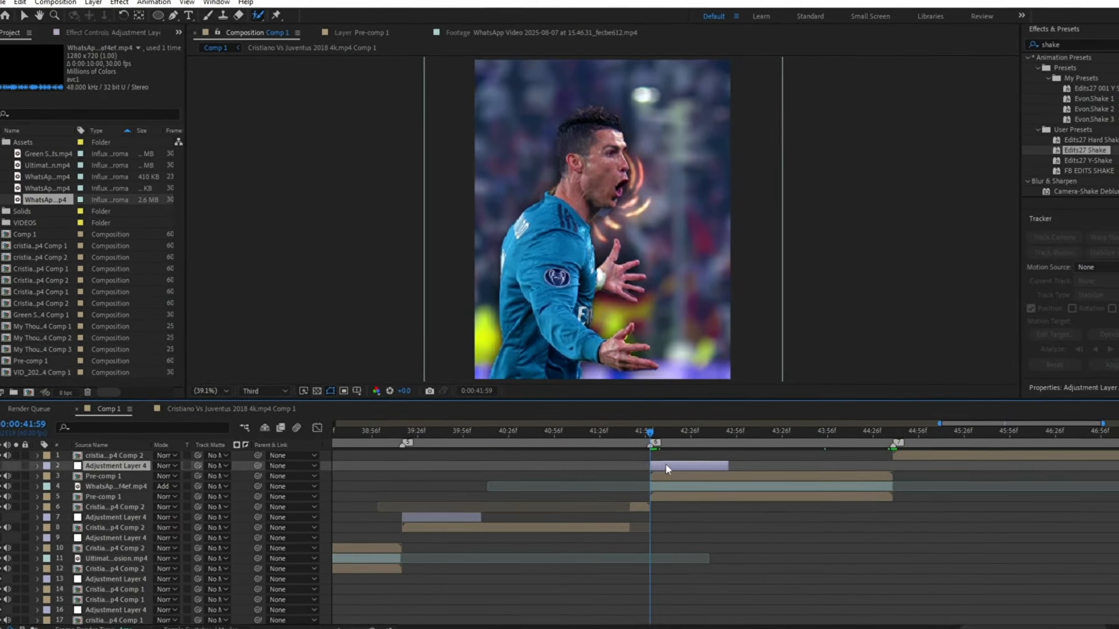
{"action": "left_click", "coordinate": [5, 518]}
{"action": "left_click", "coordinate": [4, 539]}
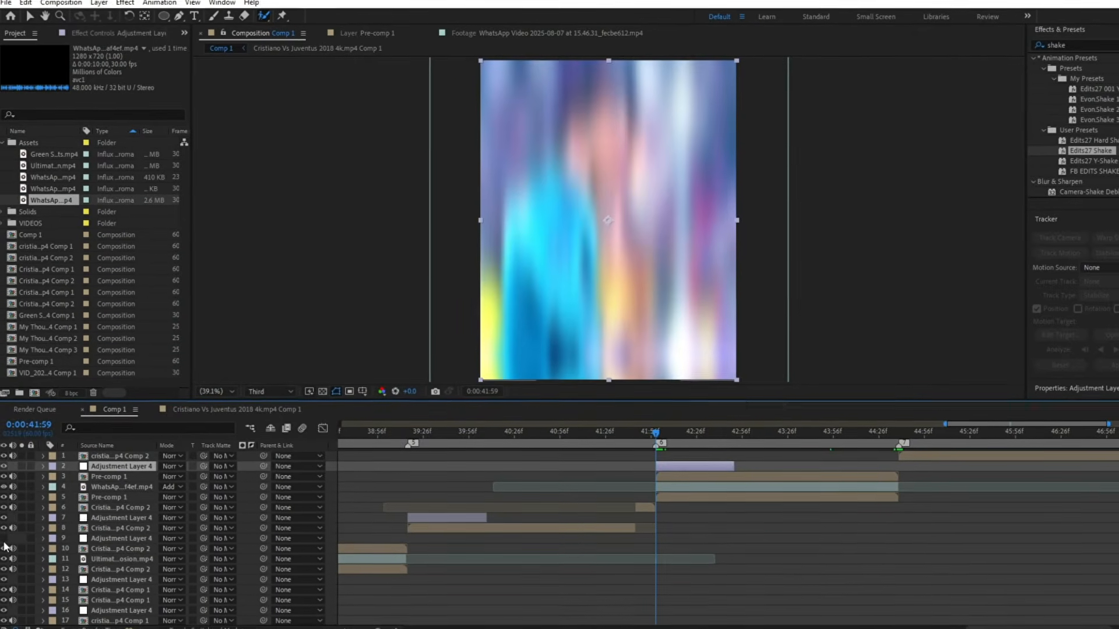
Step: Duplicate the sixth marker's adjustment layer and place the copy above the last clip, starting at 0:44:39
{"action": "left_click", "coordinate": [895, 432]}
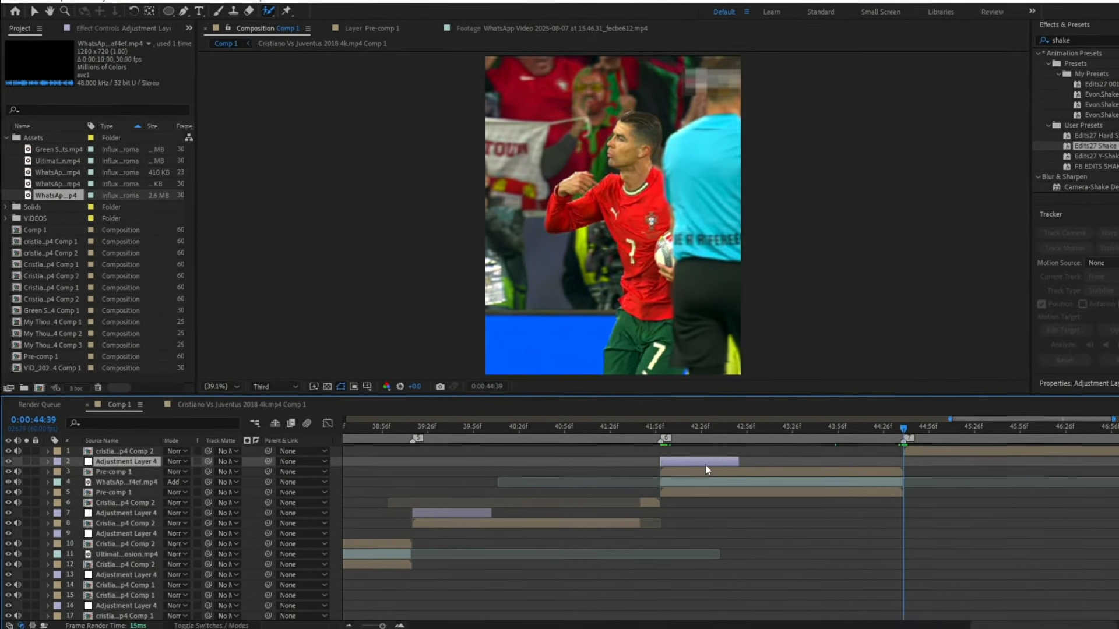
{"action": "key", "text": "ctrl+d"}
{"action": "left_click_drag", "start_coordinate": [102, 469], "coordinate": [96, 456]}
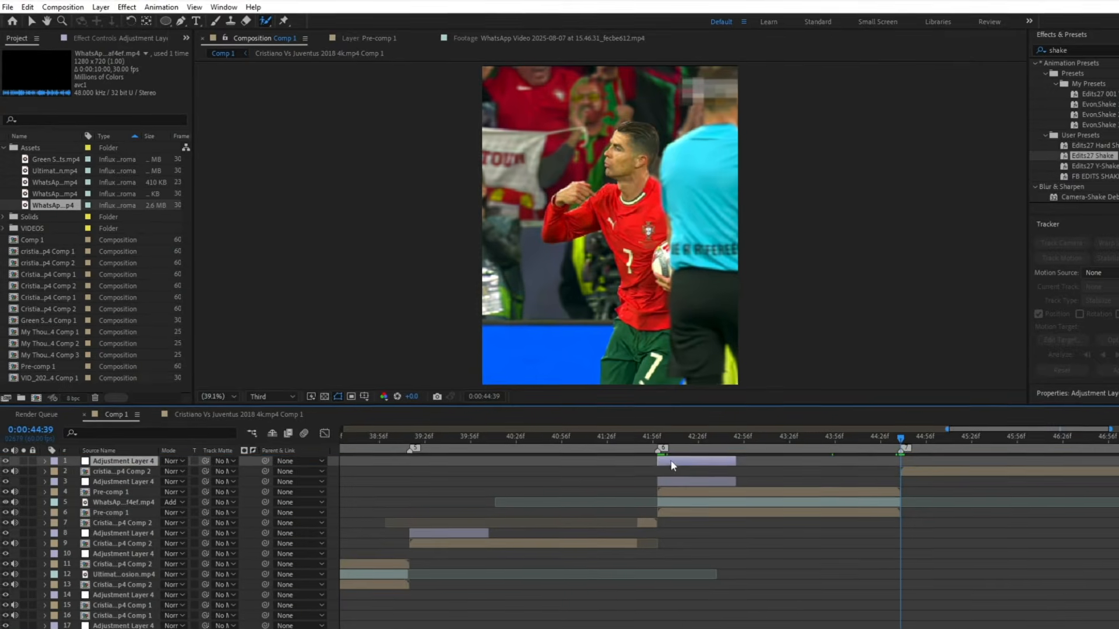
{"action": "left_click_drag", "start_coordinate": [666, 461], "coordinate": [910, 470]}
Step: Duplicate the Cristiano Ronaldo vs Spain 2025 Comp 2 clip at the seventh marker and open the copy for rotoscoping
{"action": "left_click", "coordinate": [912, 463]}
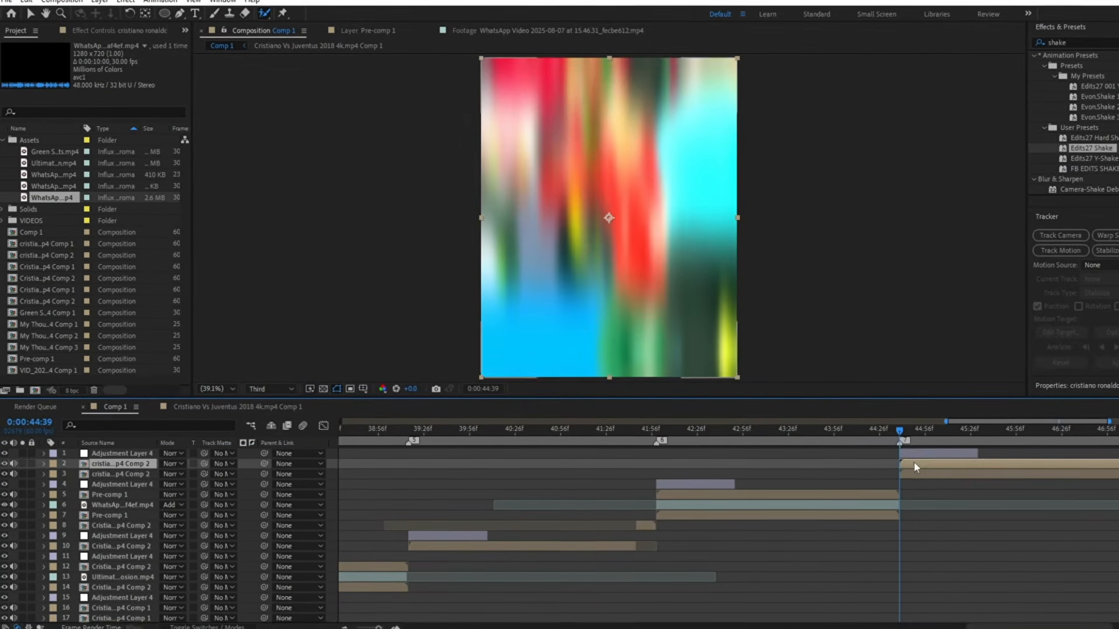
{"action": "key", "text": "ctrl+d"}
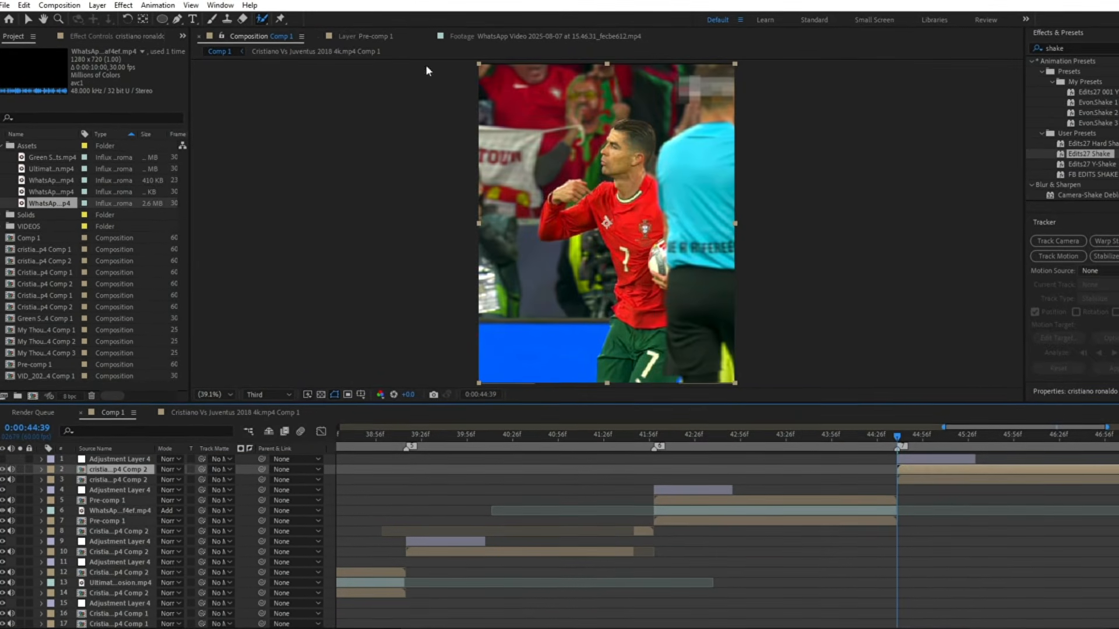
{"action": "double_click", "coordinate": [620, 147]}
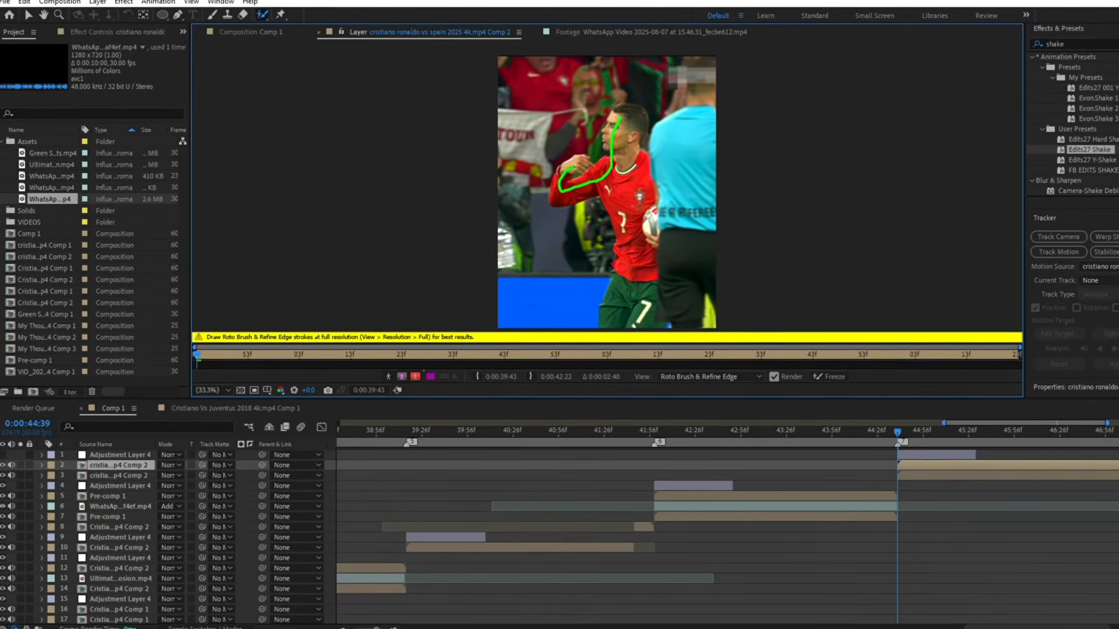
Step: Roto-brush Ronaldo's head, arms and body in the duplicated Spain clip, freeze the propagation, and return to the main composition
{"action": "mouse_move", "coordinate": [620, 123]}
{"action": "left_mouse_down"}
{"action": "mouse_move", "coordinate": [609, 172]}
{"action": "mouse_move", "coordinate": [652, 213]}
{"action": "mouse_move", "coordinate": [641, 322]}
{"action": "mouse_move", "coordinate": [645, 206]}
{"action": "mouse_move", "coordinate": [632, 175]}
{"action": "left_mouse_up"}
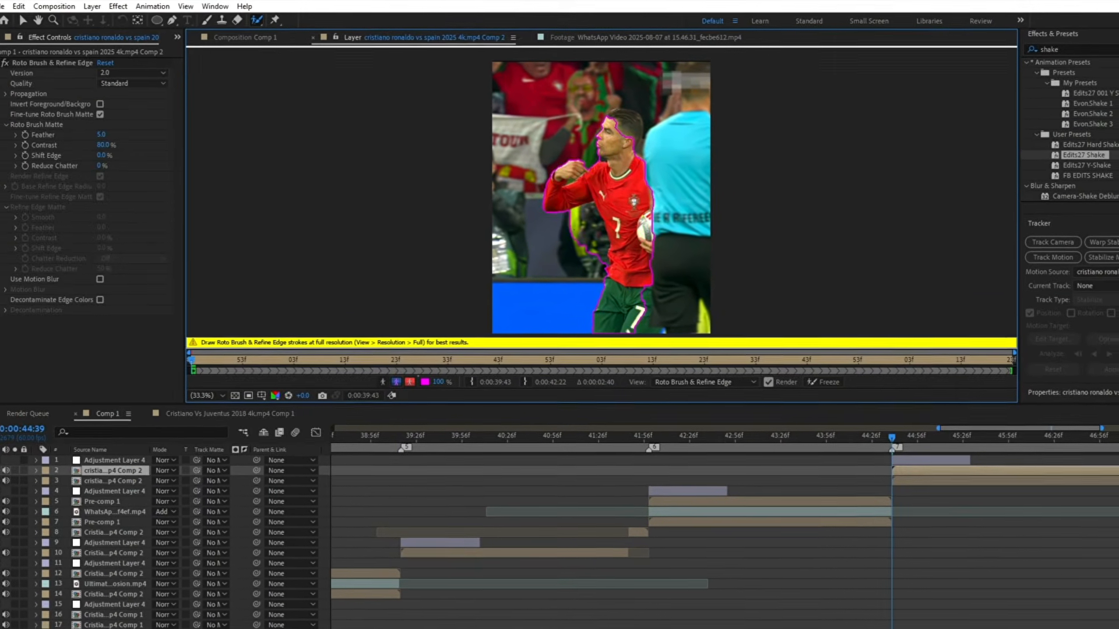
{"action": "left_click_drag", "start_coordinate": [580, 223], "coordinate": [604, 222]}
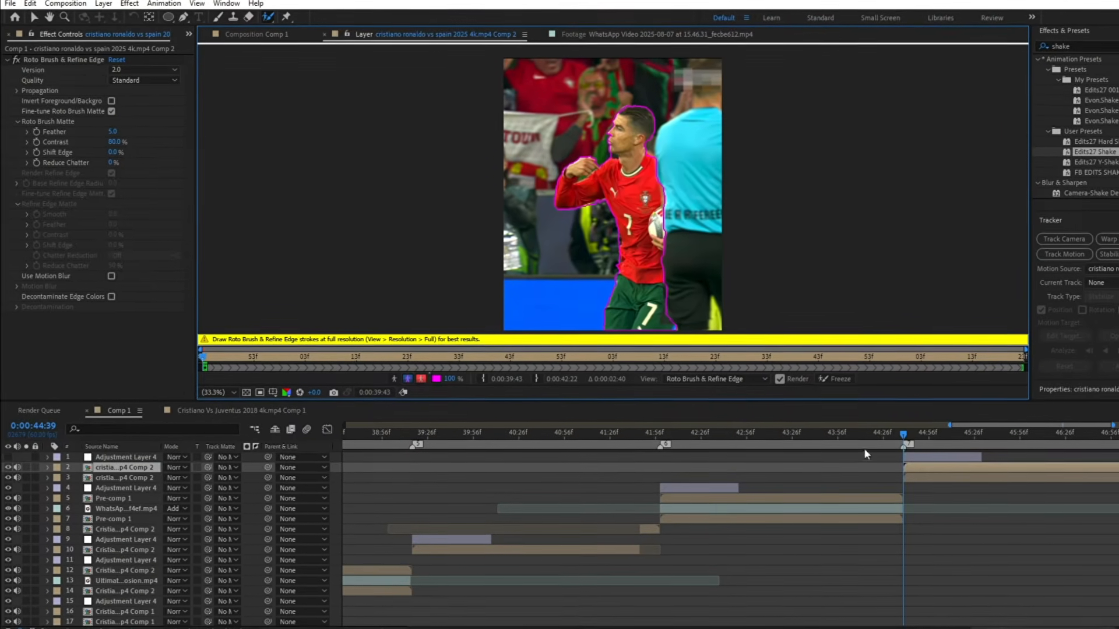
{"action": "left_click", "coordinate": [819, 381]}
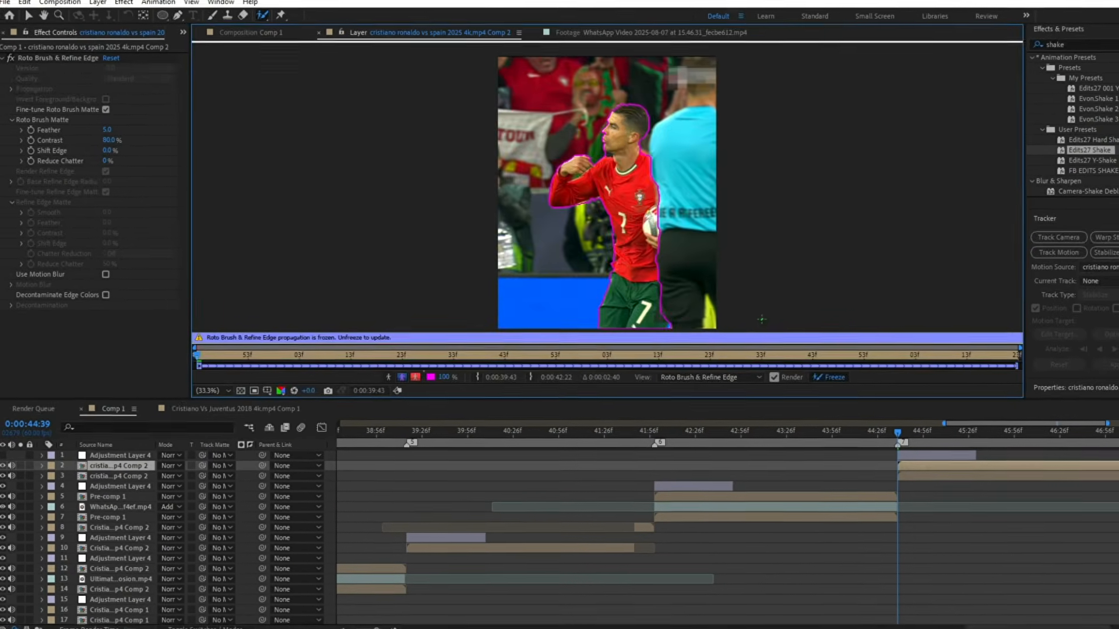
{"action": "left_click", "coordinate": [245, 28]}
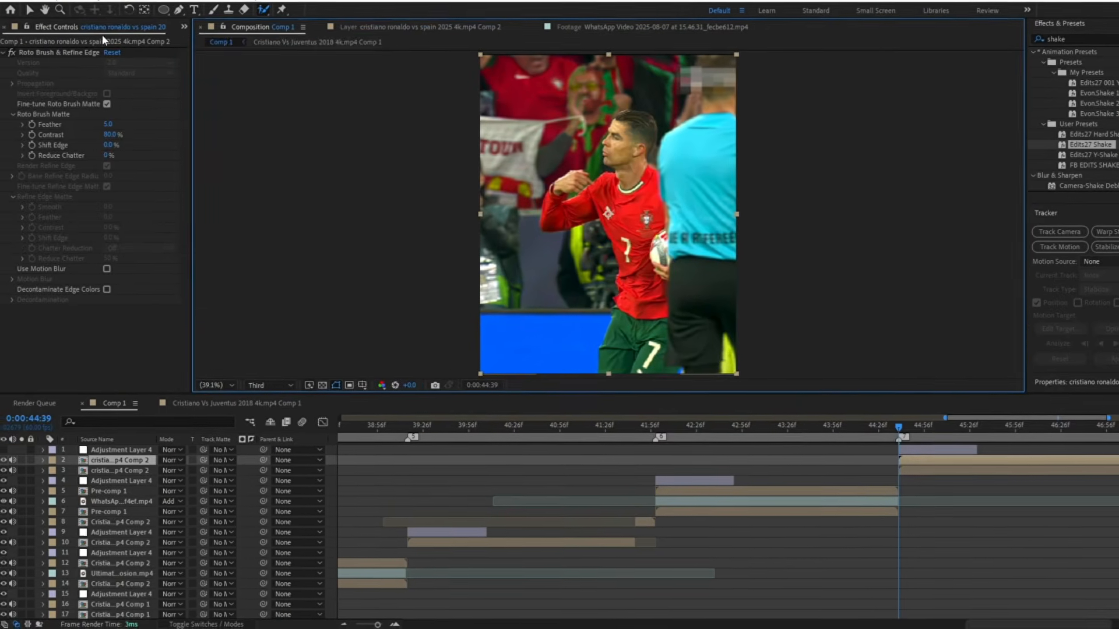
Step: Place the 720 x 720 coloured light-burst clip between the two Ronaldo layers at the seventh marker and scale it to 206%
{"action": "left_click", "coordinate": [177, 28]}
{"action": "left_click", "coordinate": [211, 43]}
{"action": "left_click", "coordinate": [54, 173]}
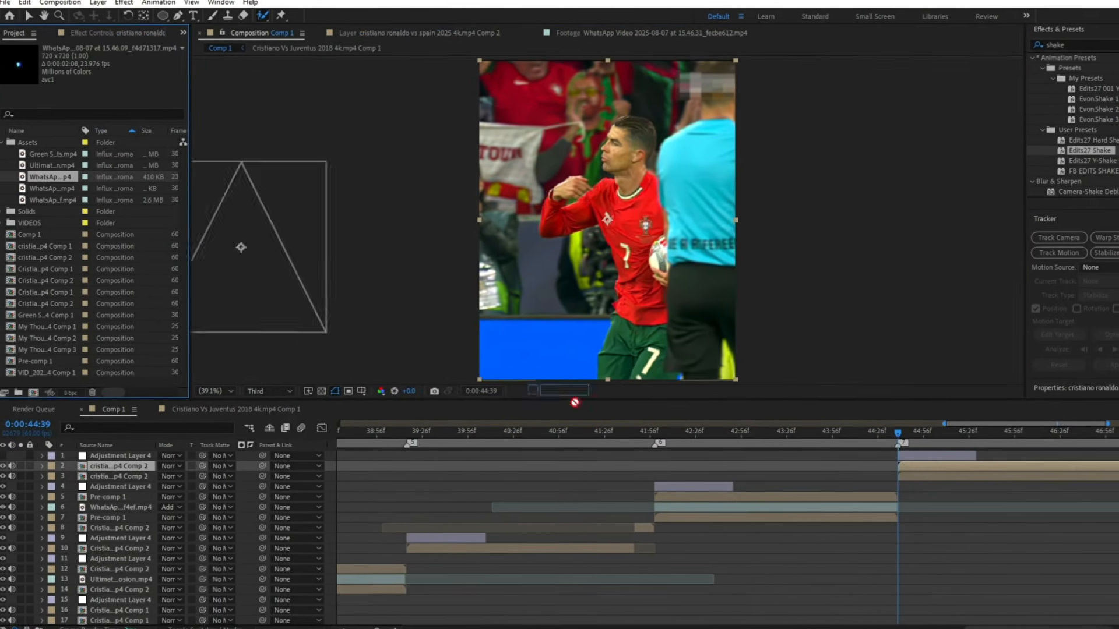
{"action": "left_click_drag", "start_coordinate": [863, 471], "coordinate": [862, 472]}
{"action": "key", "text": "s"}
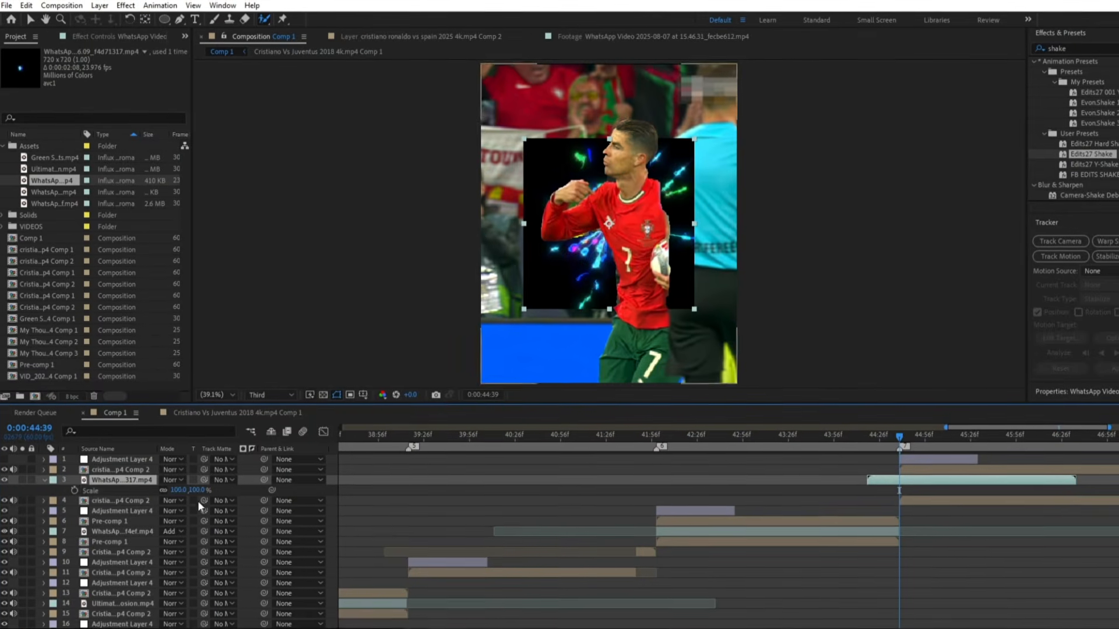
{"action": "left_click_drag", "start_coordinate": [192, 489], "coordinate": [262, 501]}
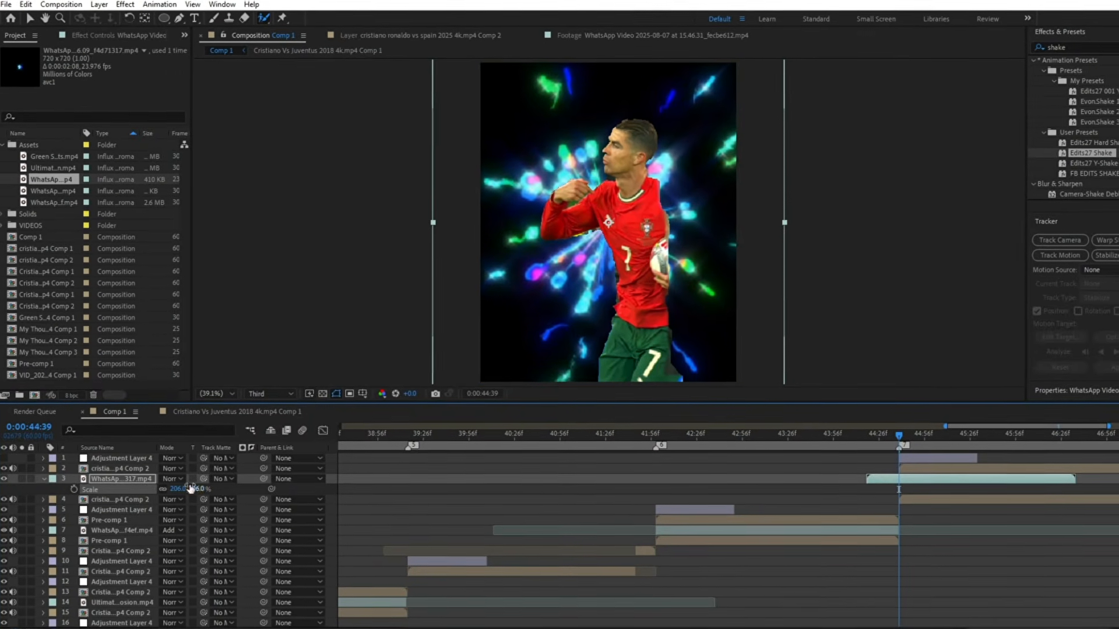
Step: Set the light-burst clip's blending mode to Add and trim its start to the seventh marker at 0:44:39
{"action": "left_click", "coordinate": [174, 483]}
{"action": "left_click", "coordinate": [213, 234]}
{"action": "key", "text": "ctrl+d"}
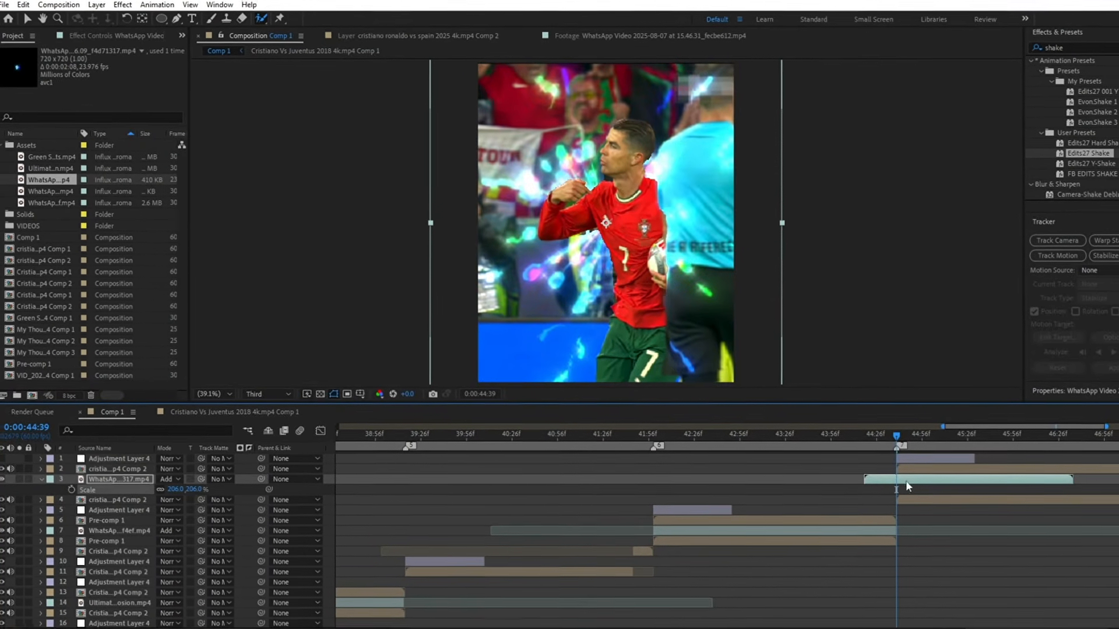
{"action": "key", "text": "ctrl+z"}
{"action": "left_click", "coordinate": [823, 504]}
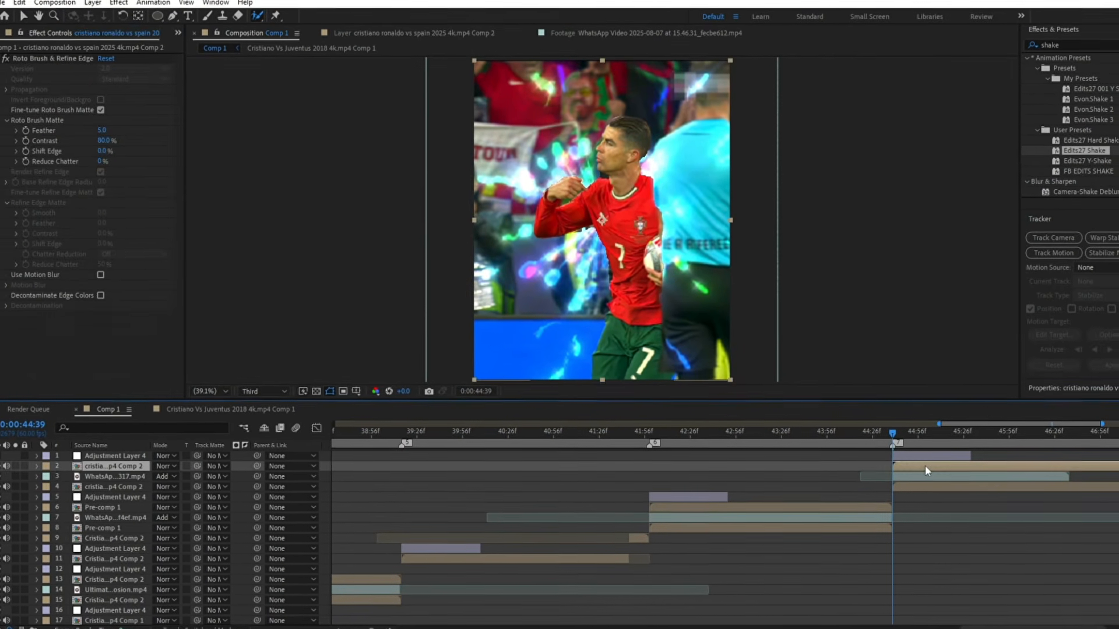
{"action": "left_click", "coordinate": [927, 464]}
{"action": "left_click", "coordinate": [932, 473]}
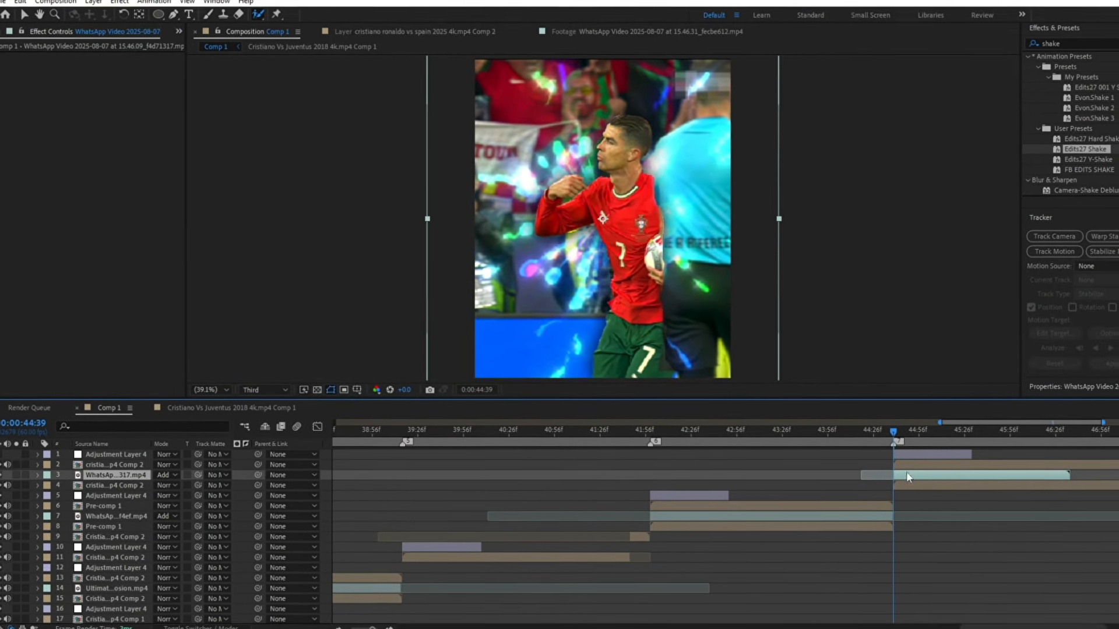
Step: Move the light-burst clip so it starts at about 0:45:00 and preview the effect from 0:44:59
{"action": "left_click_drag", "start_coordinate": [917, 433], "coordinate": [953, 479]}
{"action": "left_click_drag", "start_coordinate": [936, 429], "coordinate": [923, 427]}
{"action": "key", "text": "space"}
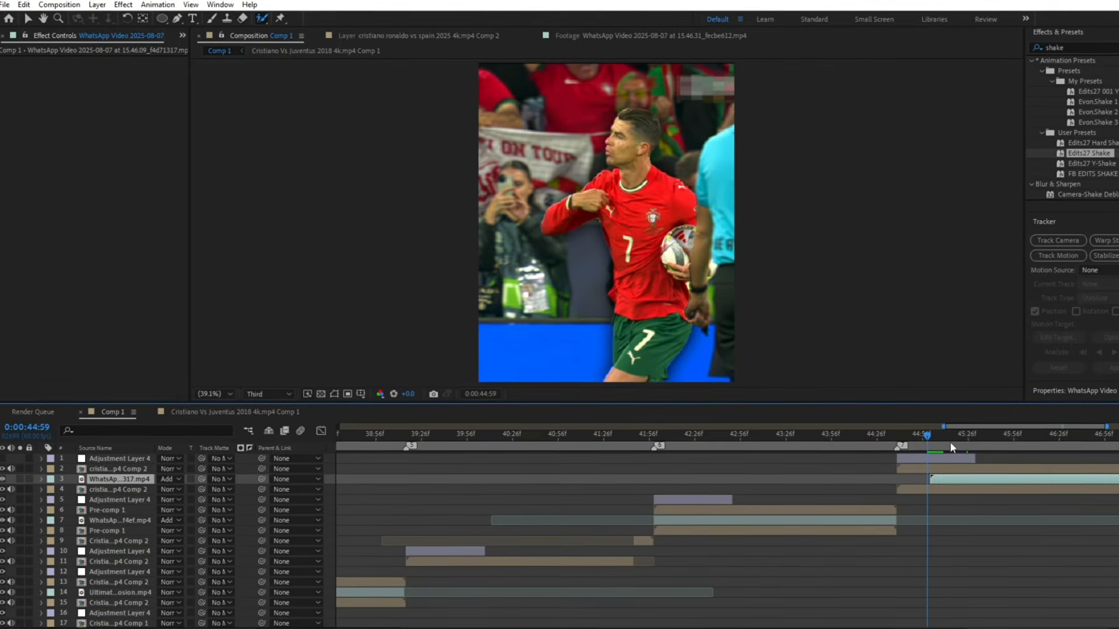
Step: Show the full edit in the timeline and play it back from about 0:25:27
{"action": "left_click", "coordinate": [1110, 431]}
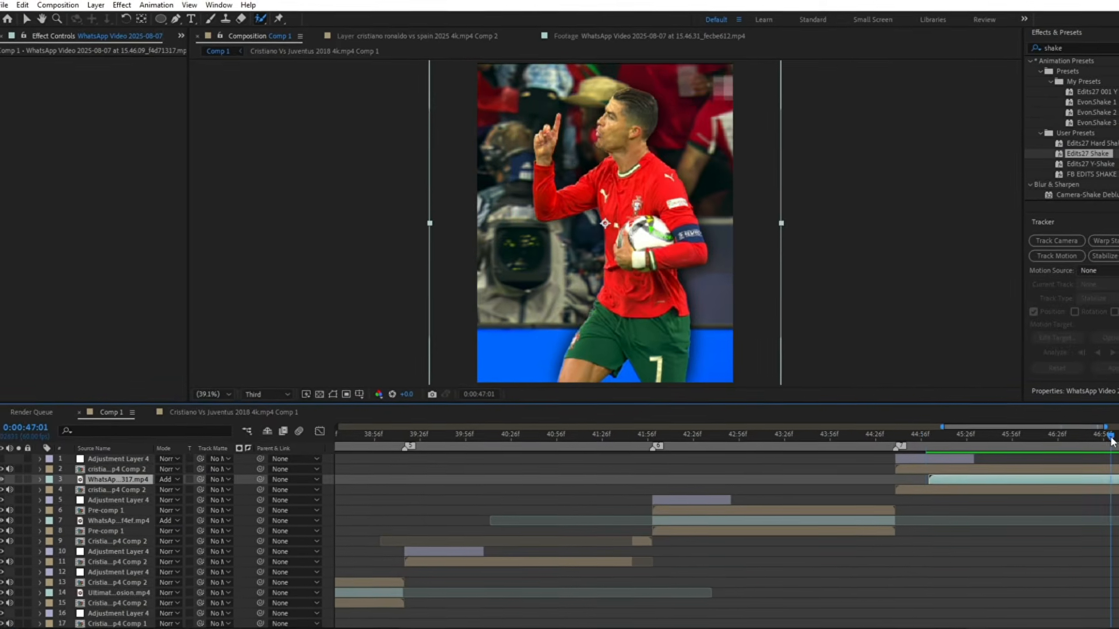
{"action": "key", "text": "minus"}
{"action": "key", "text": "minus"}
{"action": "key", "text": "minus"}
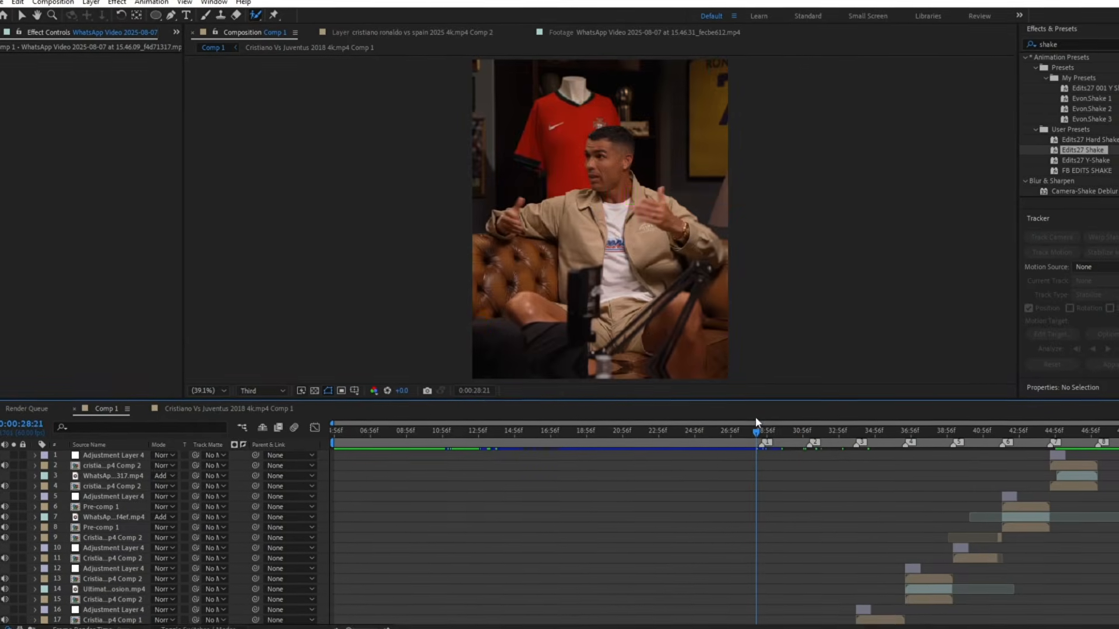
{"action": "left_click_drag", "start_coordinate": [756, 417], "coordinate": [704, 411]}
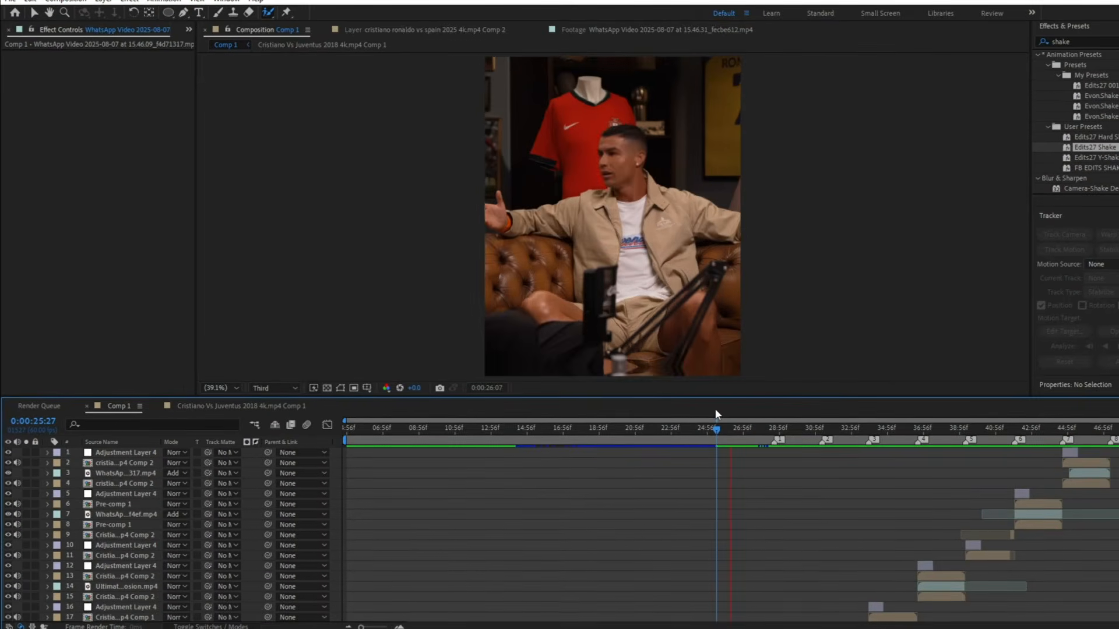